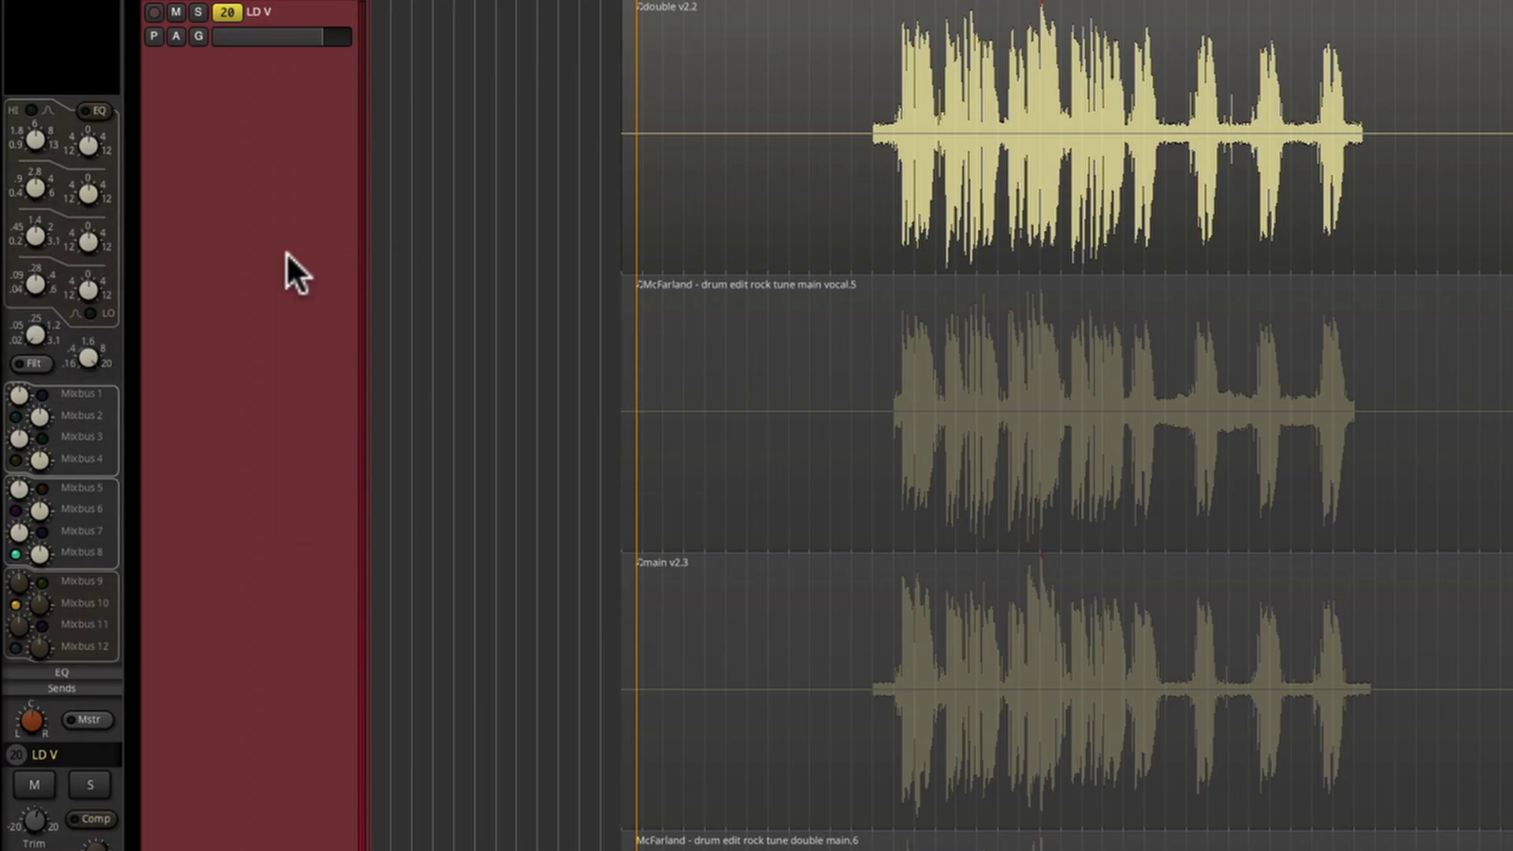
# Change how the LD V track displays its layers from the track's options menu.
pyautogui.rightClick(167, 330)
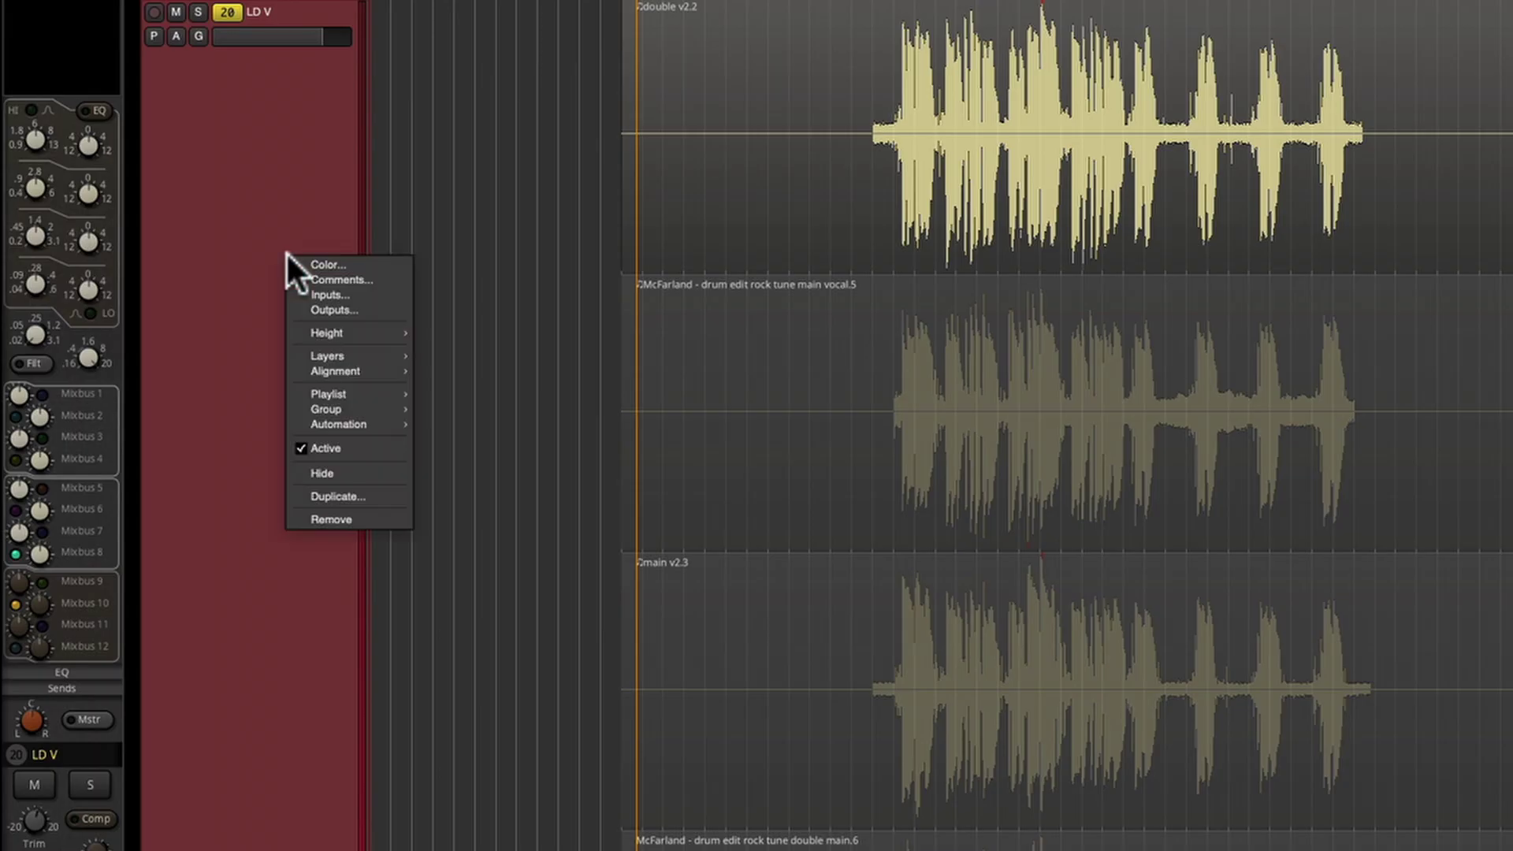
pyautogui.moveTo(335, 349)
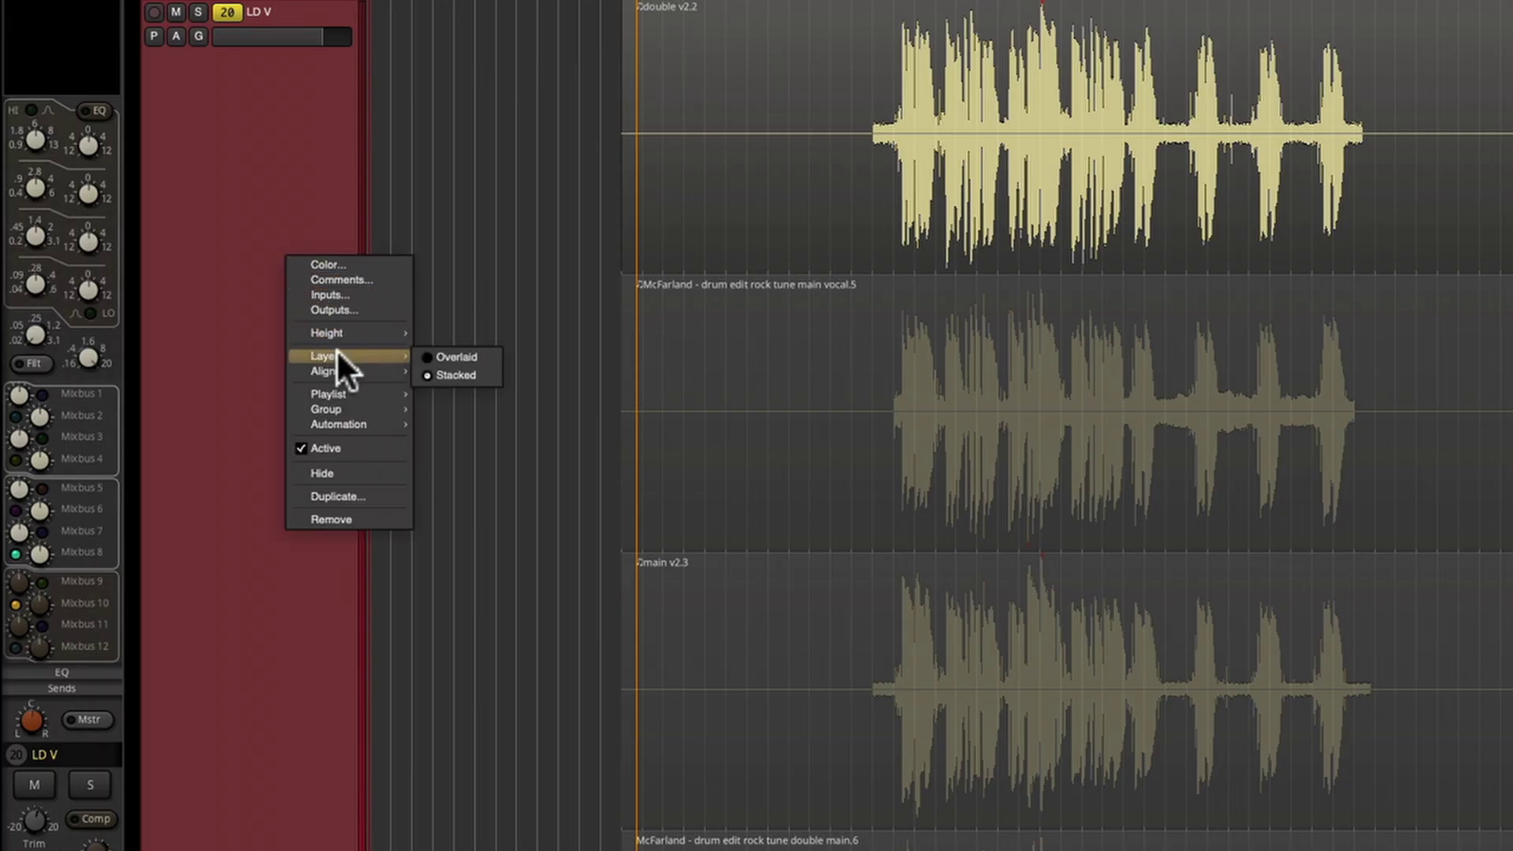
pyautogui.click(429, 357)
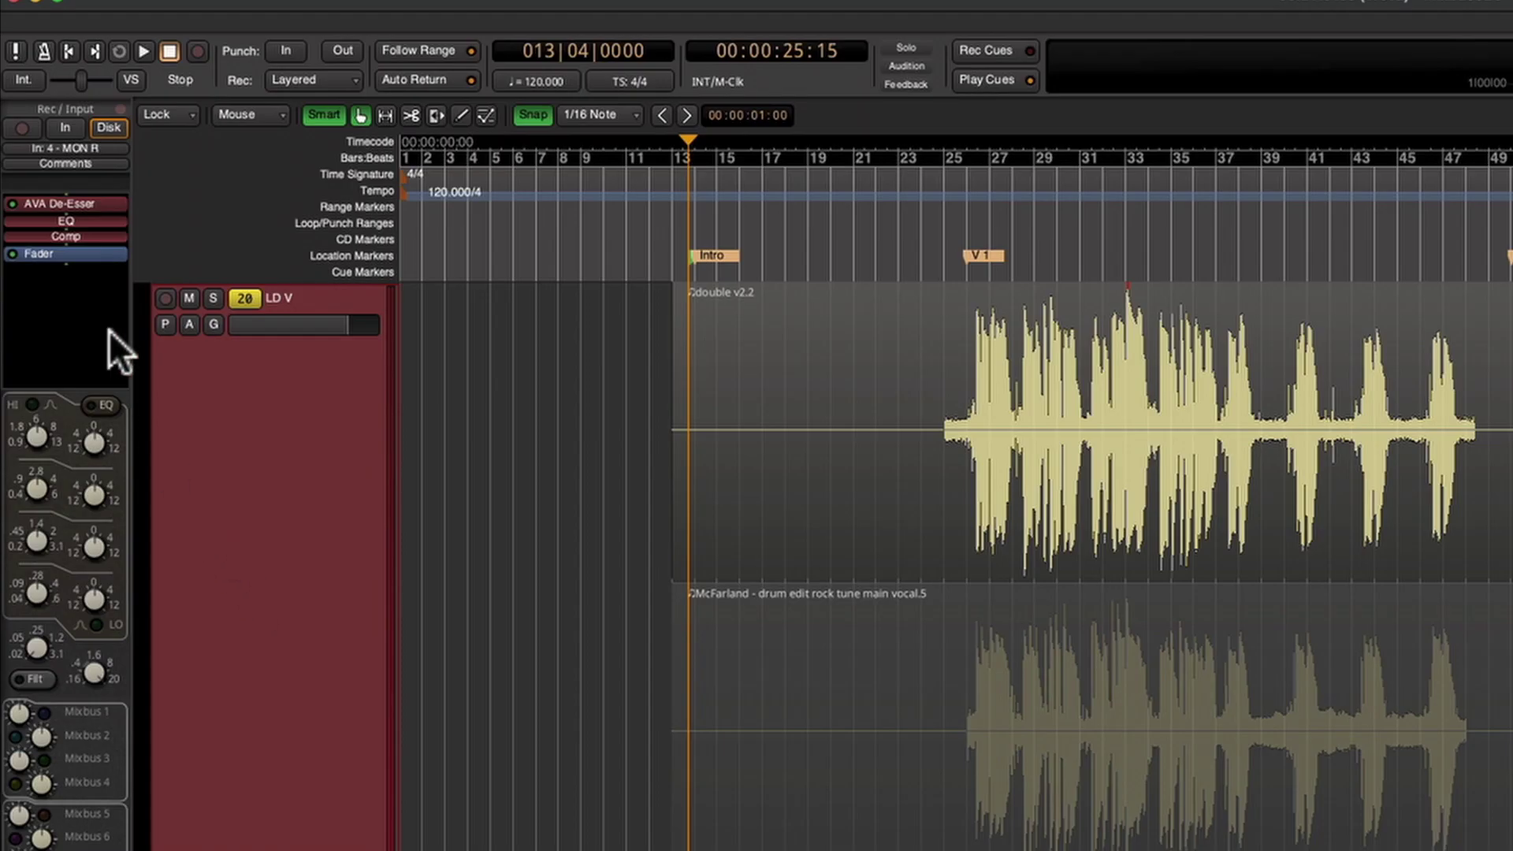
# Set the edit mode to Slide, drag the double v2.2 take around, then undo the move.
pyautogui.click(175, 117)
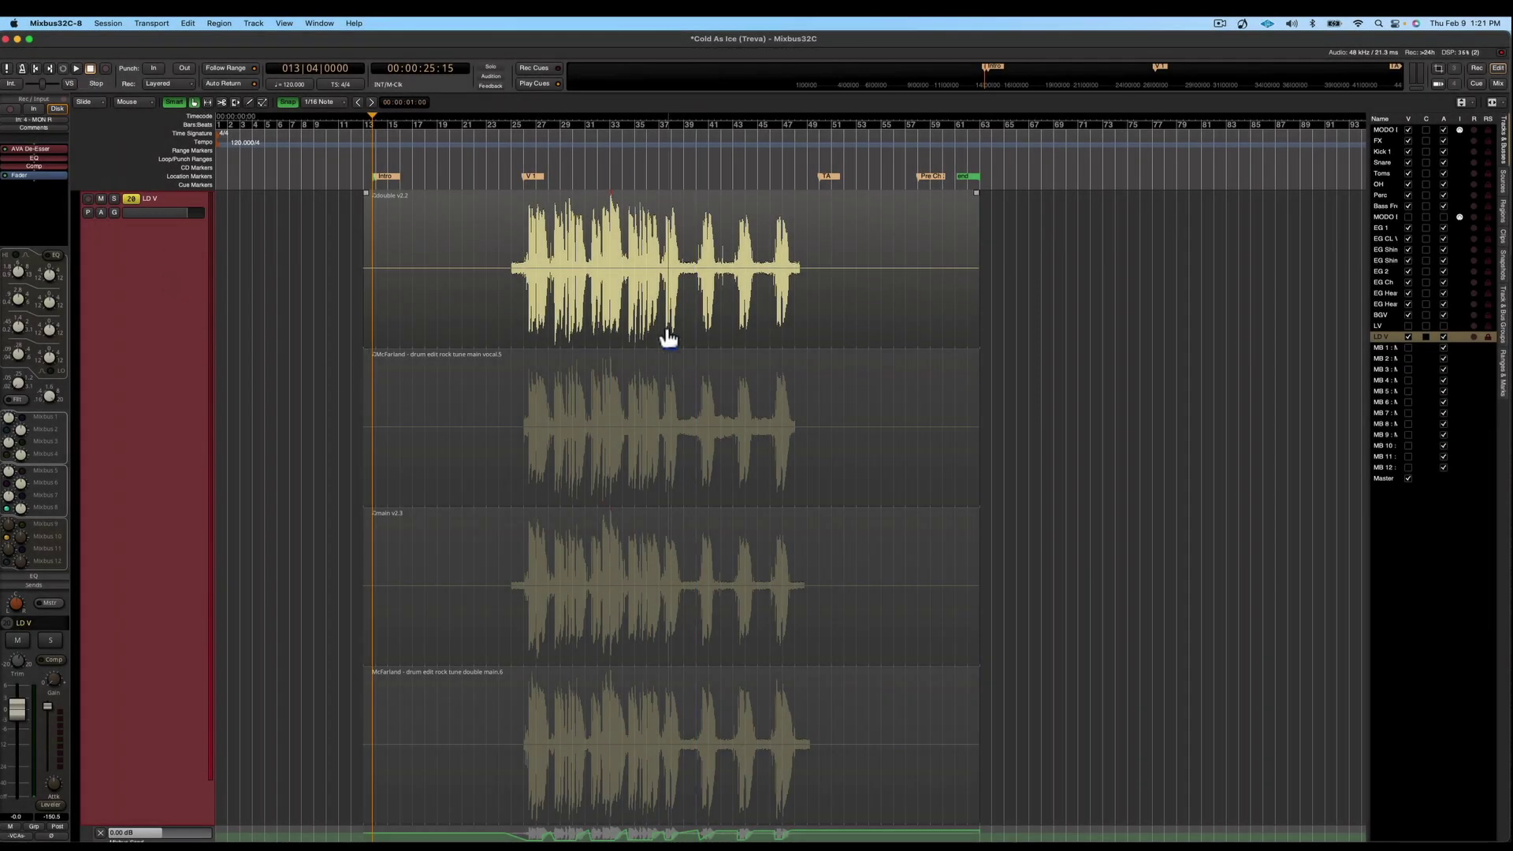
pyautogui.click(666, 337)
pyautogui.moveTo(666, 338)
pyautogui.mouseDown()
pyautogui.moveTo(766, 334)
pyautogui.moveTo(581, 317)
pyautogui.moveTo(733, 325)
pyautogui.moveTo(666, 326)
pyautogui.mouseUp()
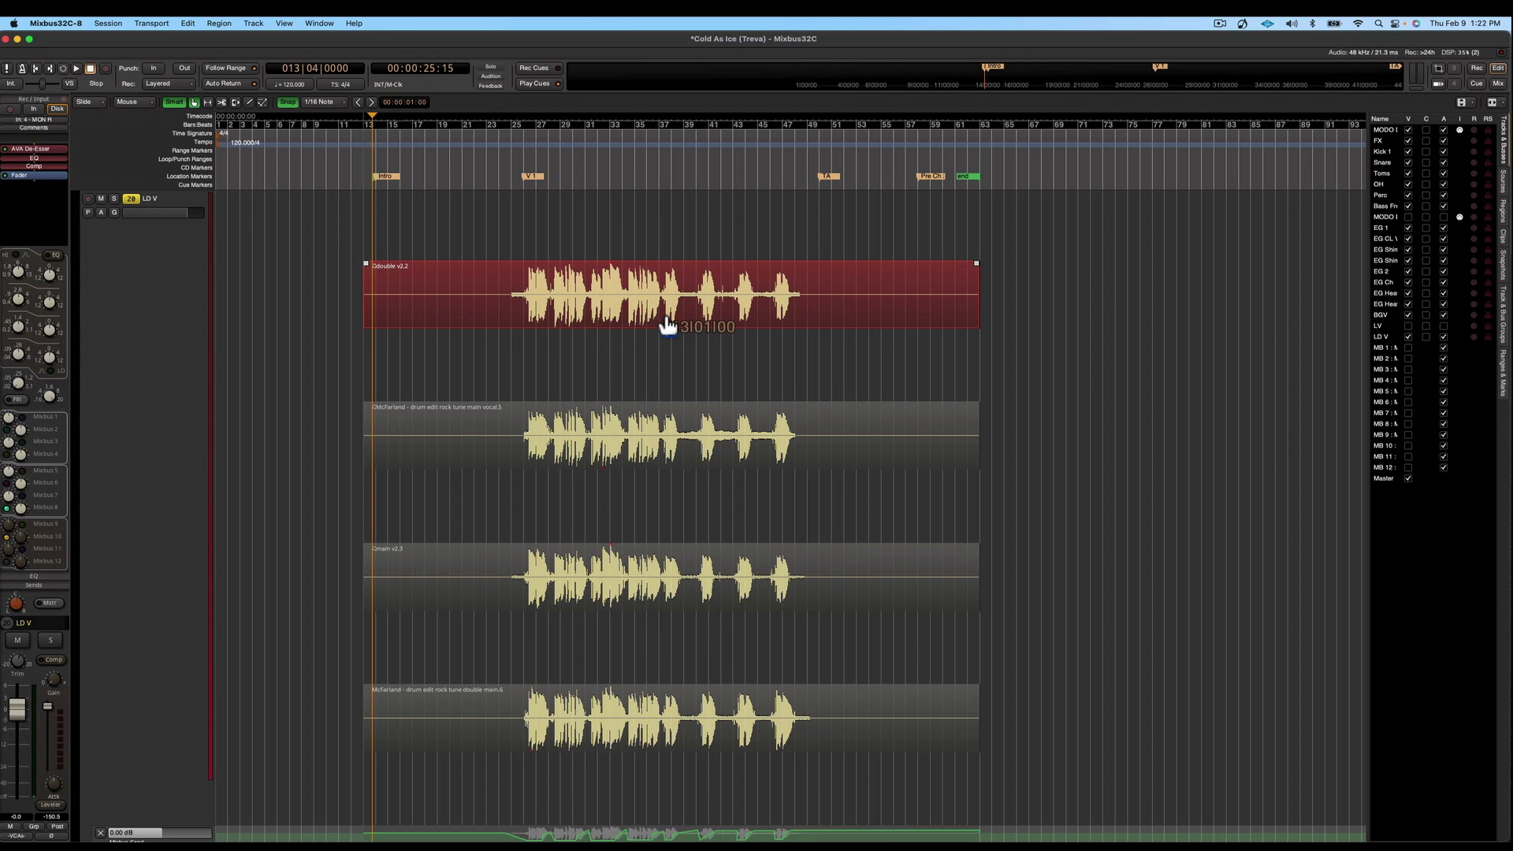
pyautogui.moveTo(666, 325)
pyautogui.mouseDown()
pyautogui.moveTo(666, 539)
pyautogui.moveTo(686, 386)
pyautogui.moveTo(631, 327)
pyautogui.moveTo(702, 340)
pyautogui.moveTo(744, 251)
pyautogui.moveTo(583, 264)
pyautogui.moveTo(717, 391)
pyautogui.moveTo(706, 307)
pyautogui.moveTo(664, 327)
pyautogui.mouseUp()
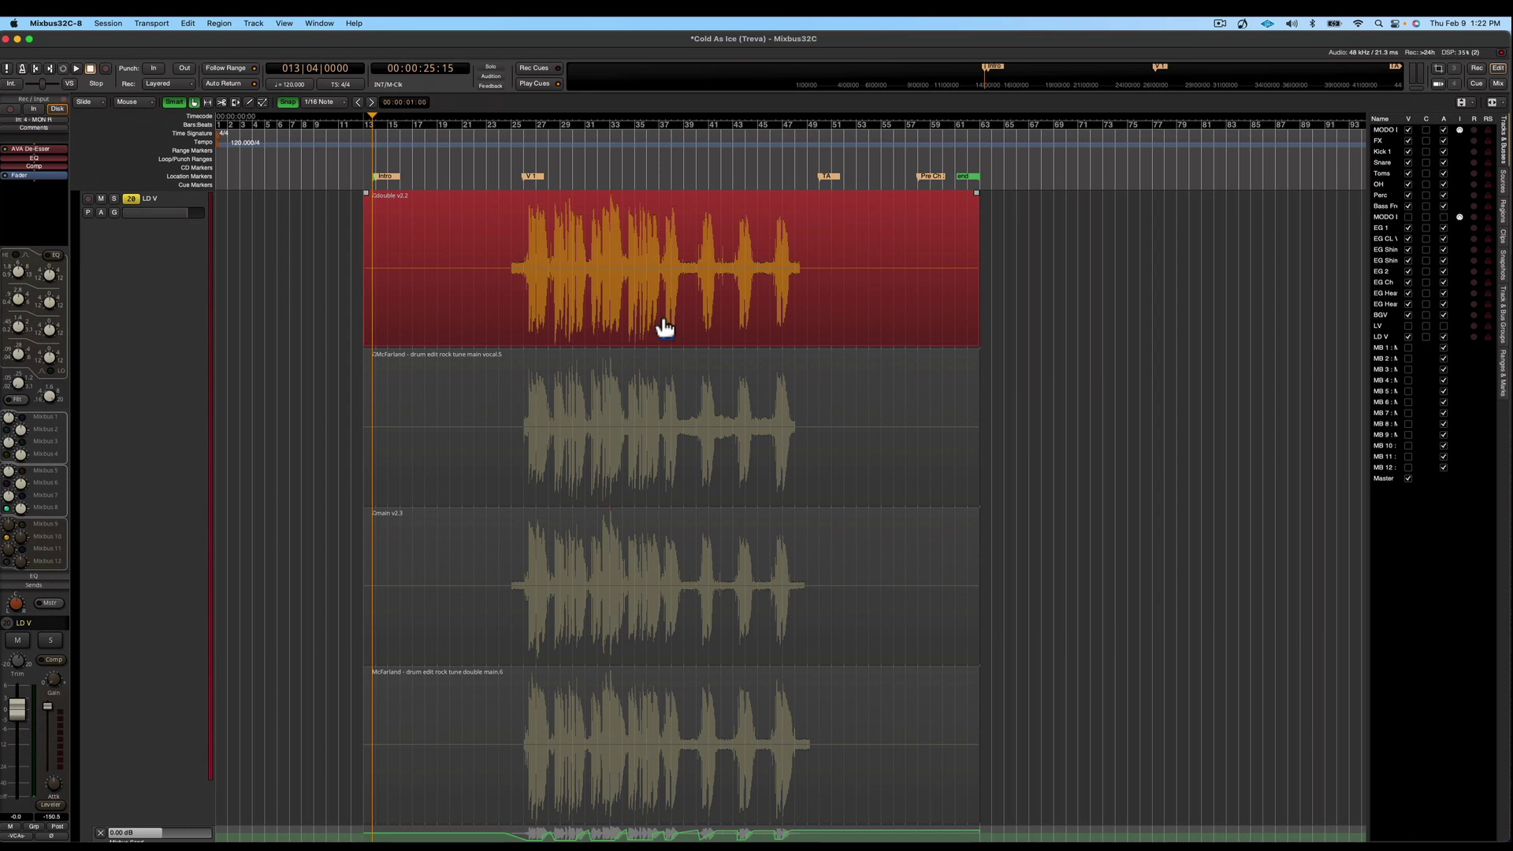
pyautogui.moveTo(662, 328); pyautogui.dragTo(694, 328)
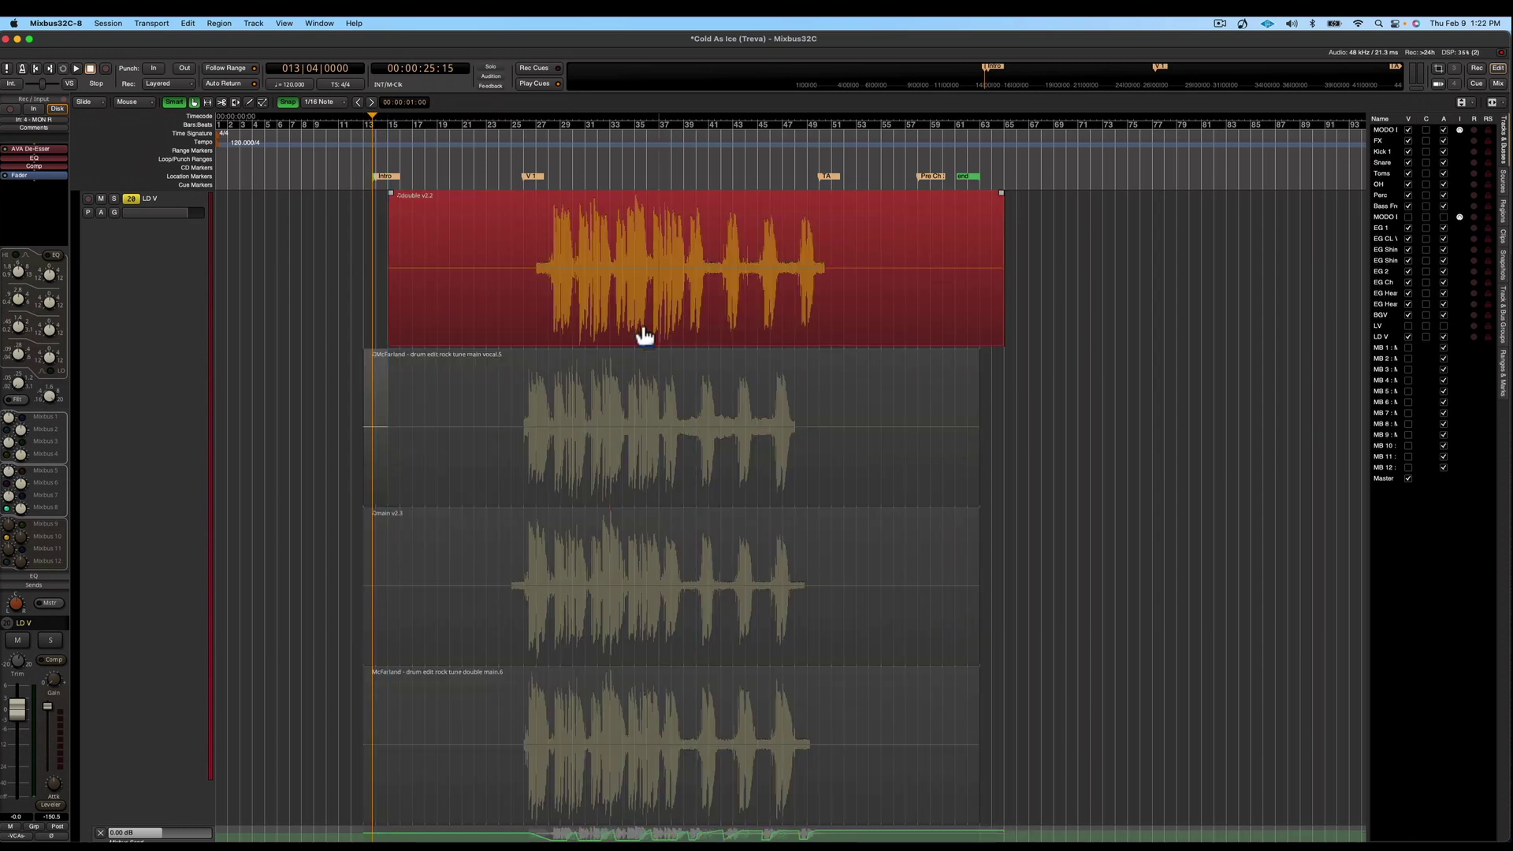
pyautogui.press('super+z')
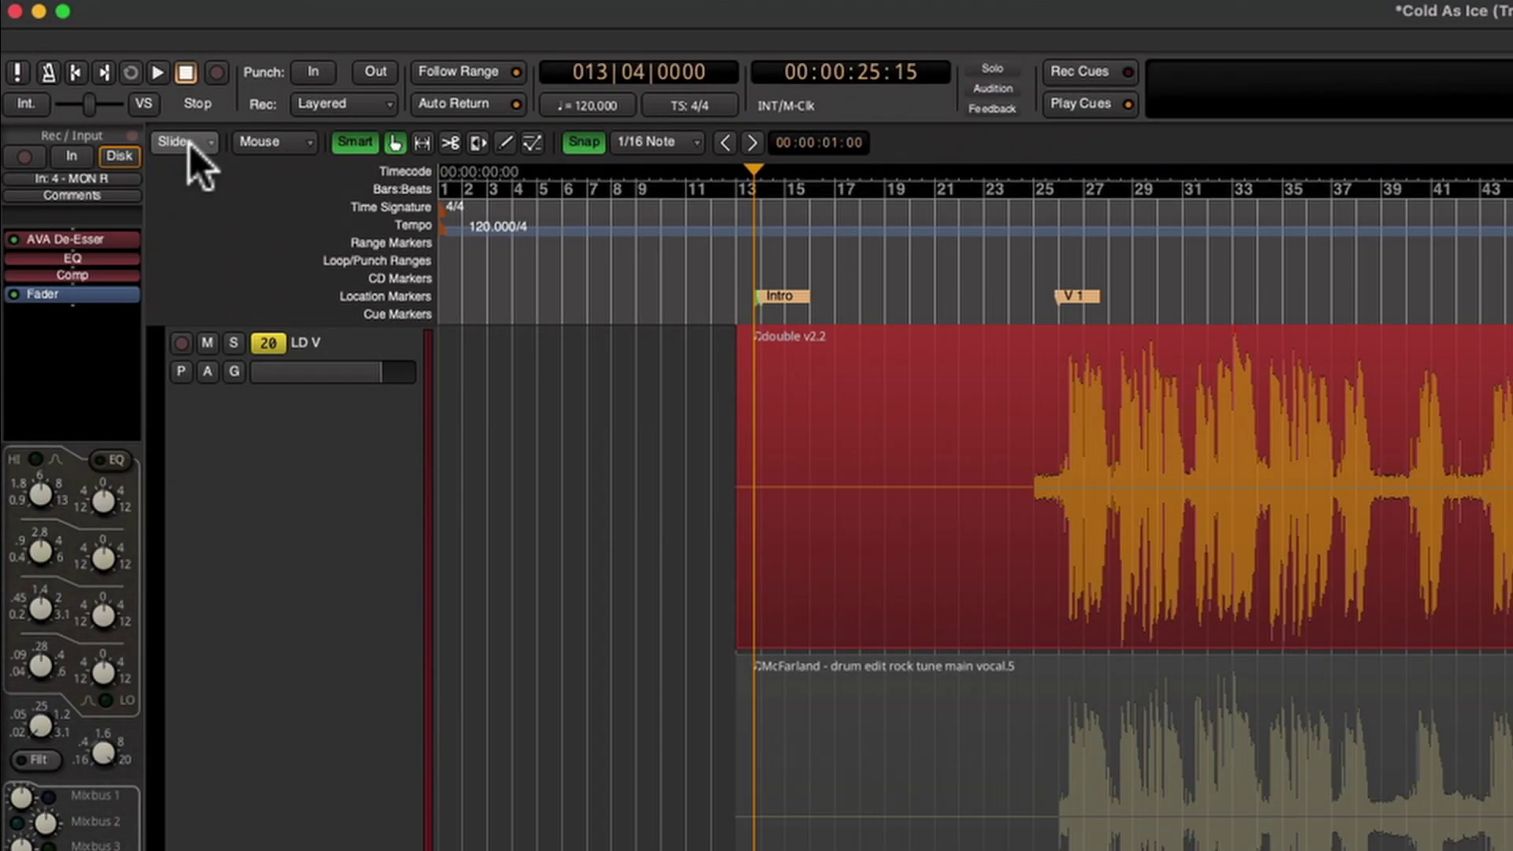
# Switch the edit mode to Lock, then try dragging the double v2.2 and main vocal.5 takes.
pyautogui.click(91, 102)
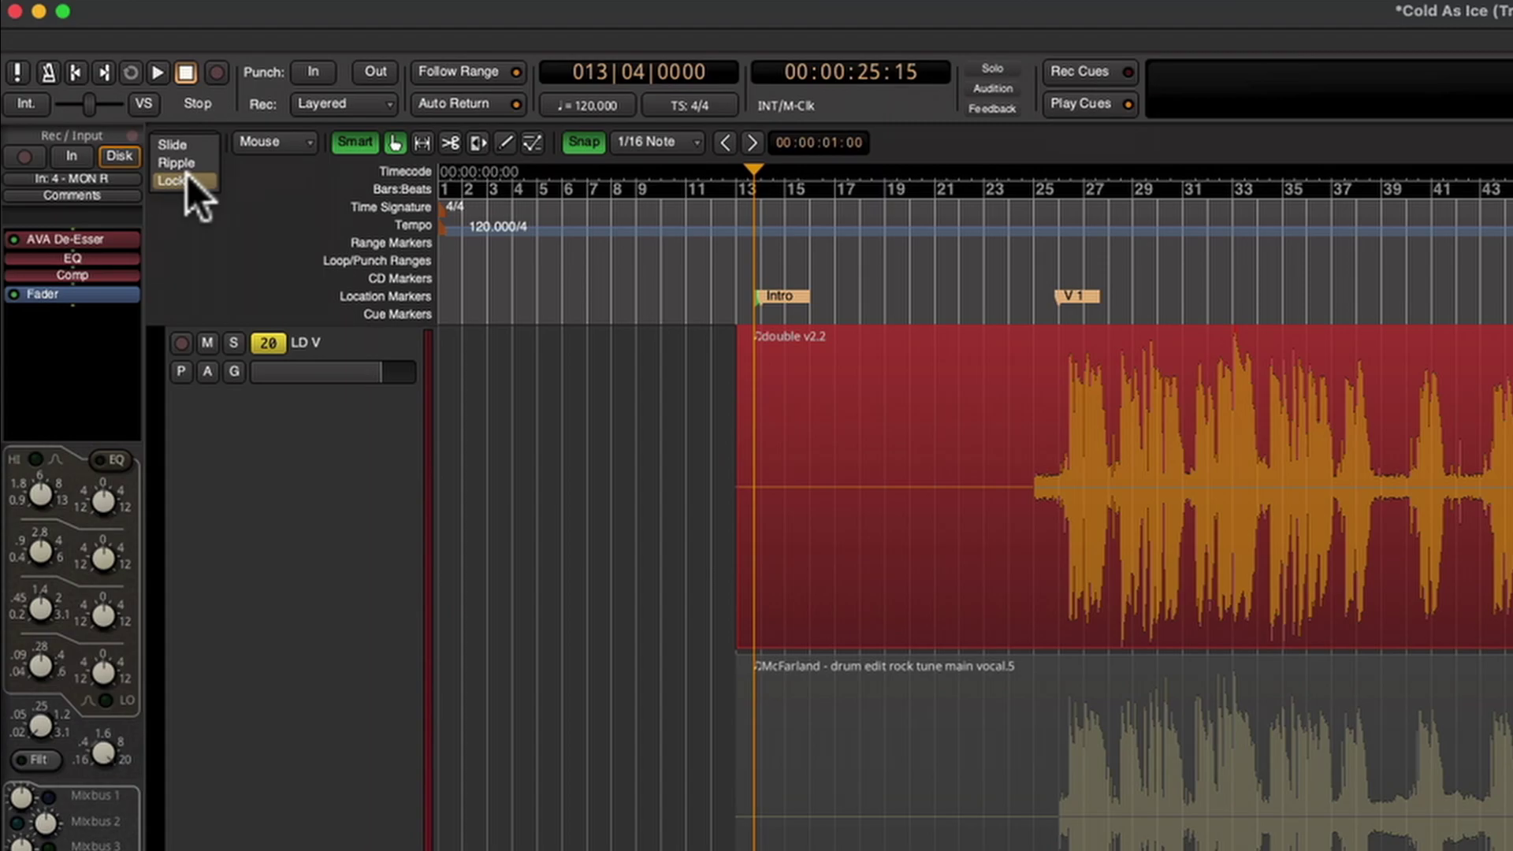
pyautogui.click(186, 180)
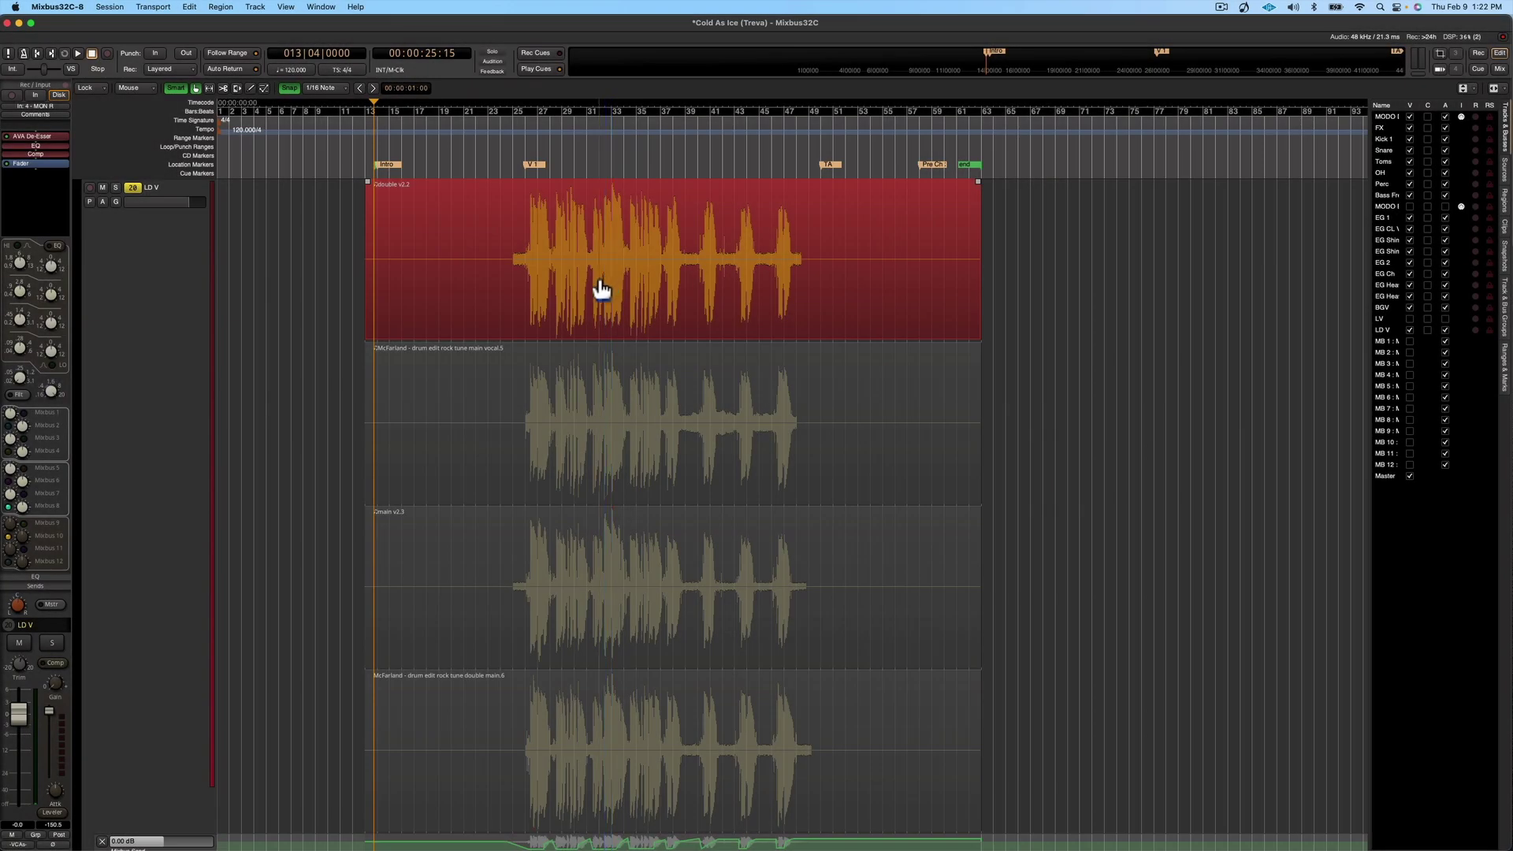
pyautogui.moveTo(628, 279); pyautogui.dragTo(617, 347)
pyautogui.press('f')
pyautogui.moveTo(662, 459)
pyautogui.mouseDown()
pyautogui.moveTo(797, 466)
pyautogui.moveTo(658, 471)
pyautogui.moveTo(820, 479)
pyautogui.moveTo(664, 476)
pyautogui.moveTo(631, 615)
pyautogui.moveTo(652, 433)
pyautogui.mouseUp()
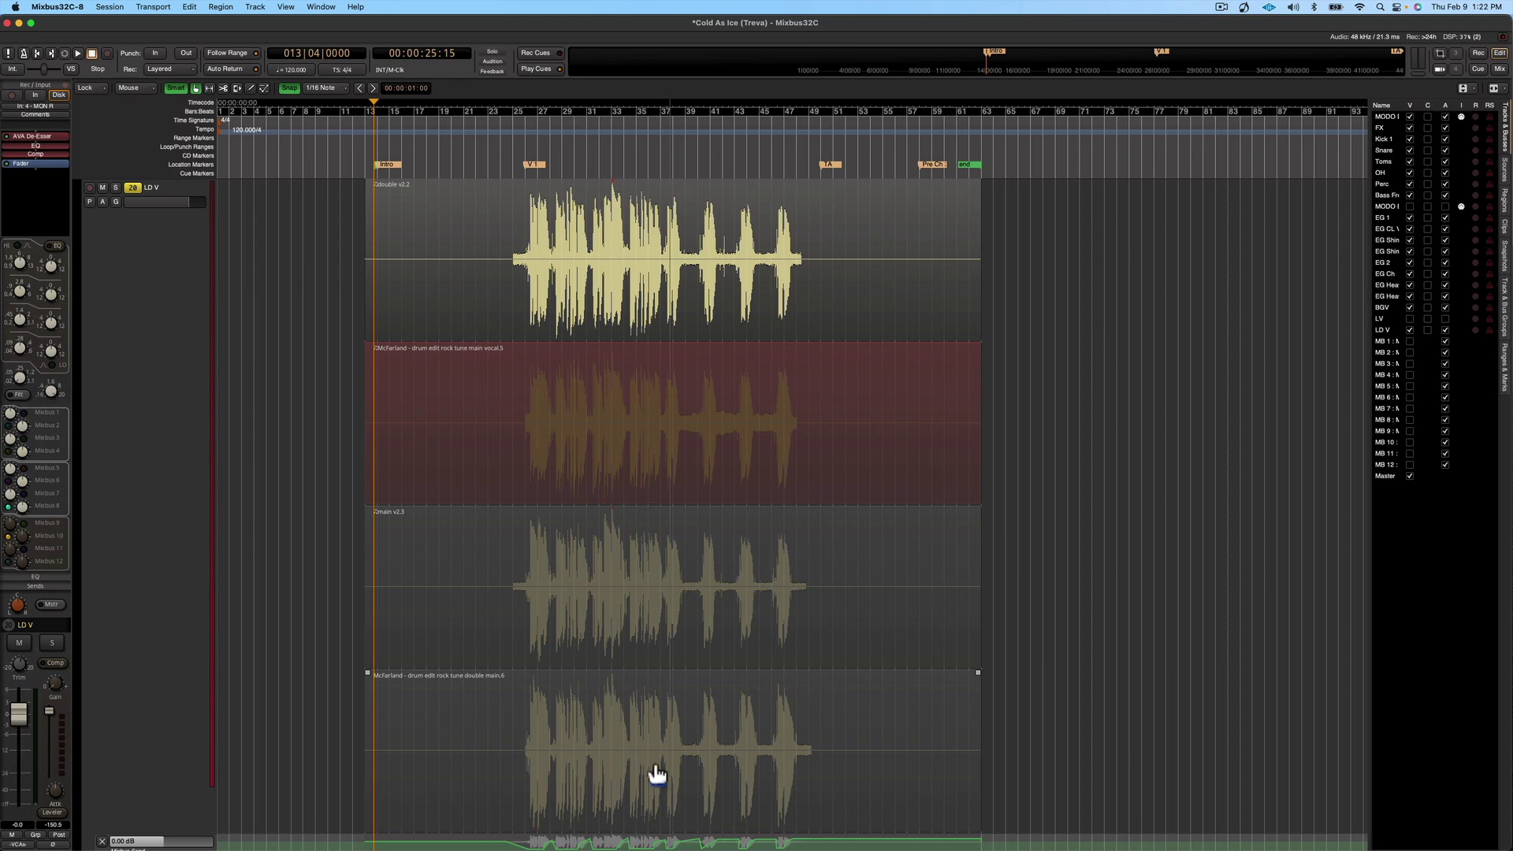
pyautogui.click(499, 331)
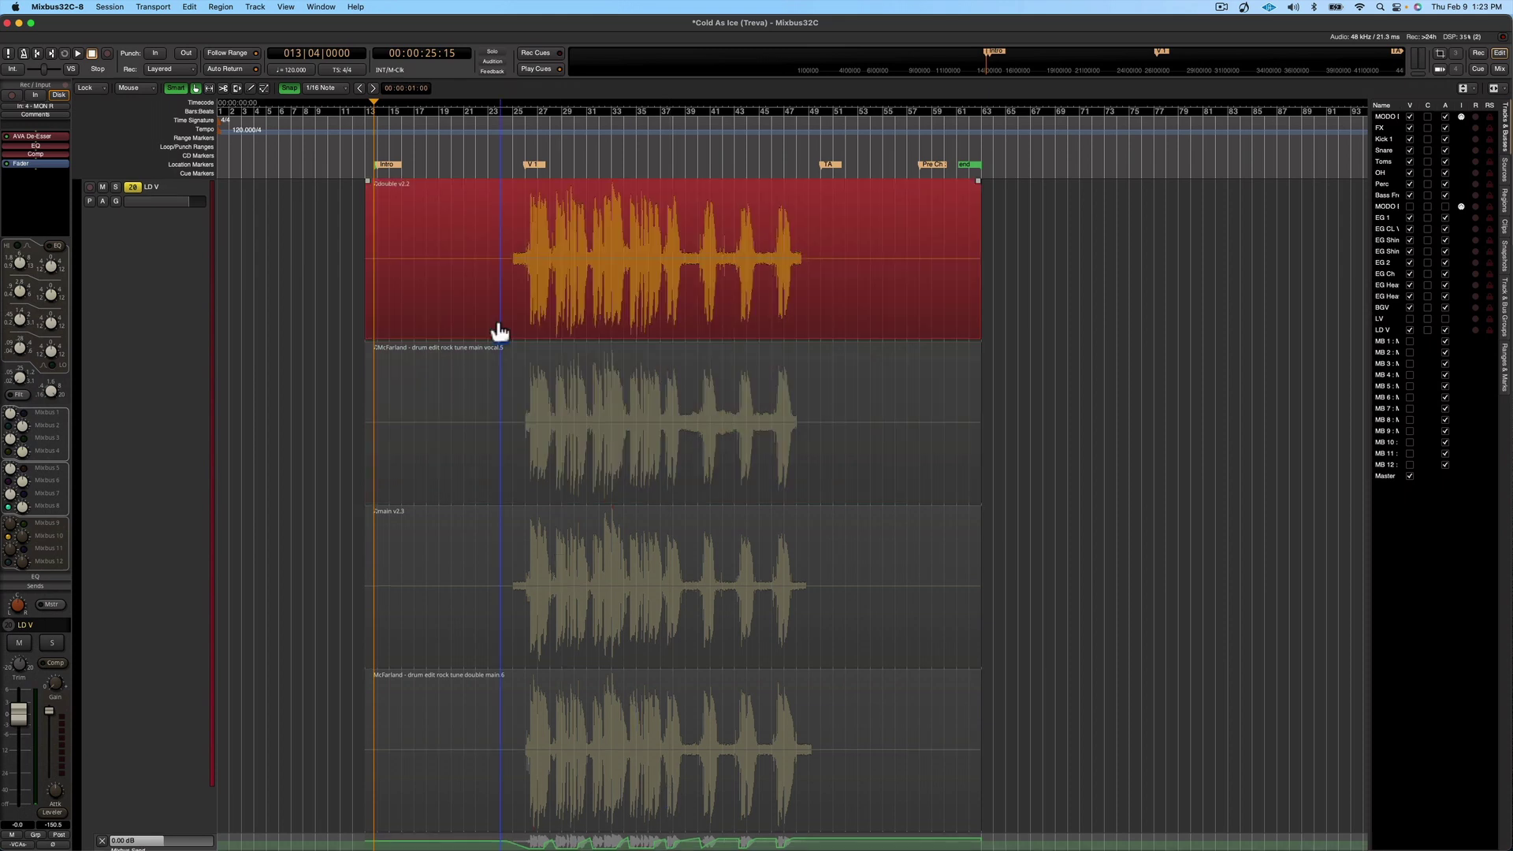
pyautogui.press('c')
pyautogui.click(501, 293)
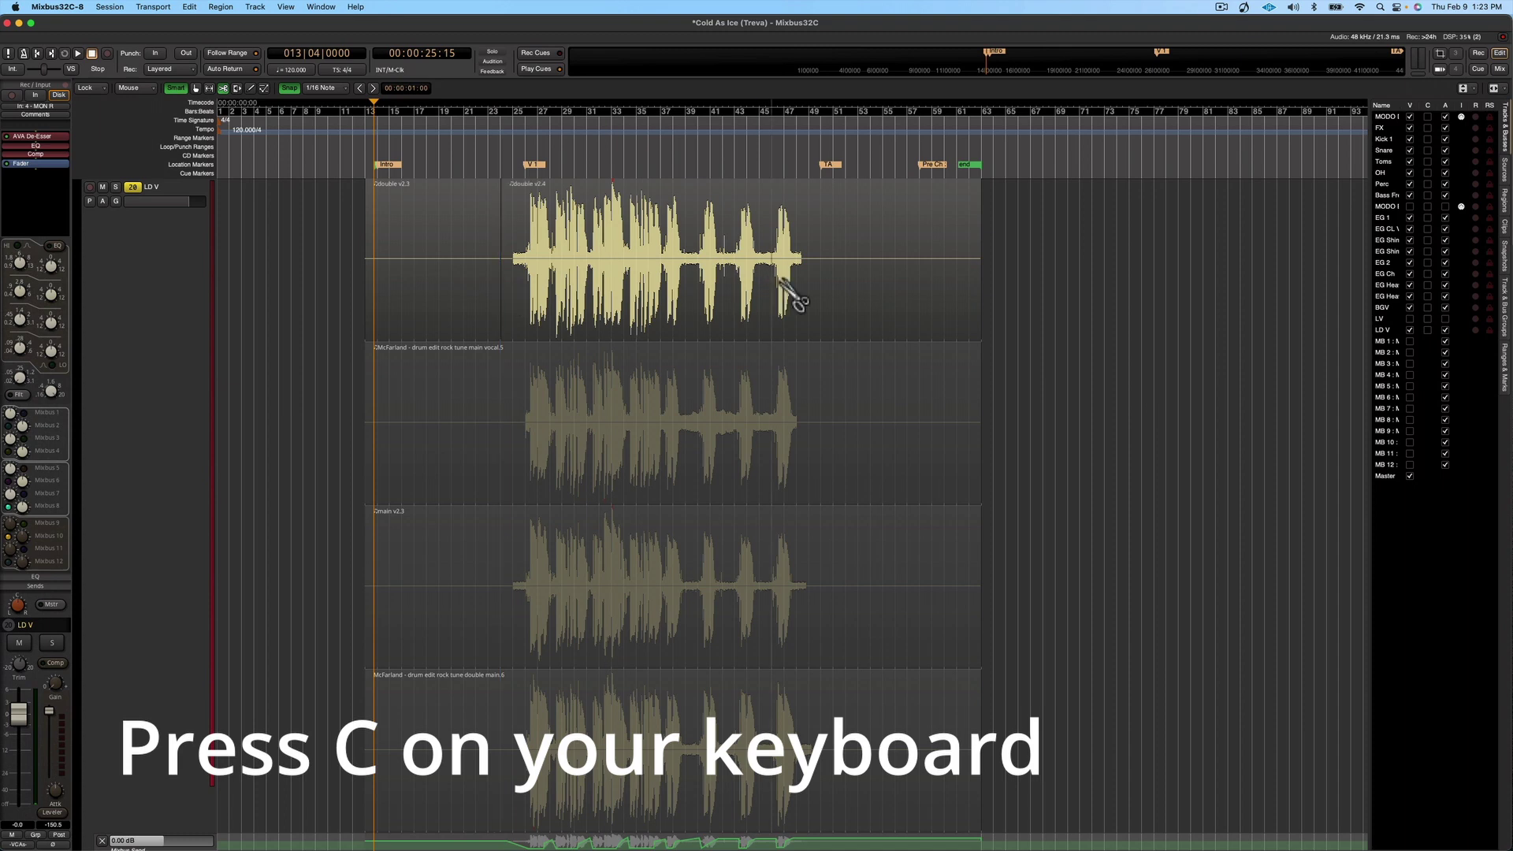
pyautogui.click(835, 282)
pyautogui.click(836, 426)
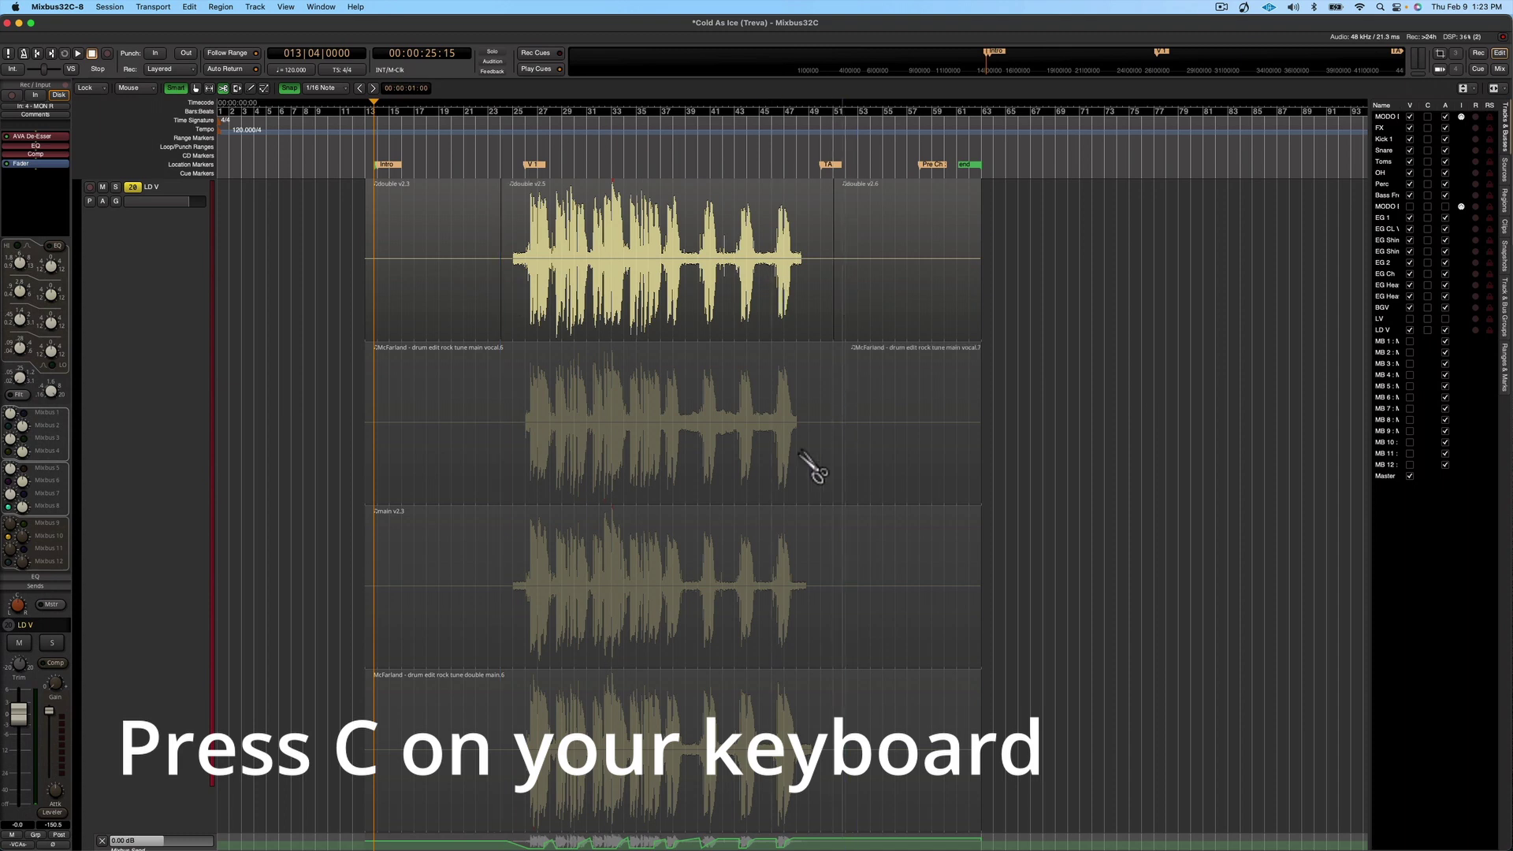
pyautogui.click(686, 476)
pyautogui.click(500, 493)
pyautogui.click(690, 634)
pyautogui.click(807, 650)
pyautogui.click(508, 780)
pyautogui.click(728, 803)
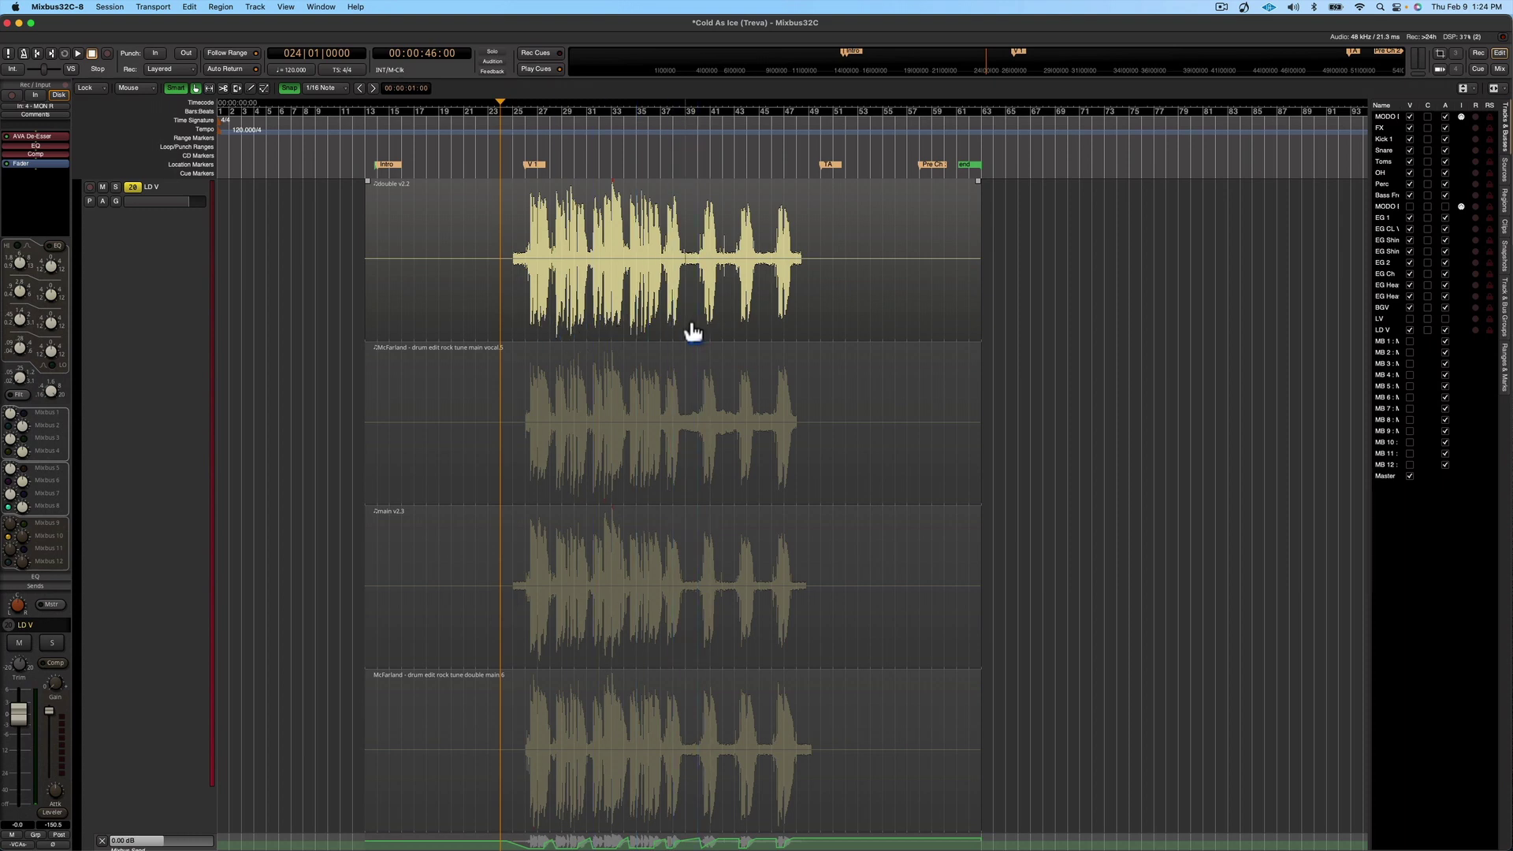
pyautogui.press('s')
pyautogui.press('s')
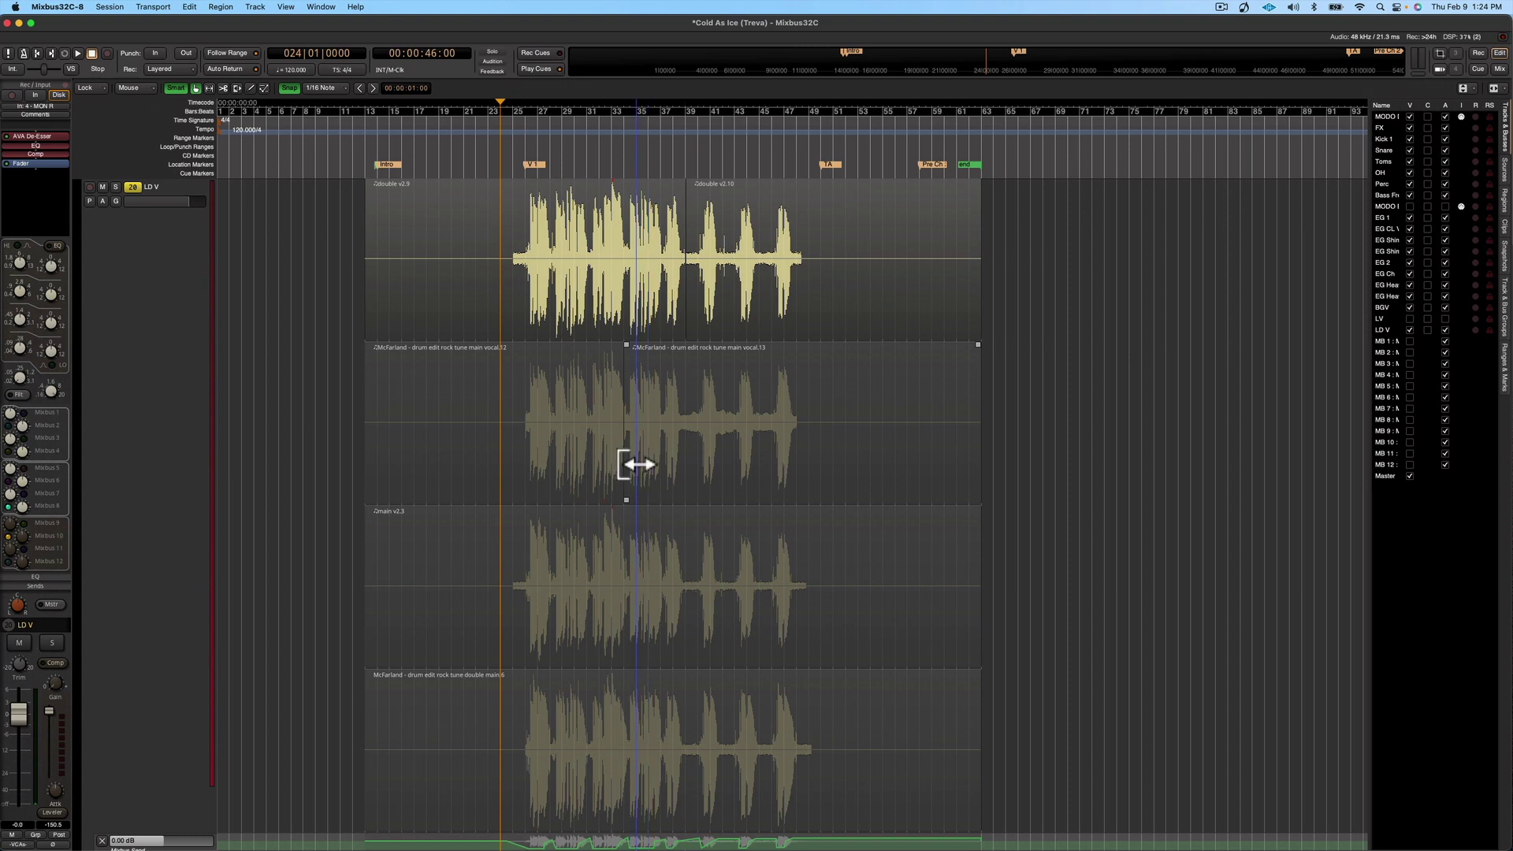
pyautogui.click(655, 543)
pyautogui.press('s')
pyautogui.press('s')
pyautogui.click(694, 819)
pyautogui.press('s')
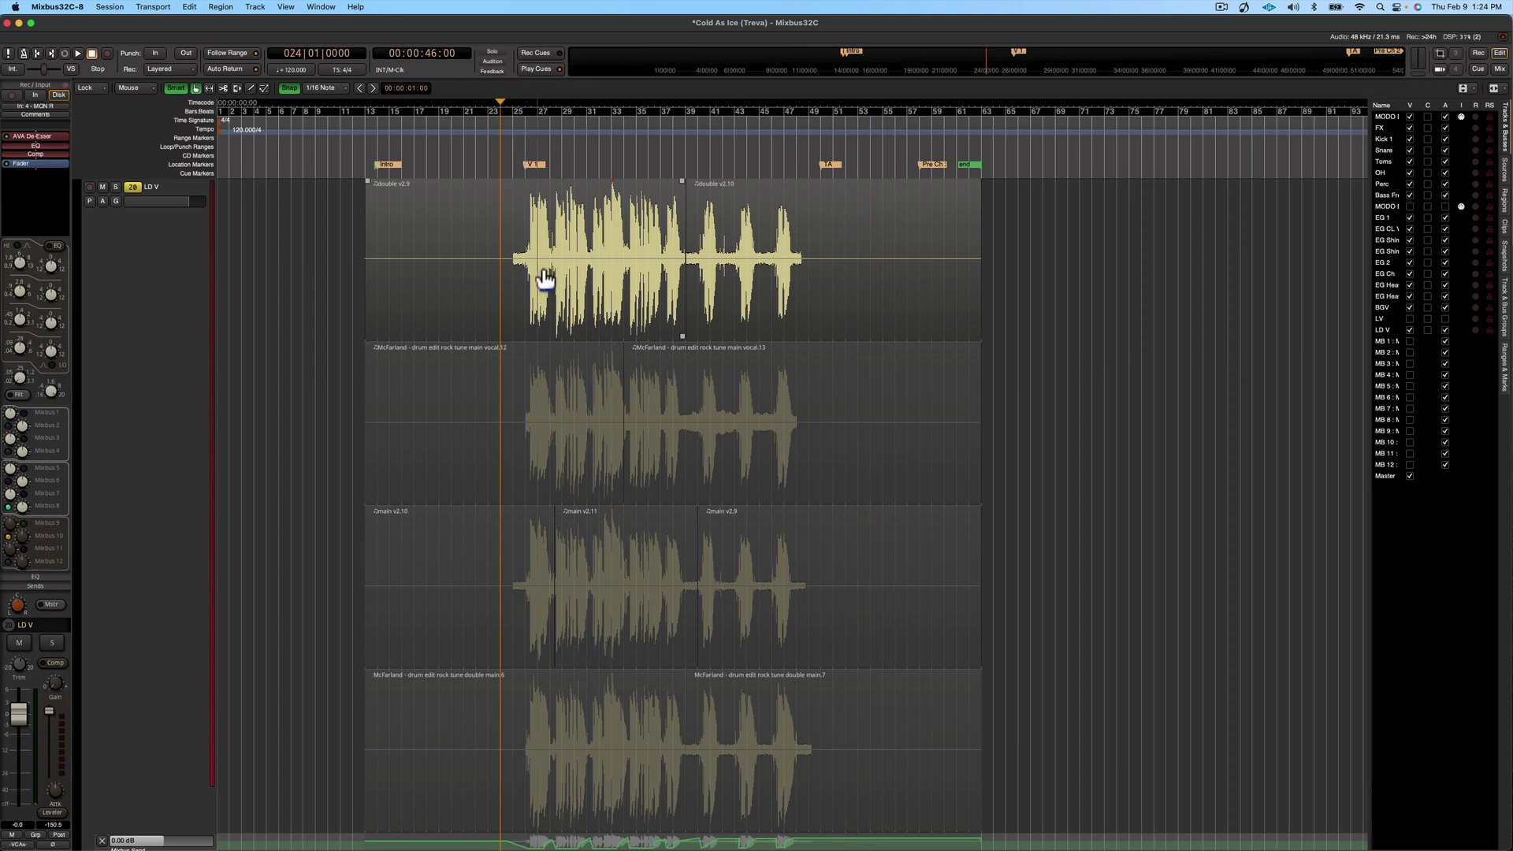
pyautogui.press('super+z')
pyautogui.press('super+z')
pyautogui.press('super+z')
pyautogui.press('super+z')
pyautogui.press('super+z')
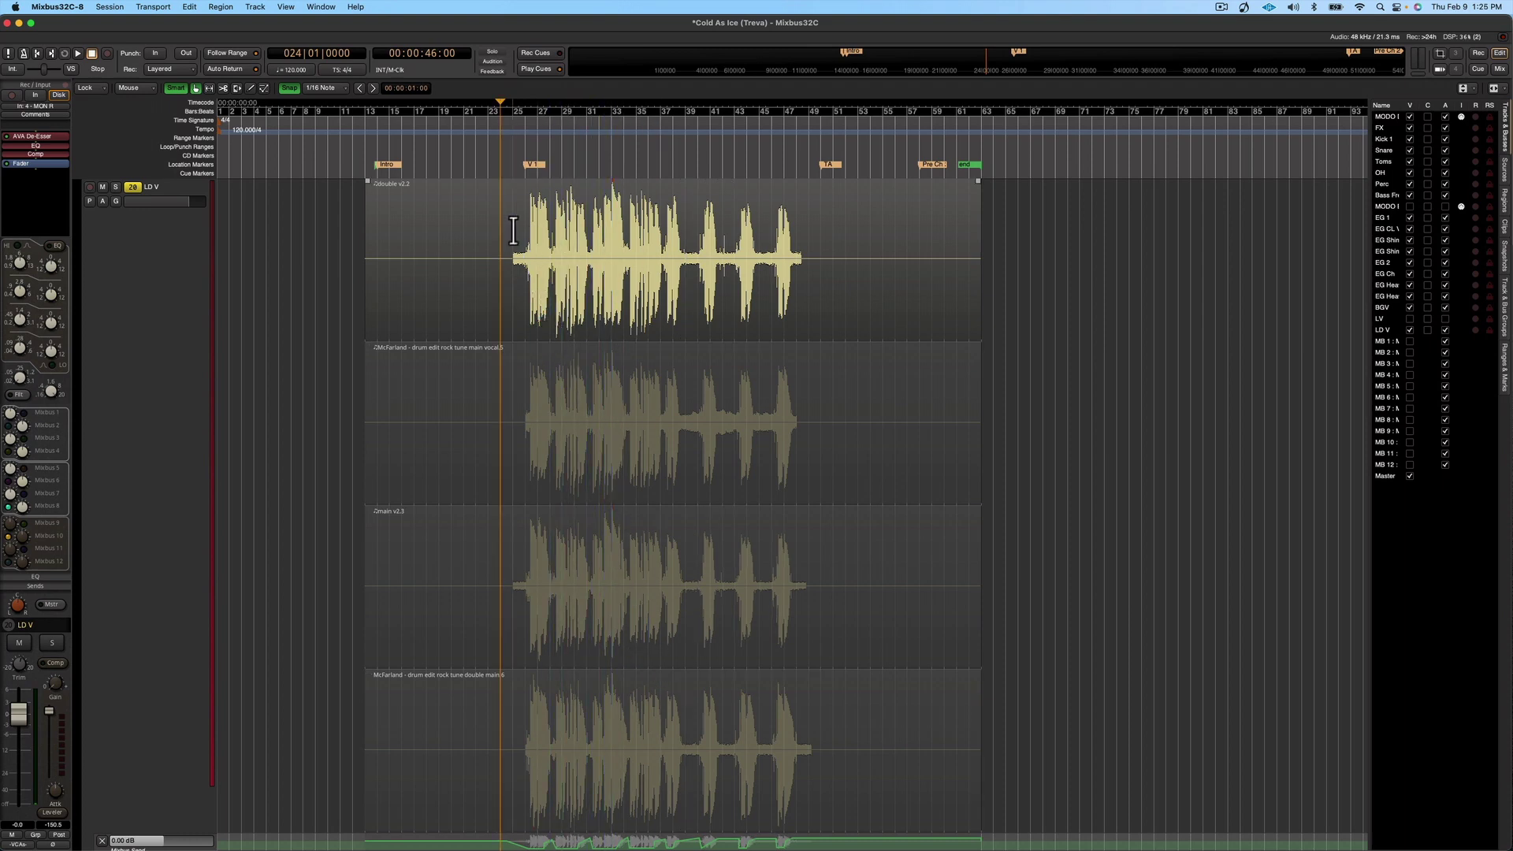
# Split all four LD V takes at the verse boundaries and clear the empty lead-in.
pyautogui.moveTo(489, 224); pyautogui.dragTo(820, 320)
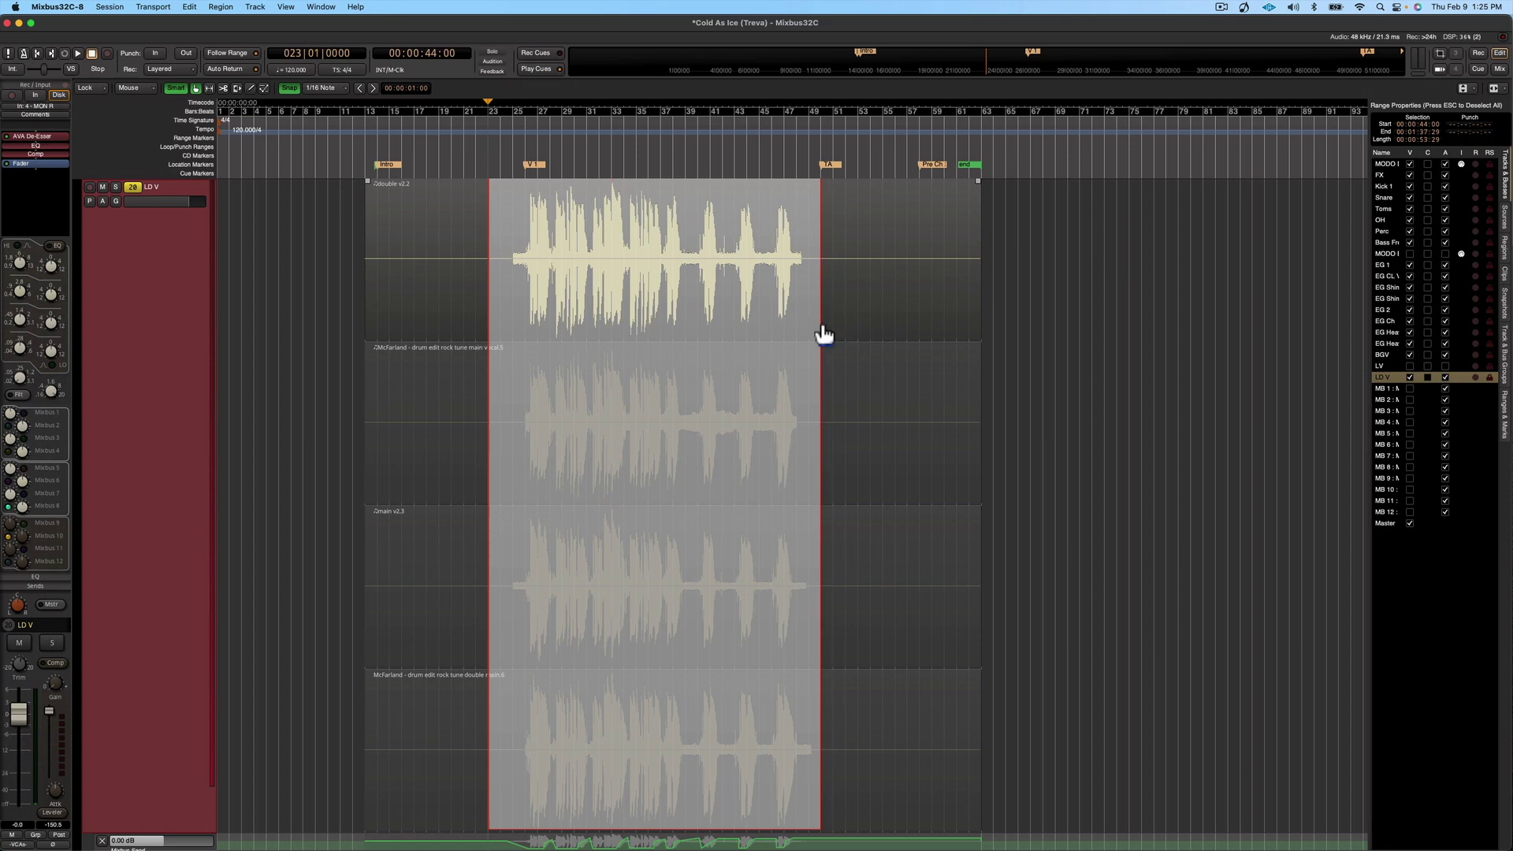
pyautogui.press('s')
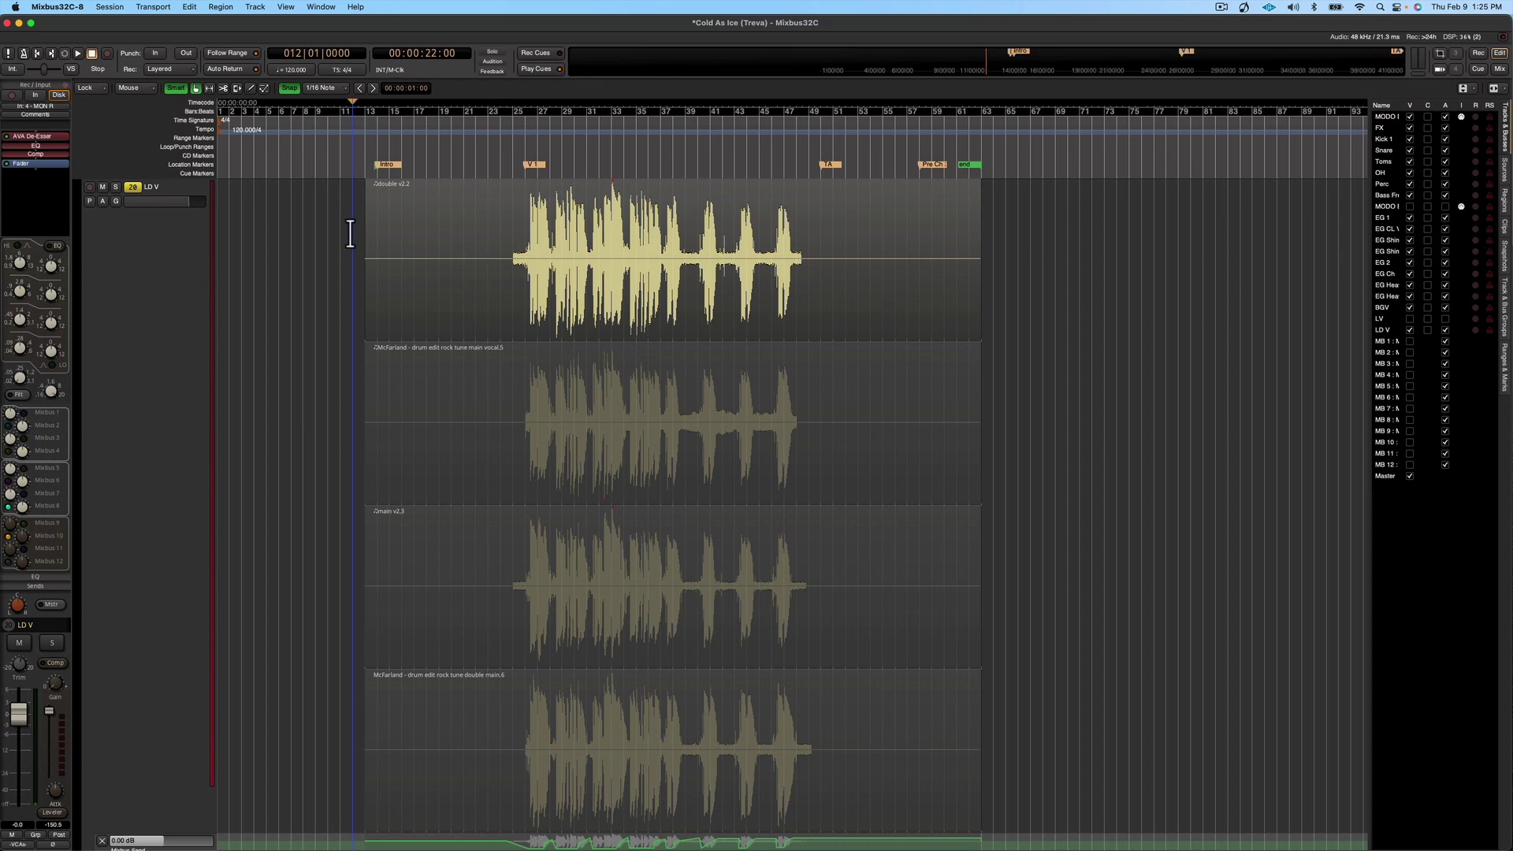
pyautogui.moveTo(355, 229); pyautogui.dragTo(505, 388)
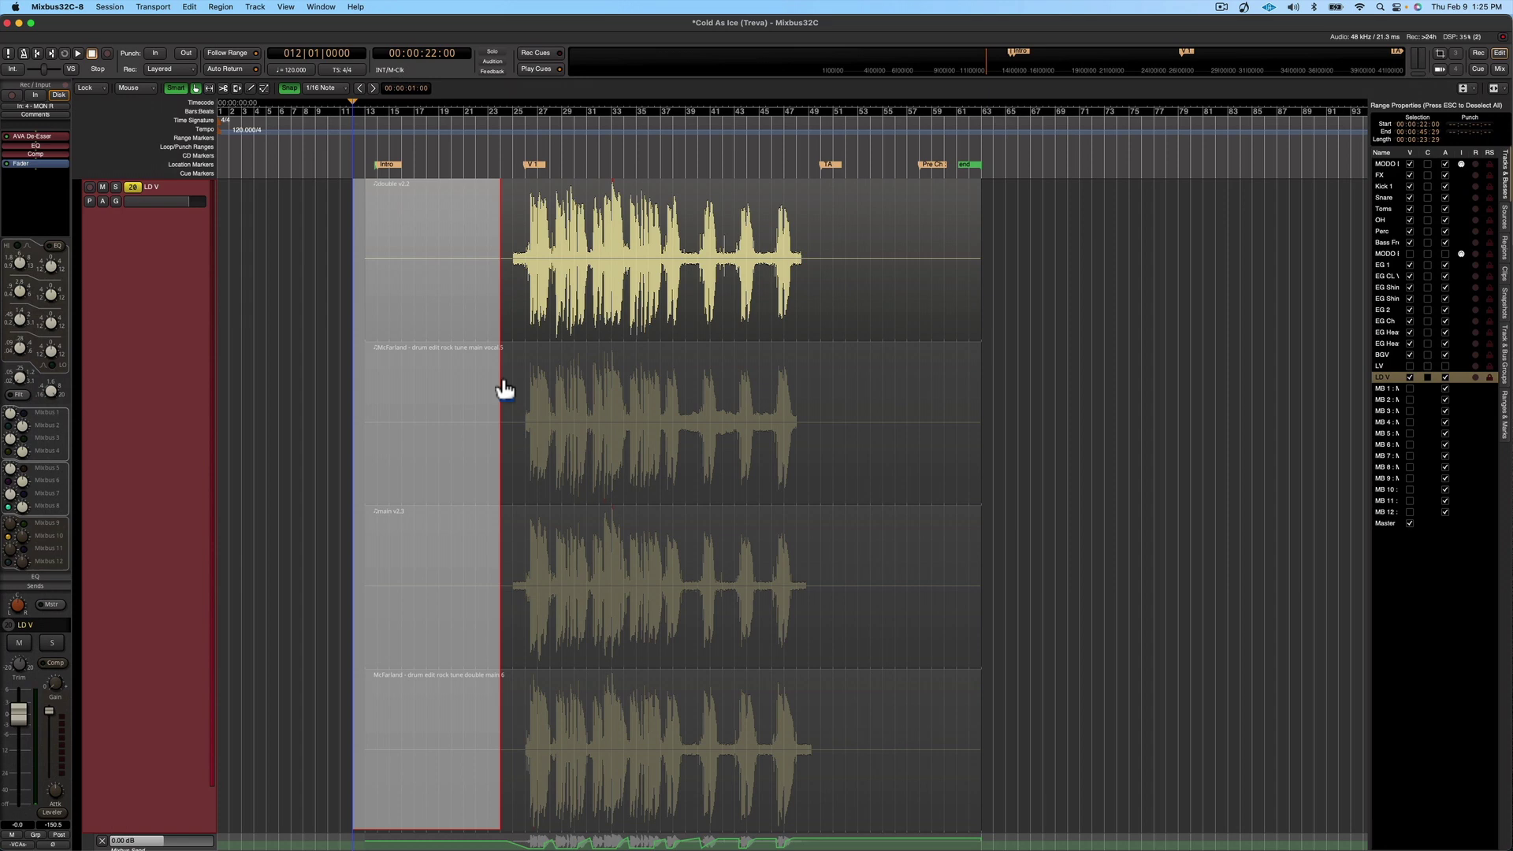
pyautogui.press('Escape')
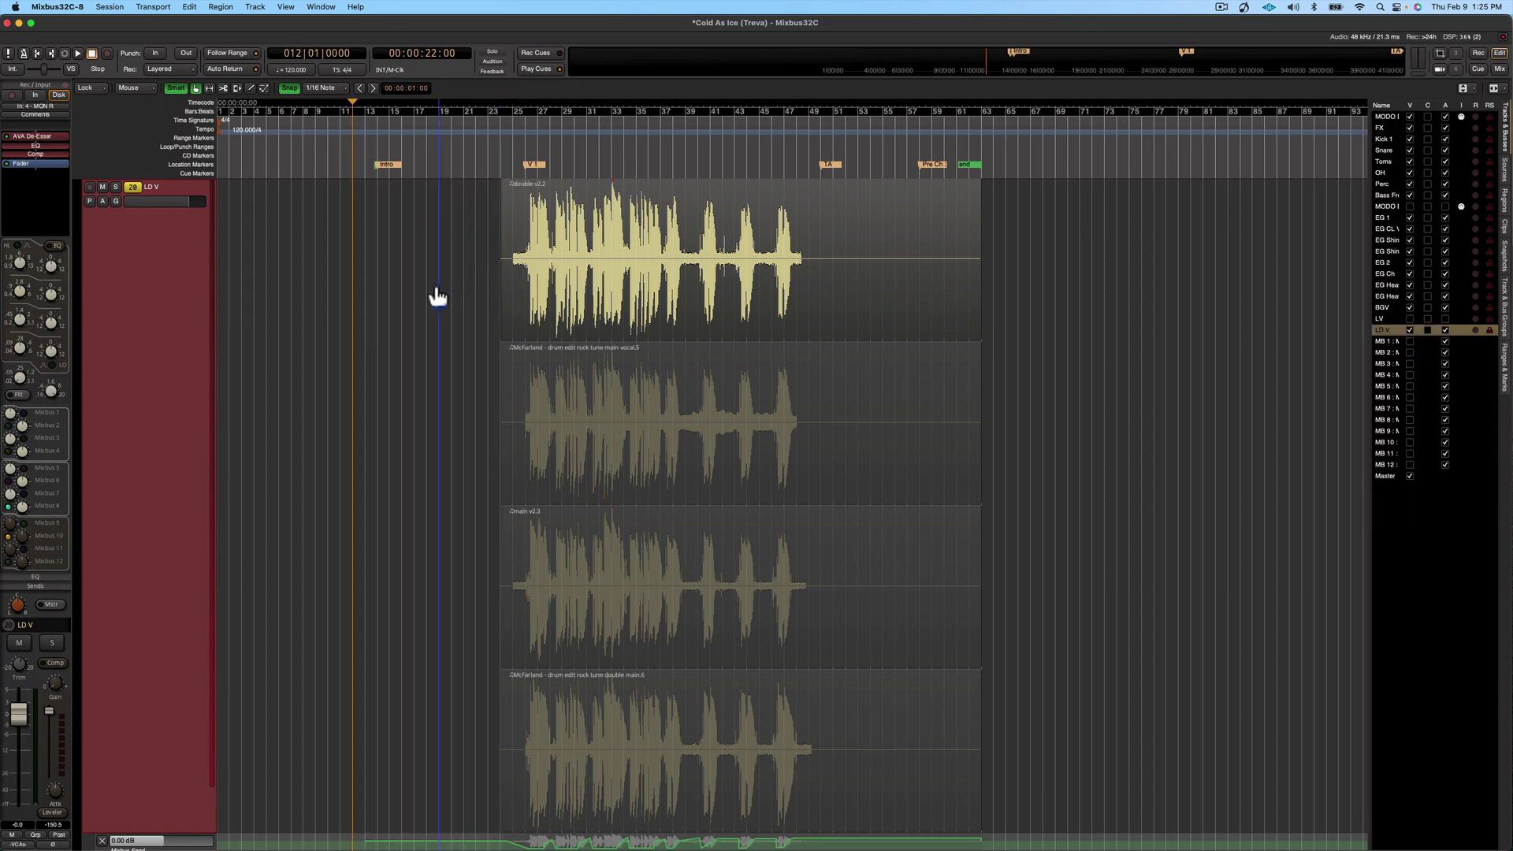
pyautogui.moveTo(988, 246); pyautogui.dragTo(829, 449)
pyautogui.press('Escape')
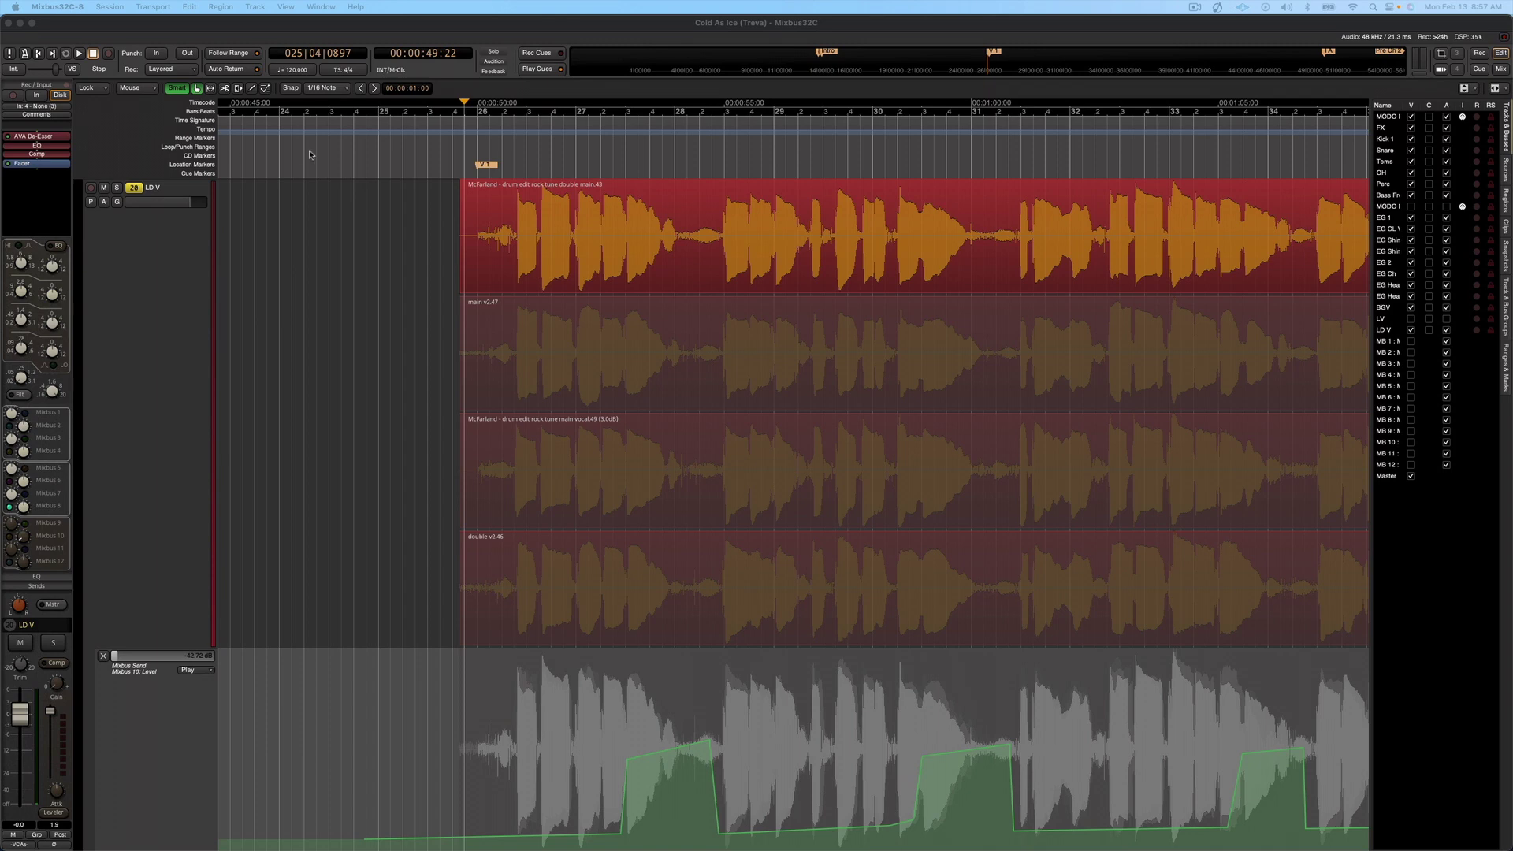
# Delete the breath gaps and the opening span from all four LD V takes.
pyautogui.click(664, 234)
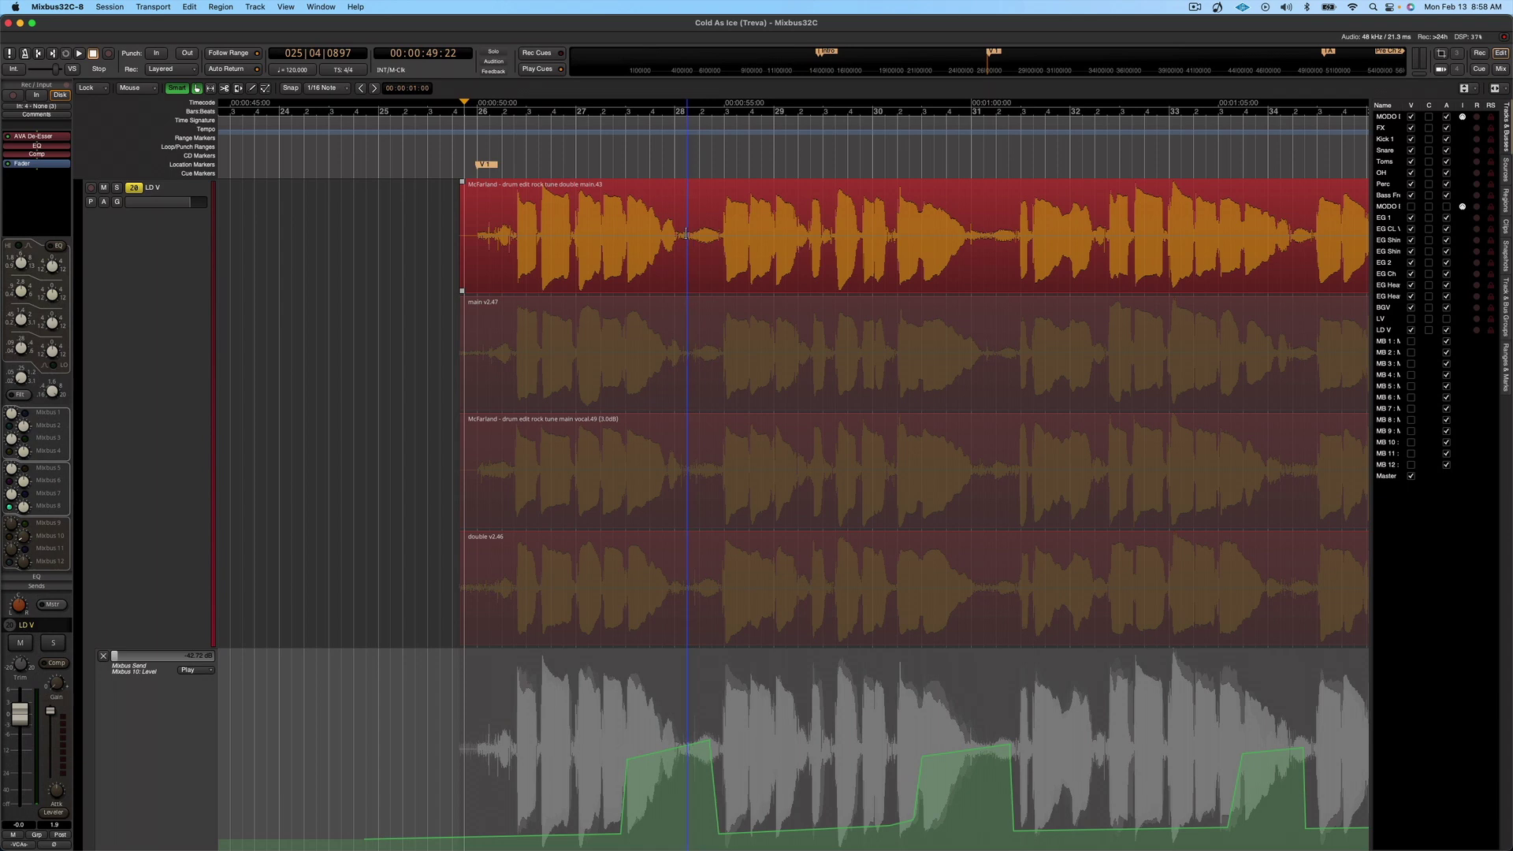
pyautogui.moveTo(684, 228); pyautogui.dragTo(722, 278)
pyautogui.press('Delete')
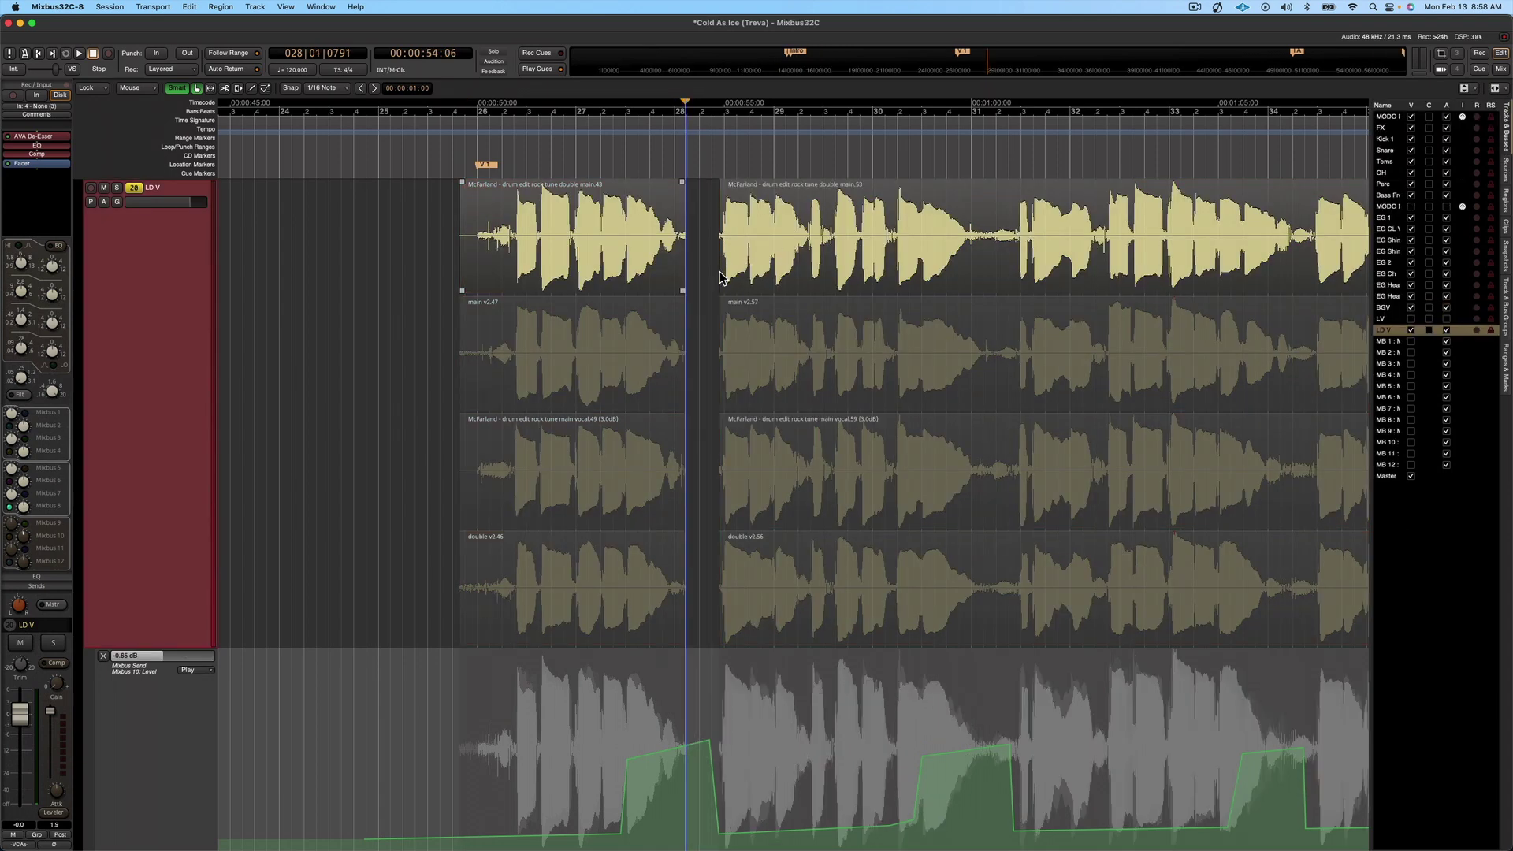
pyautogui.moveTo(513, 244); pyautogui.dragTo(448, 255)
pyautogui.press('Delete')
pyautogui.hscroll(5, 695, 231)
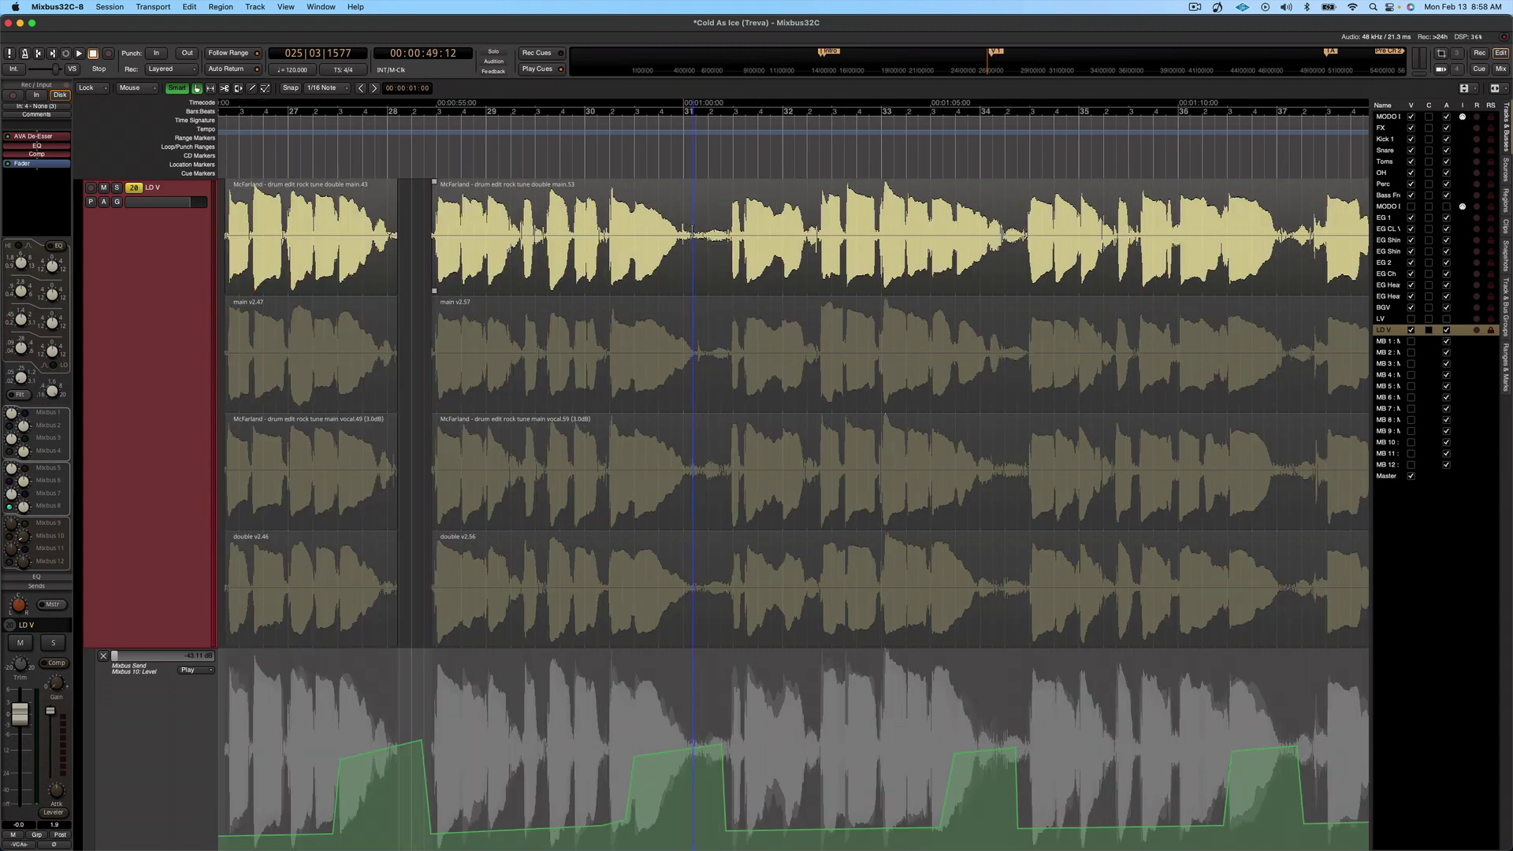
pyautogui.moveTo(694, 240); pyautogui.dragTo(719, 275)
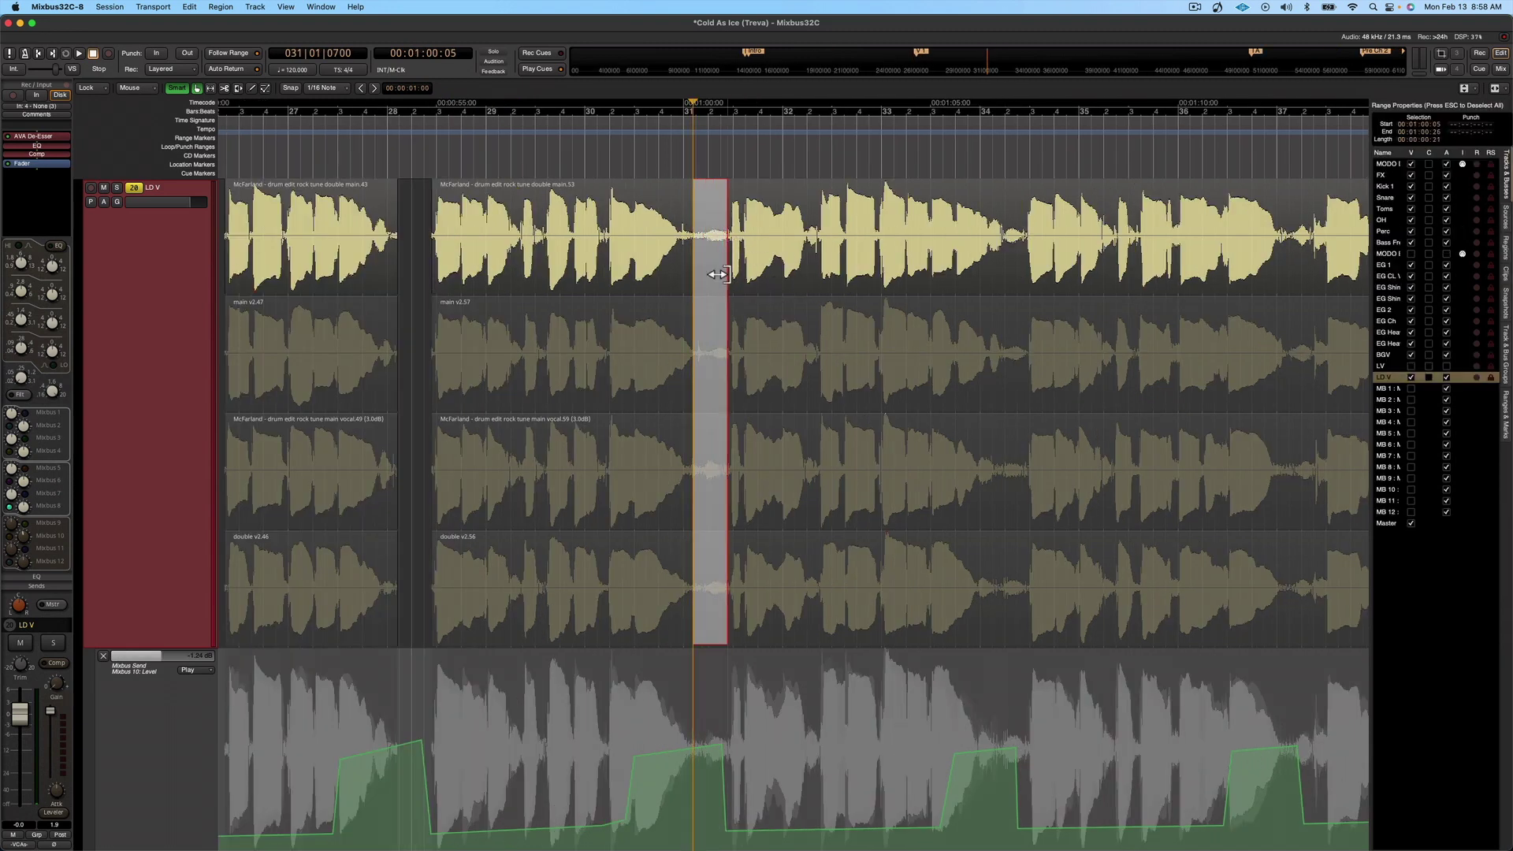
pyautogui.press('Delete')
# Delete two more gaps across the takes, then select the top take of the 00:50 phrase.
pyautogui.hscroll(5, 715, 270)
pyautogui.moveTo(718, 236); pyautogui.dragTo(740, 262)
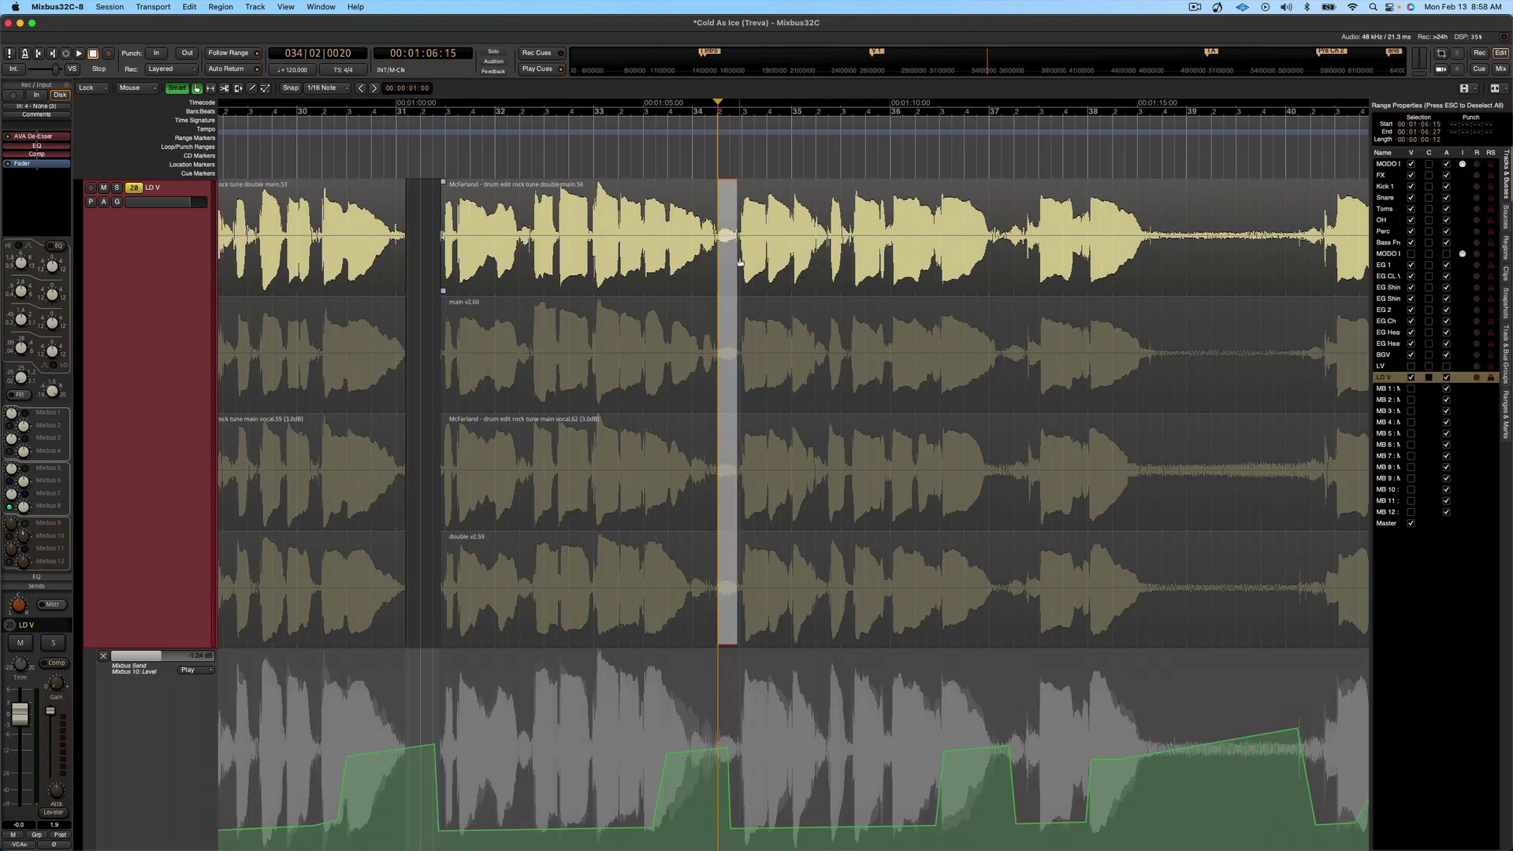
pyautogui.press('Delete')
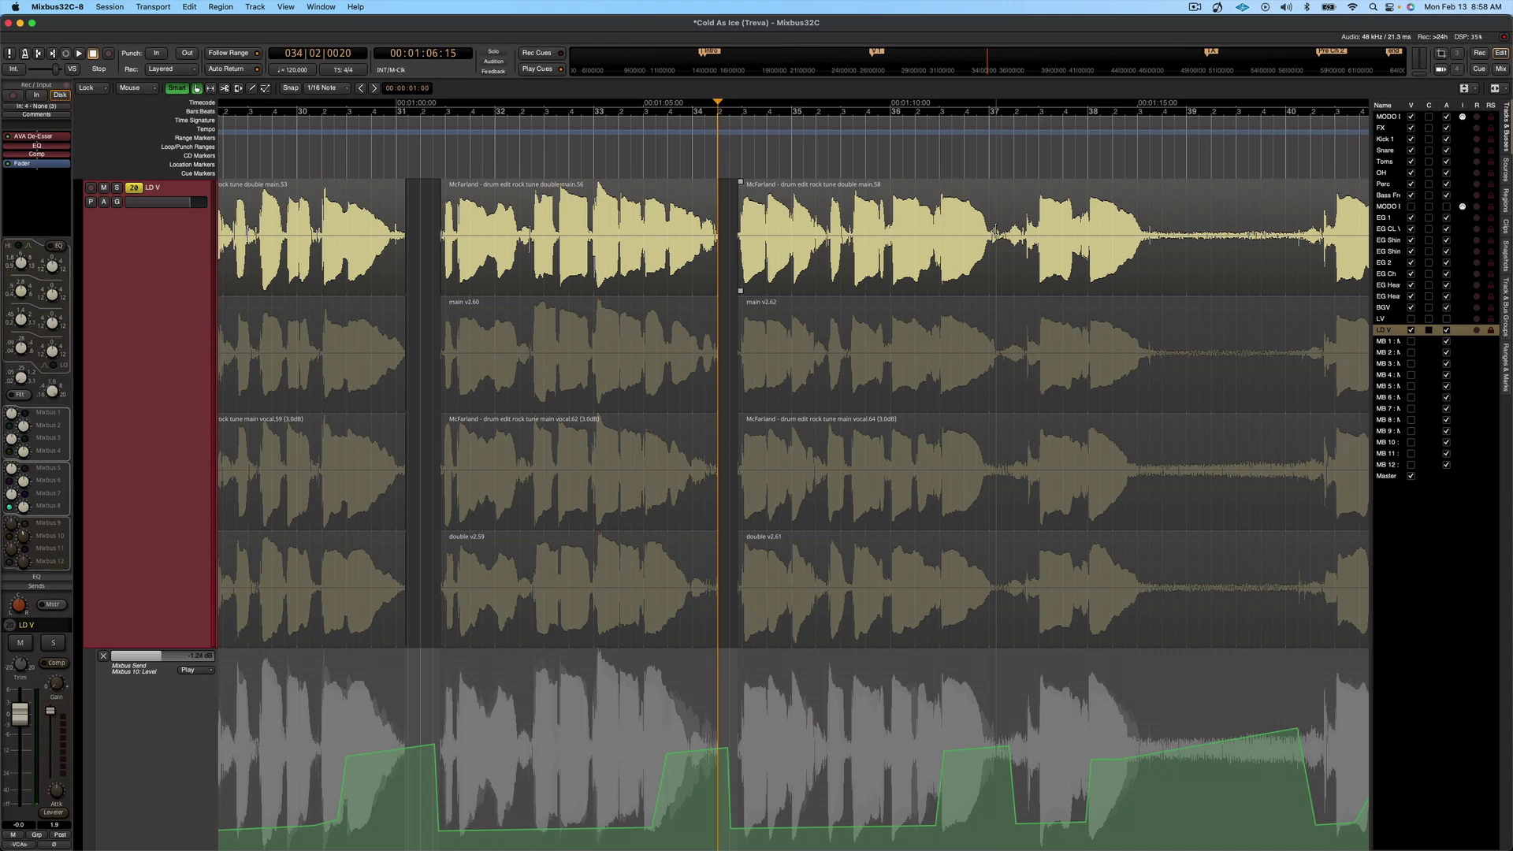
pyautogui.moveTo(998, 235); pyautogui.dragTo(1035, 280)
pyautogui.press('Delete')
pyautogui.hscroll(-10, 572, 261)
pyautogui.click(572, 261)
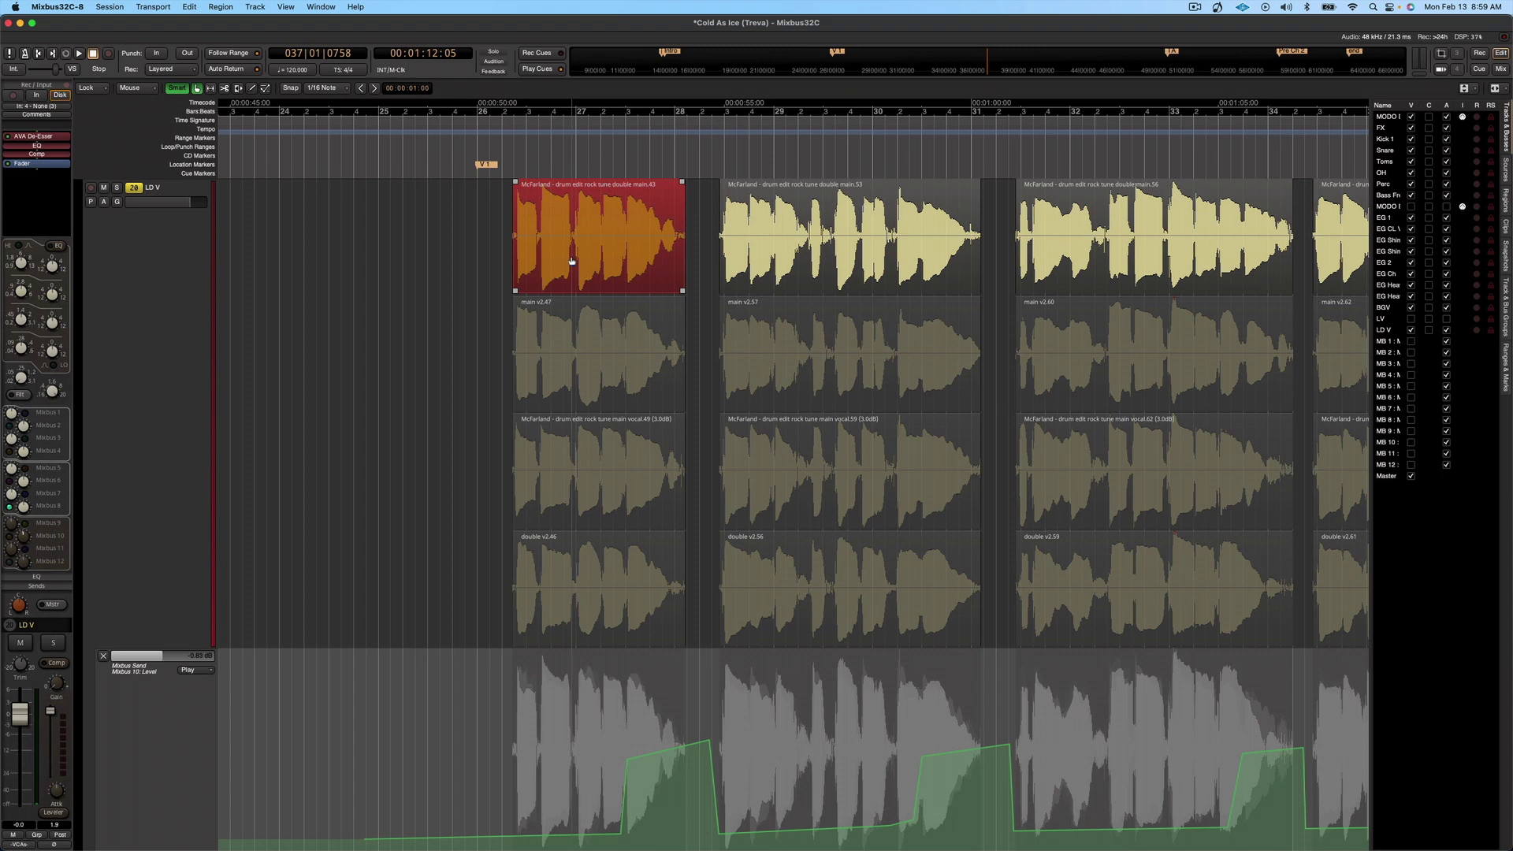
# Zoom to double main.43, put the playhead at 00:50:21 before the phrase, and reselect the take.
pyautogui.press('z')
pyautogui.press('Left')
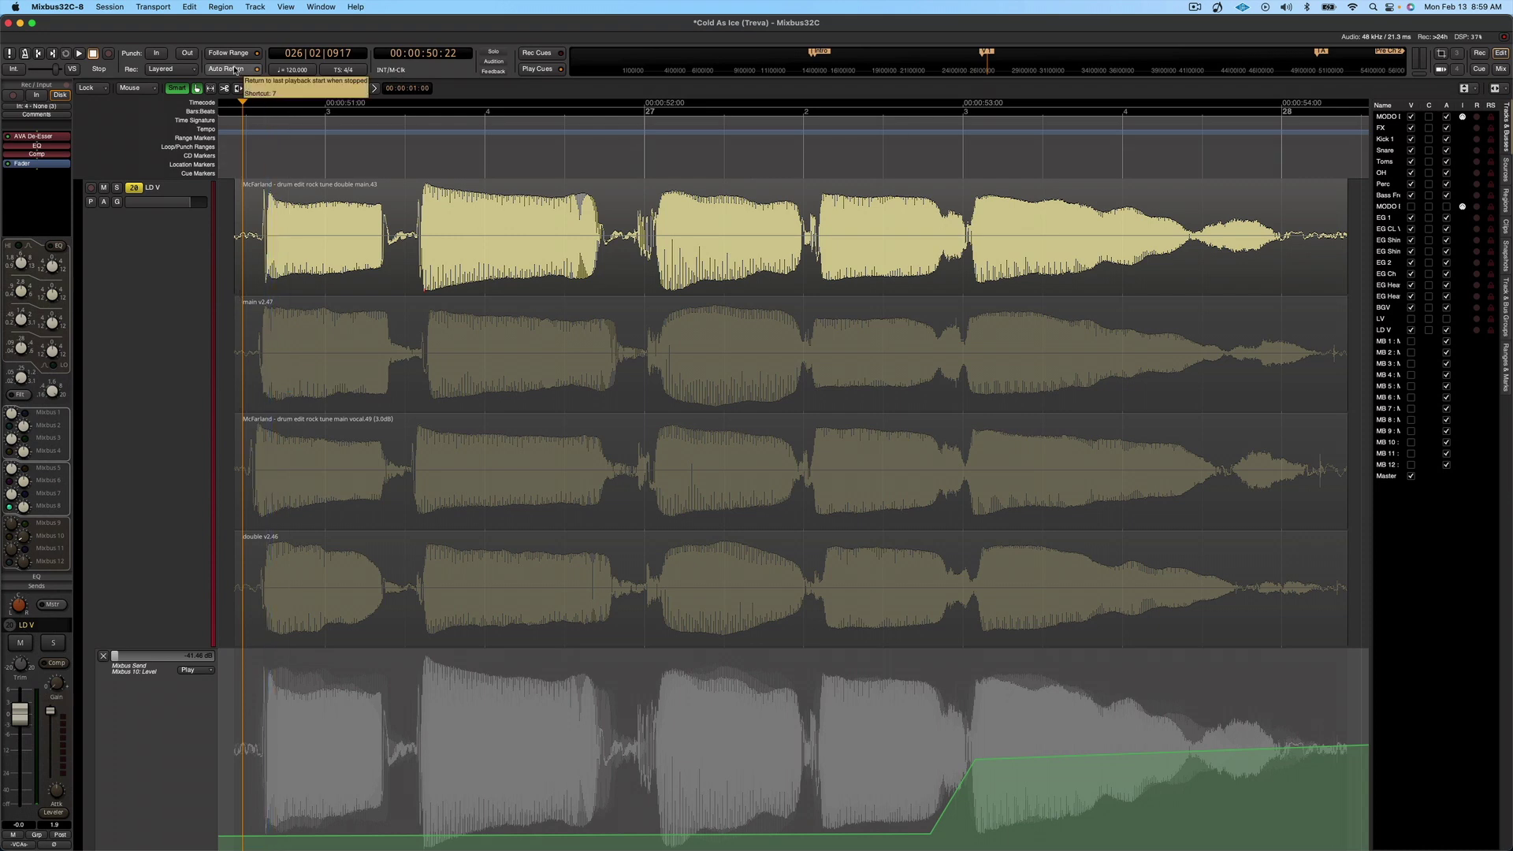
pyautogui.click(233, 163)
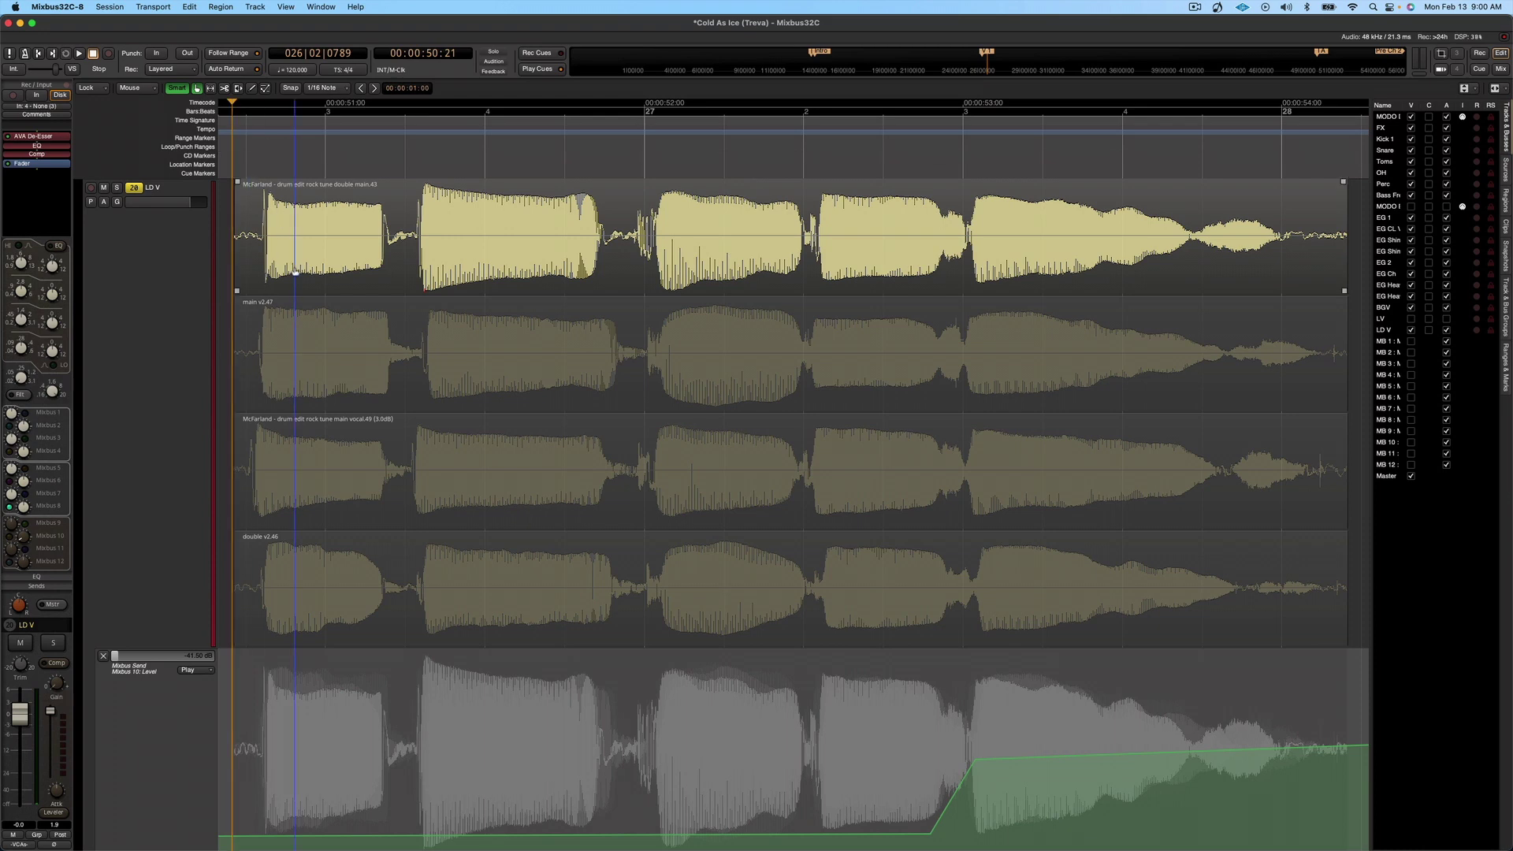
pyautogui.click(294, 272)
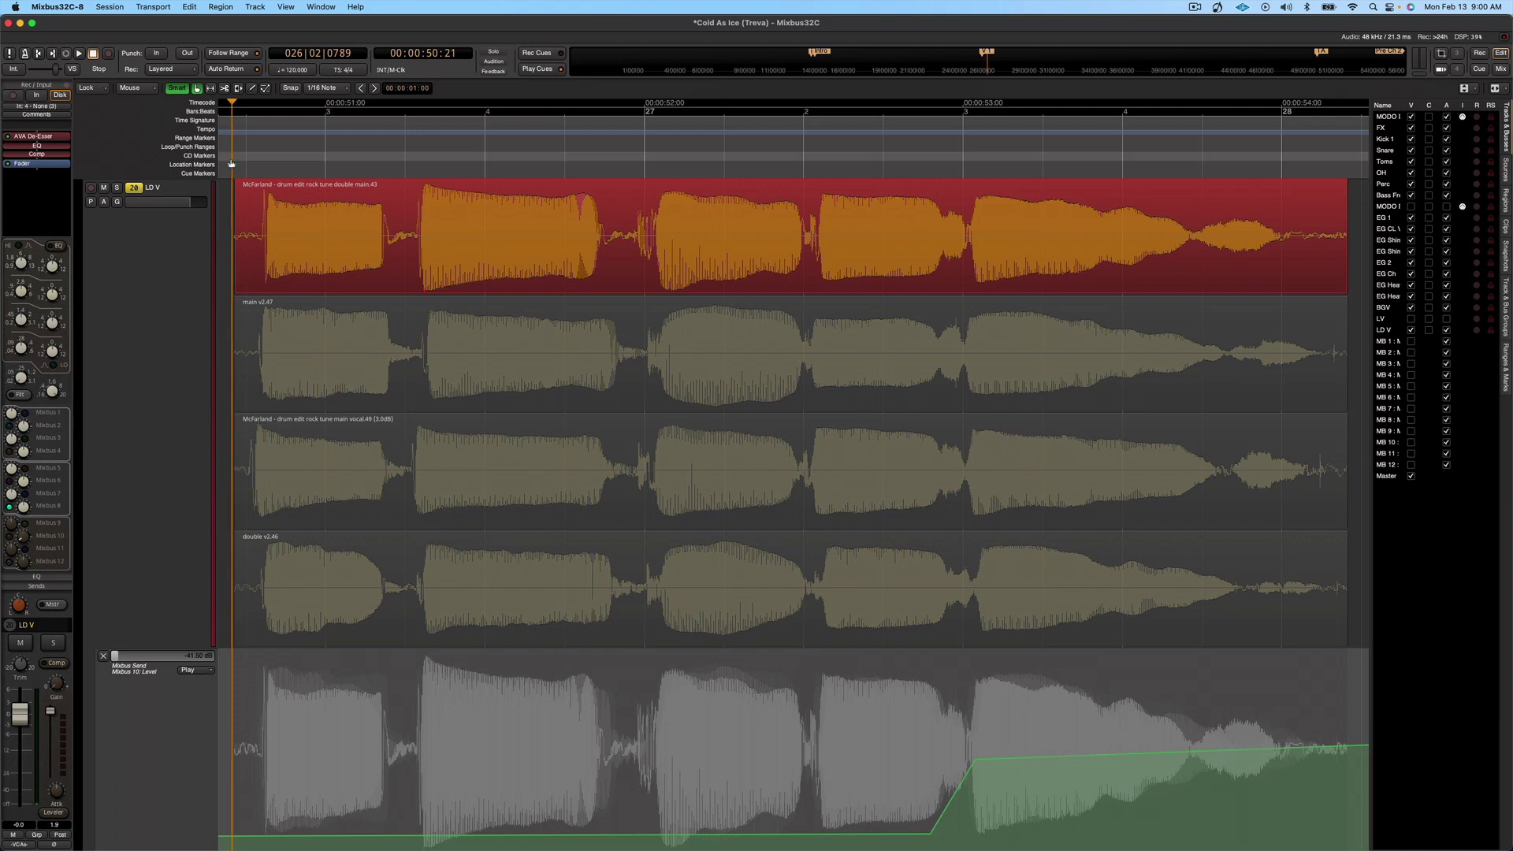
# Audition the 00:50 phrase's top take, then the main v2.47 and main vocal.49 takes.
pyautogui.press('space')
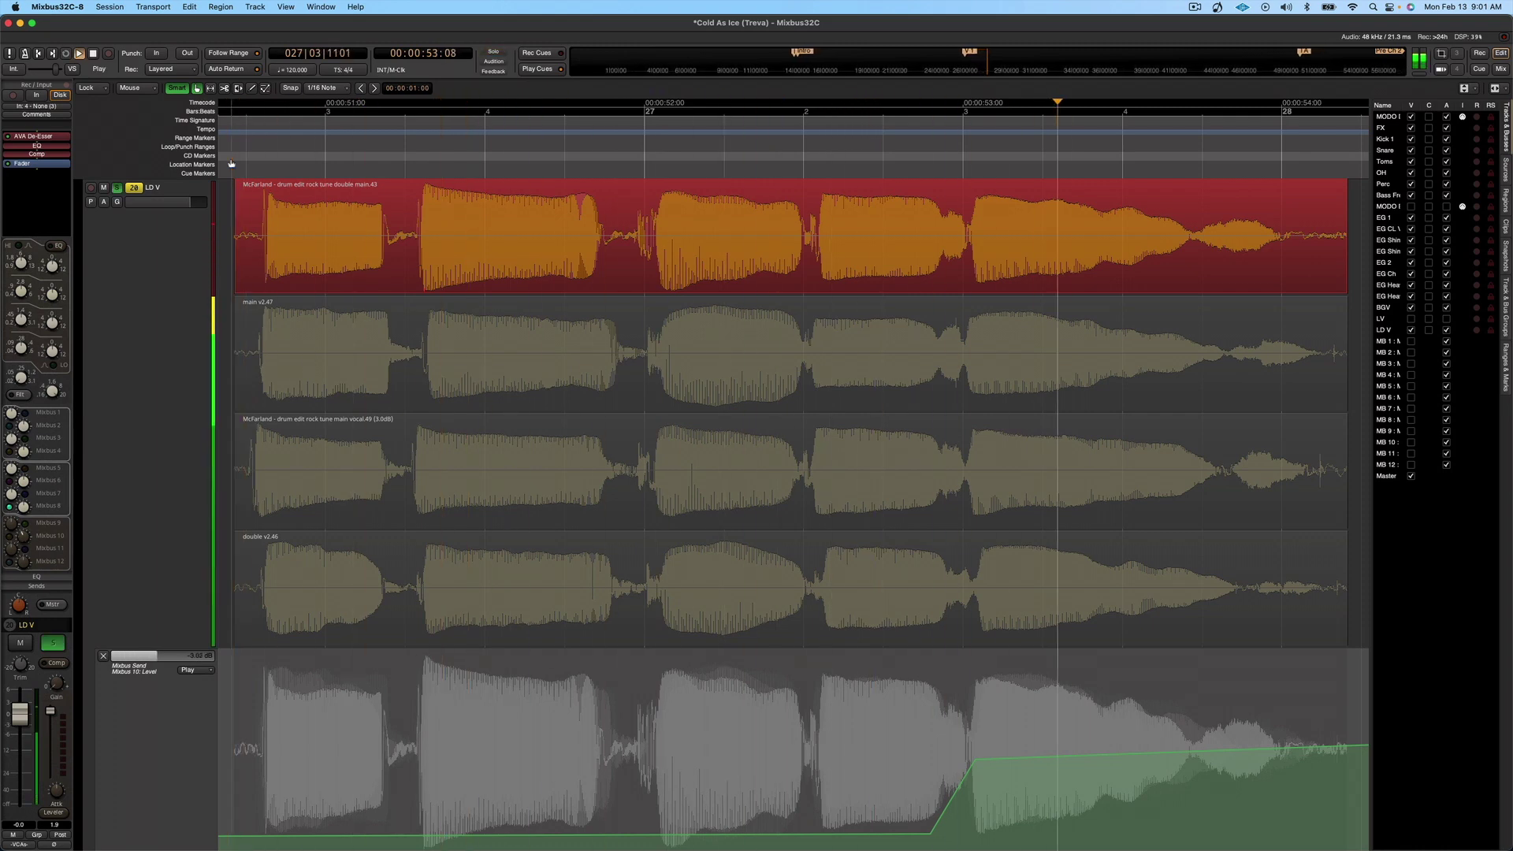
pyautogui.press('space')
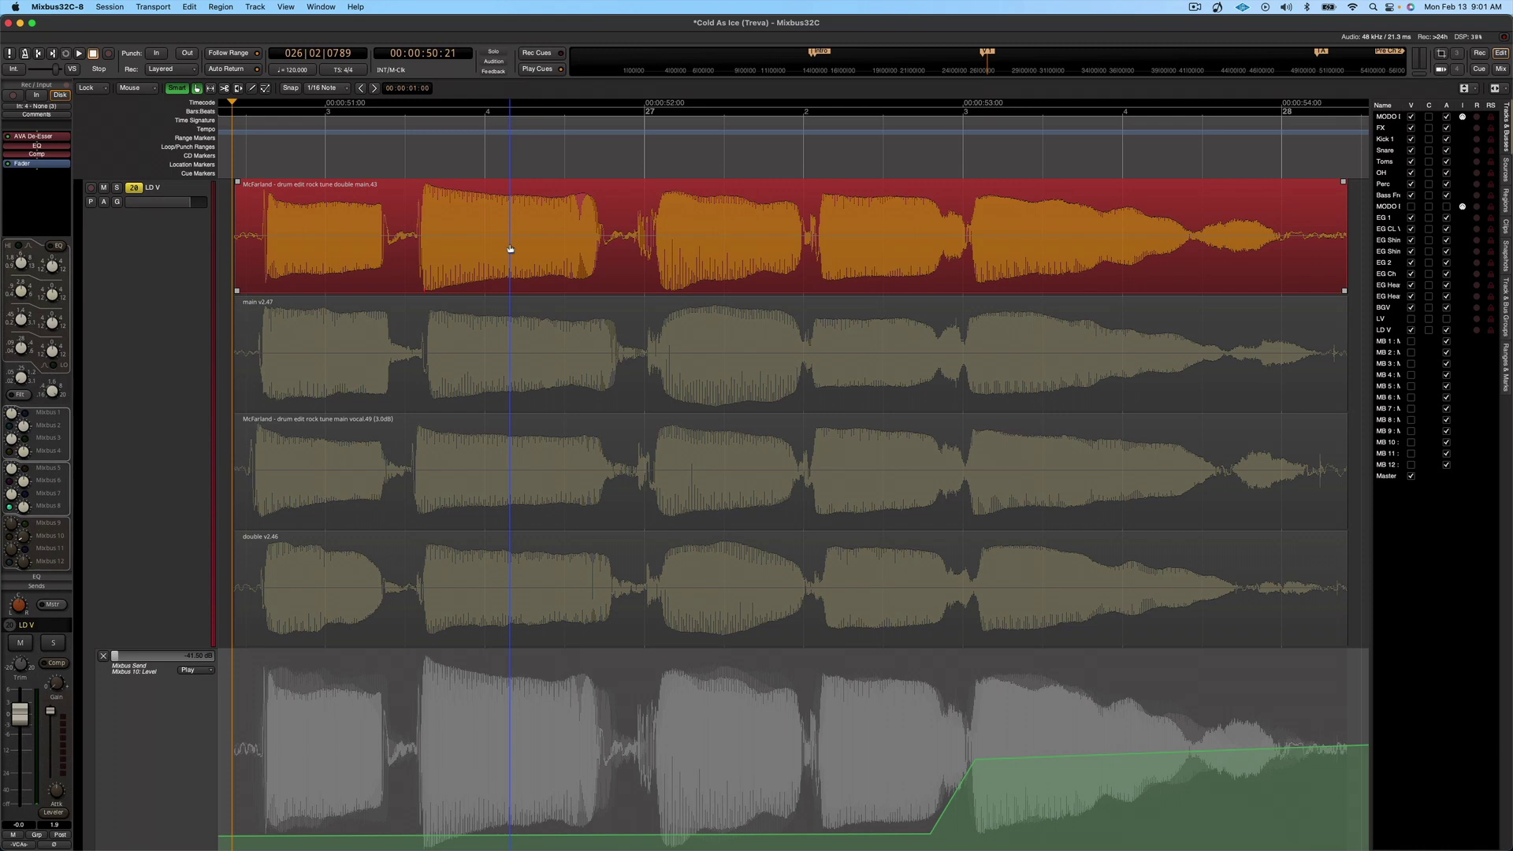
pyautogui.click(284, 391)
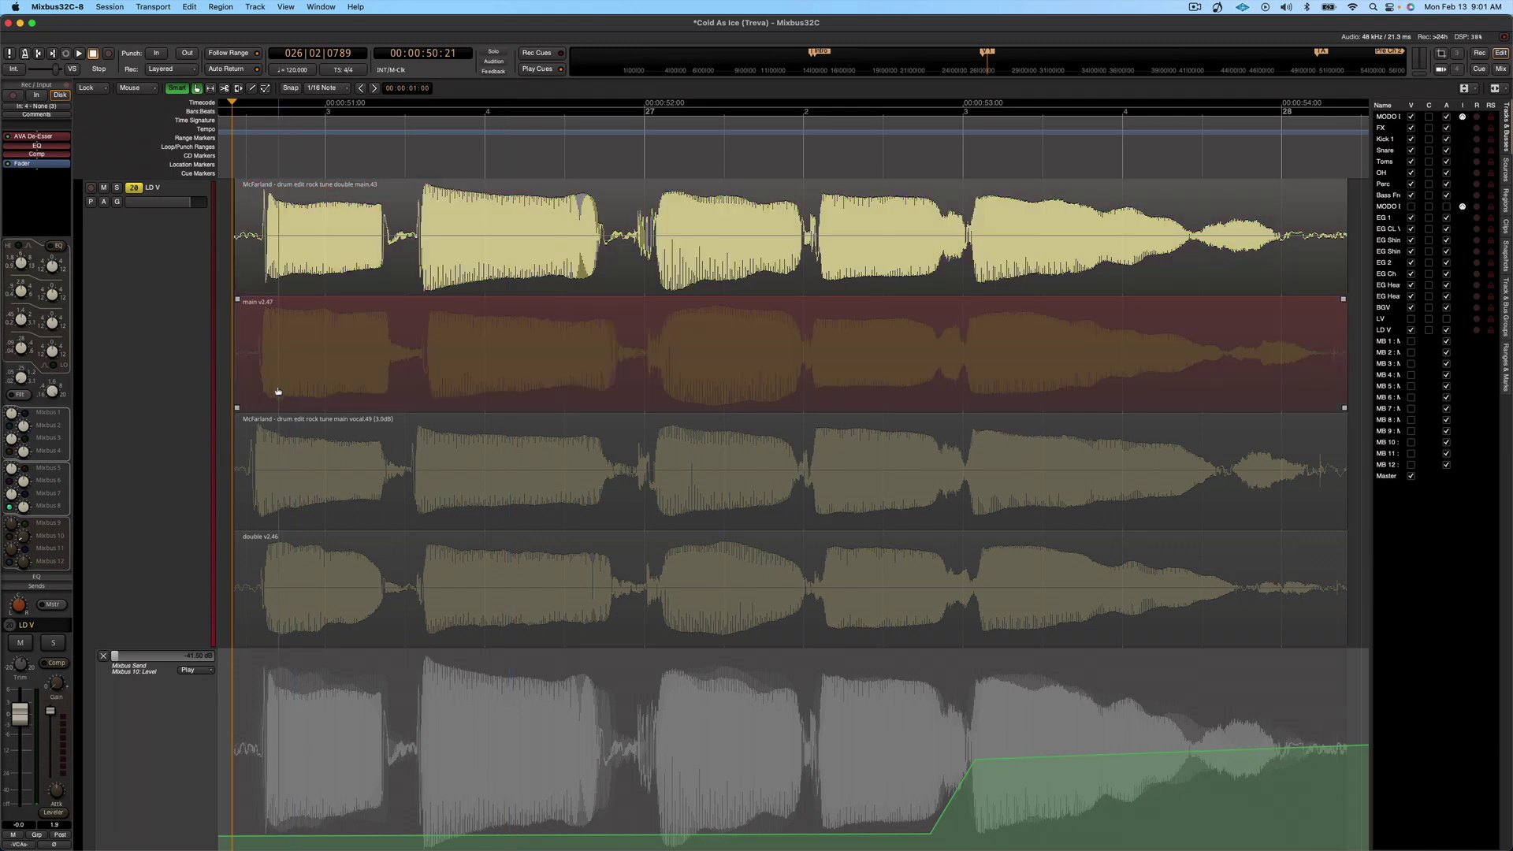
pyautogui.press('s')
pyautogui.press('space')
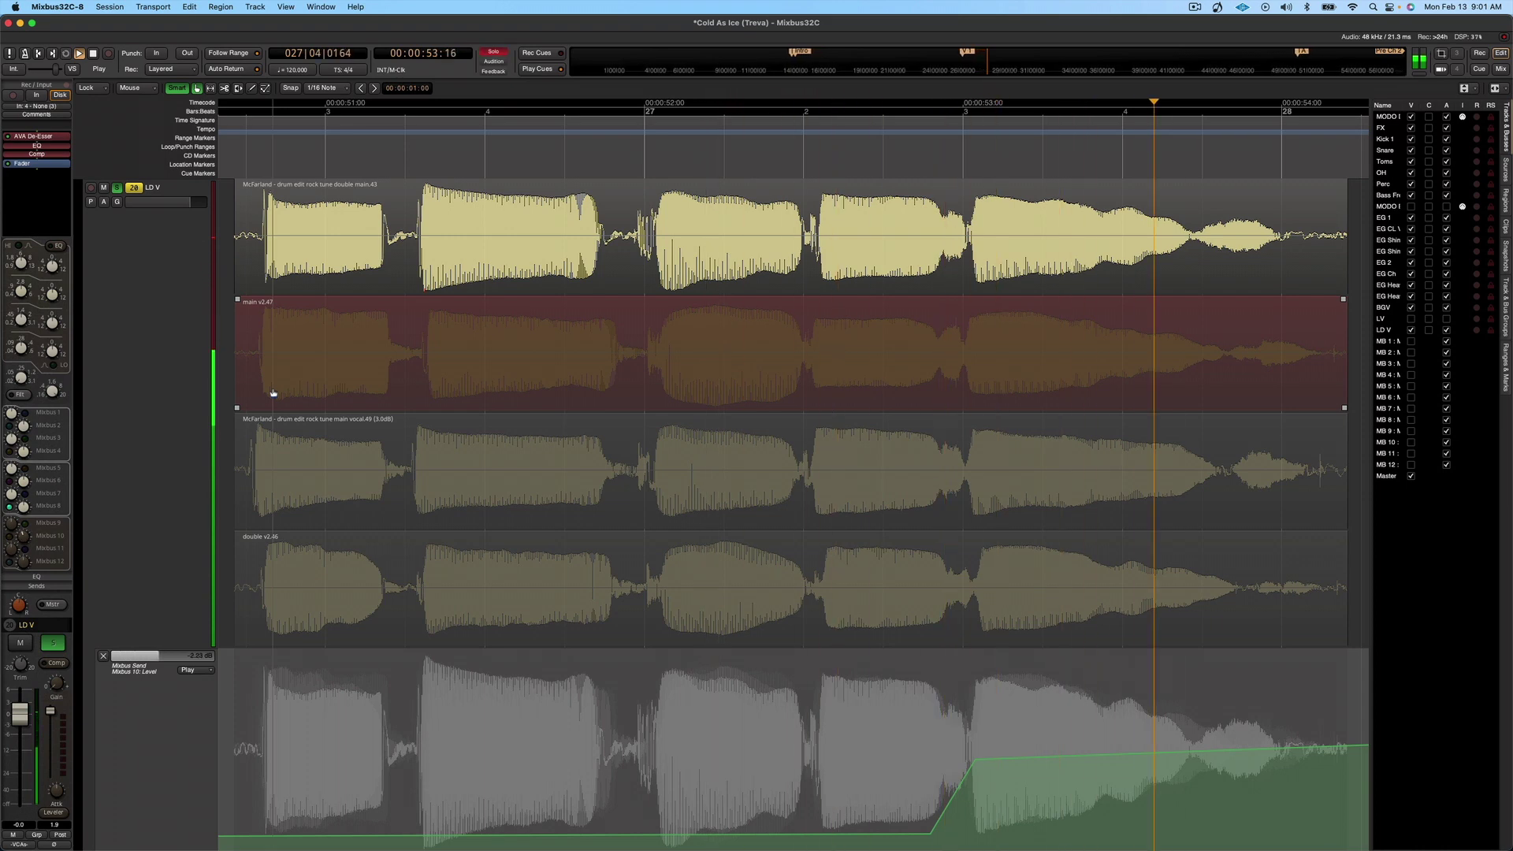
pyautogui.press('space')
pyautogui.press('s')
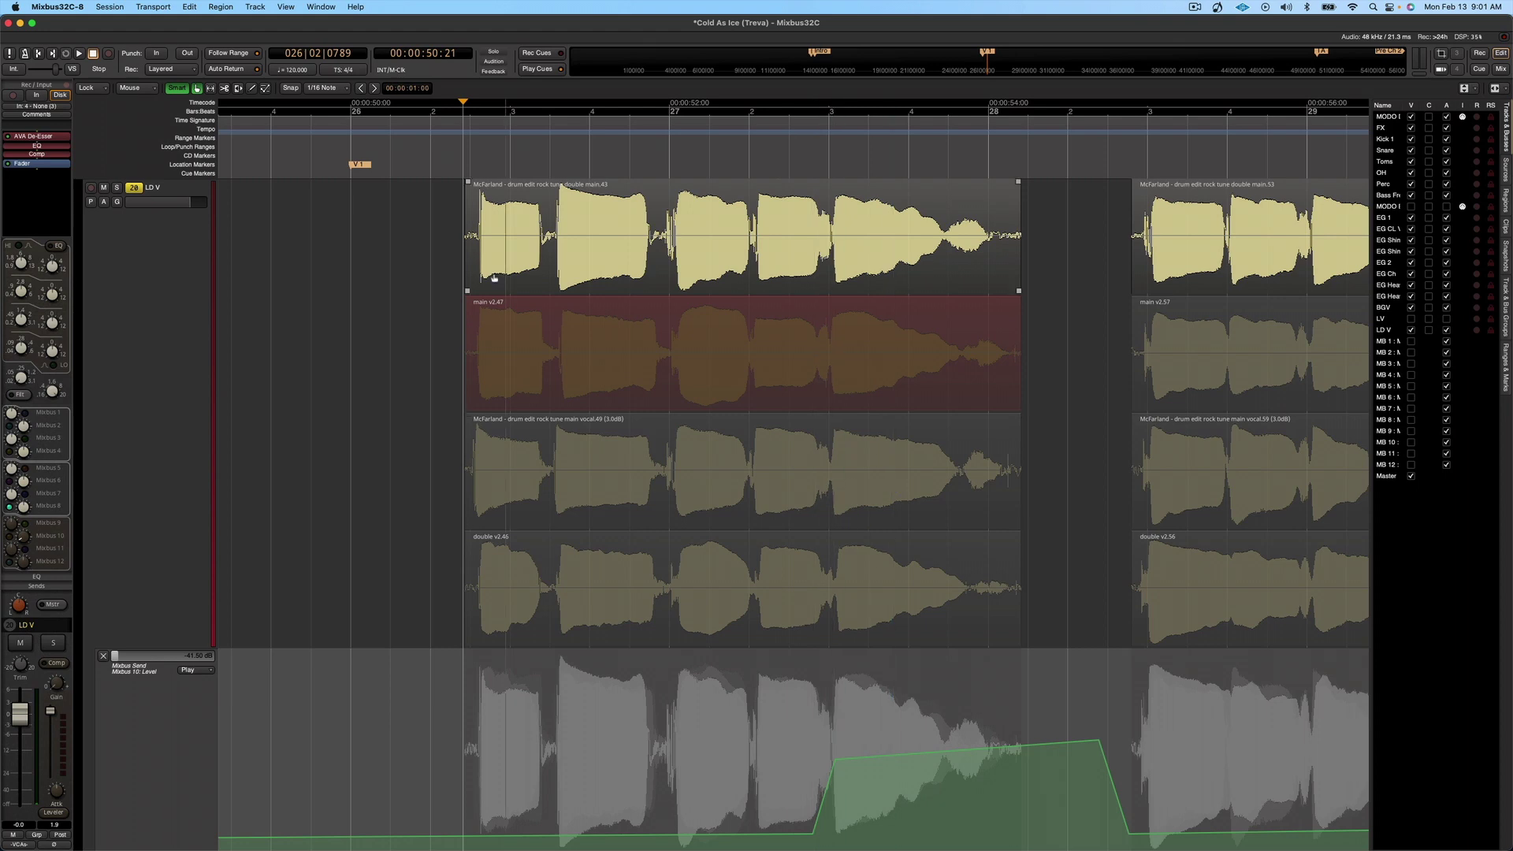
pyautogui.hotkey('shift', 's')
pyautogui.press('space')
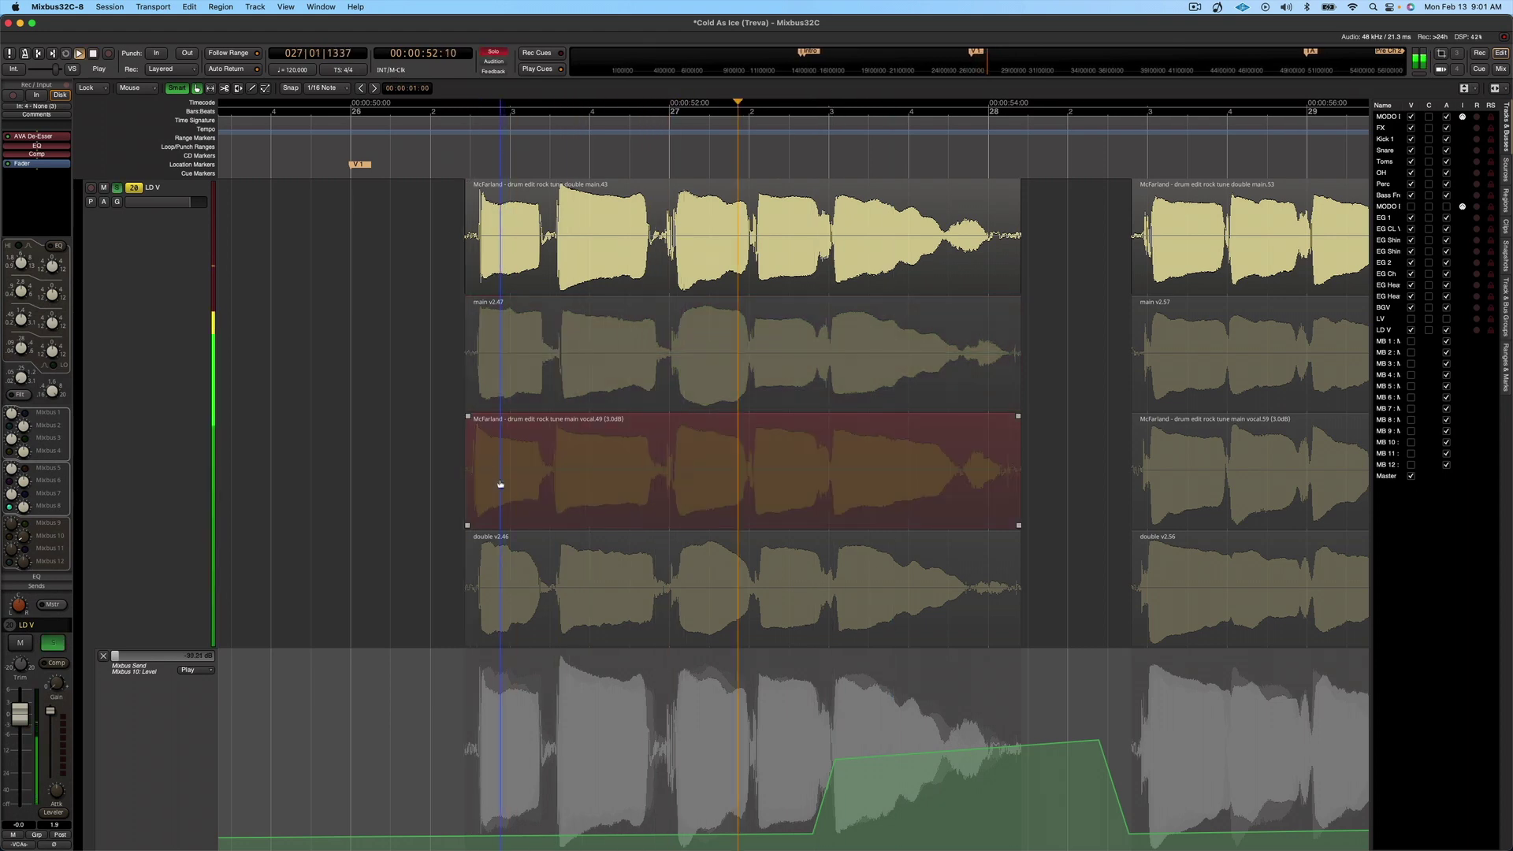
pyautogui.press('space')
pyautogui.hotkey('shift', 's')
# Audition double v2.46 and main v2.47 again, then raise main v2.47 to the top layer.
pyautogui.click(491, 618)
pyautogui.hotkey('shift', 's')
pyautogui.press('space')
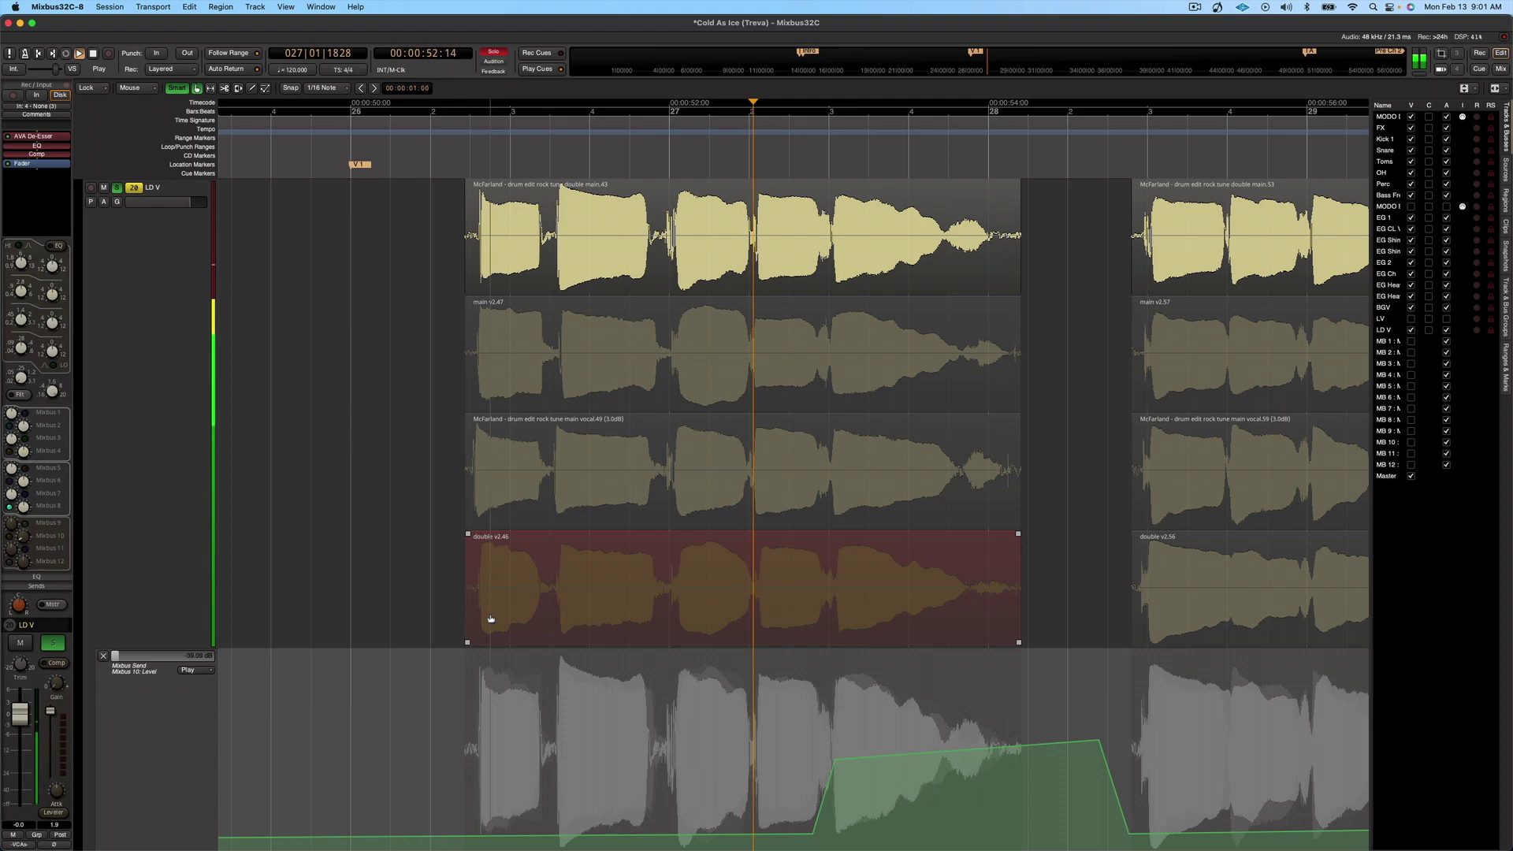
pyautogui.press('space')
pyautogui.hotkey('shift', 's')
pyautogui.click(487, 375)
pyautogui.hotkey('shift', 's')
pyautogui.press('space')
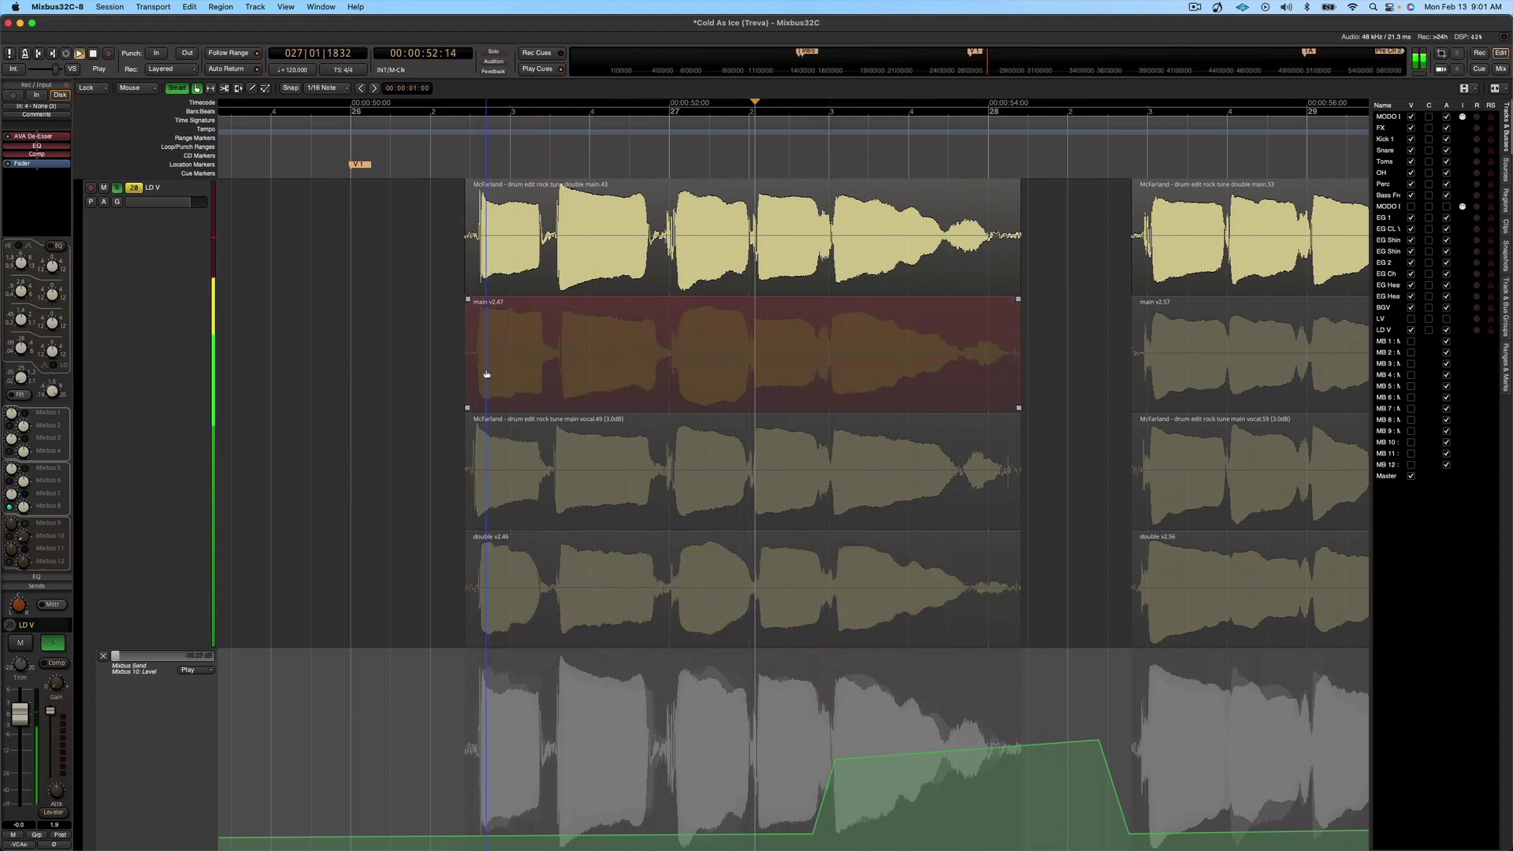
pyautogui.press('space')
pyautogui.hotkey('shift', 's')
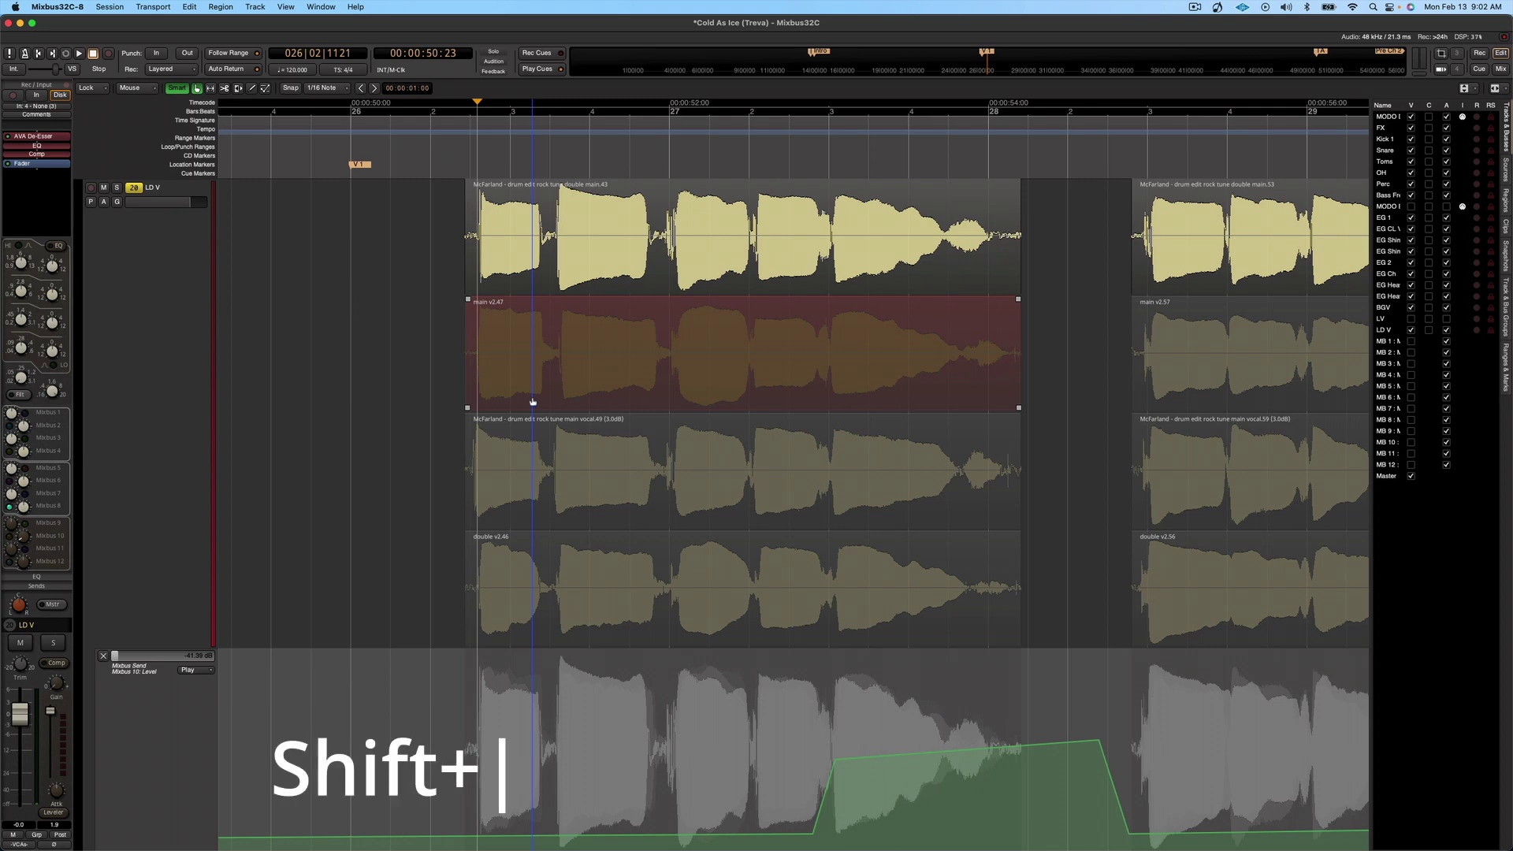
pyautogui.hotkey('shift', 'r')
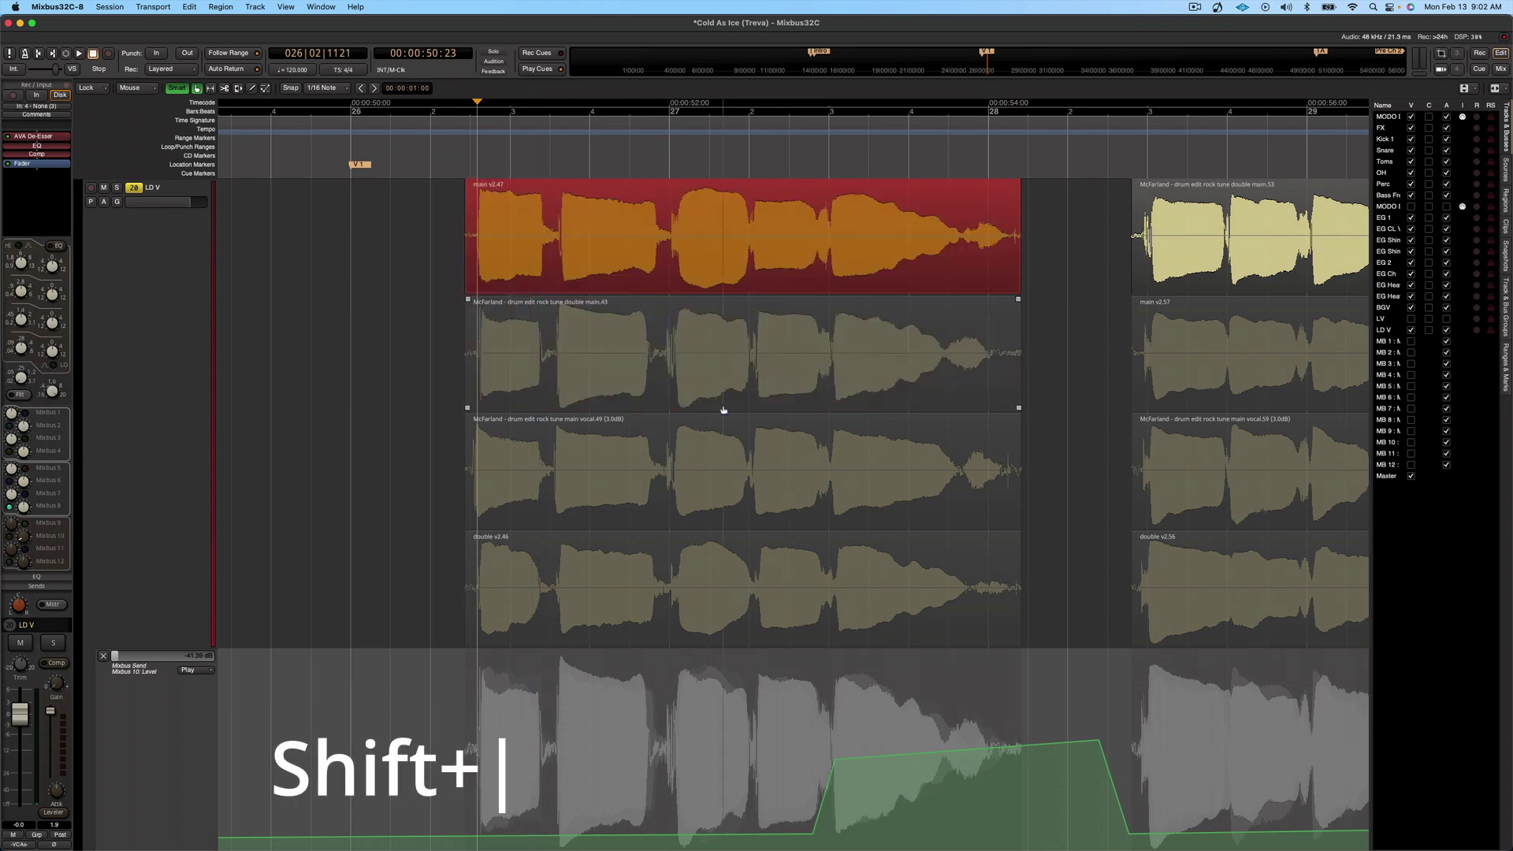
# Play the comped 00:50 phrase from just before its start, then stop playback.
pyautogui.press('Left')
pyautogui.click(324, 142)
pyautogui.press('space')
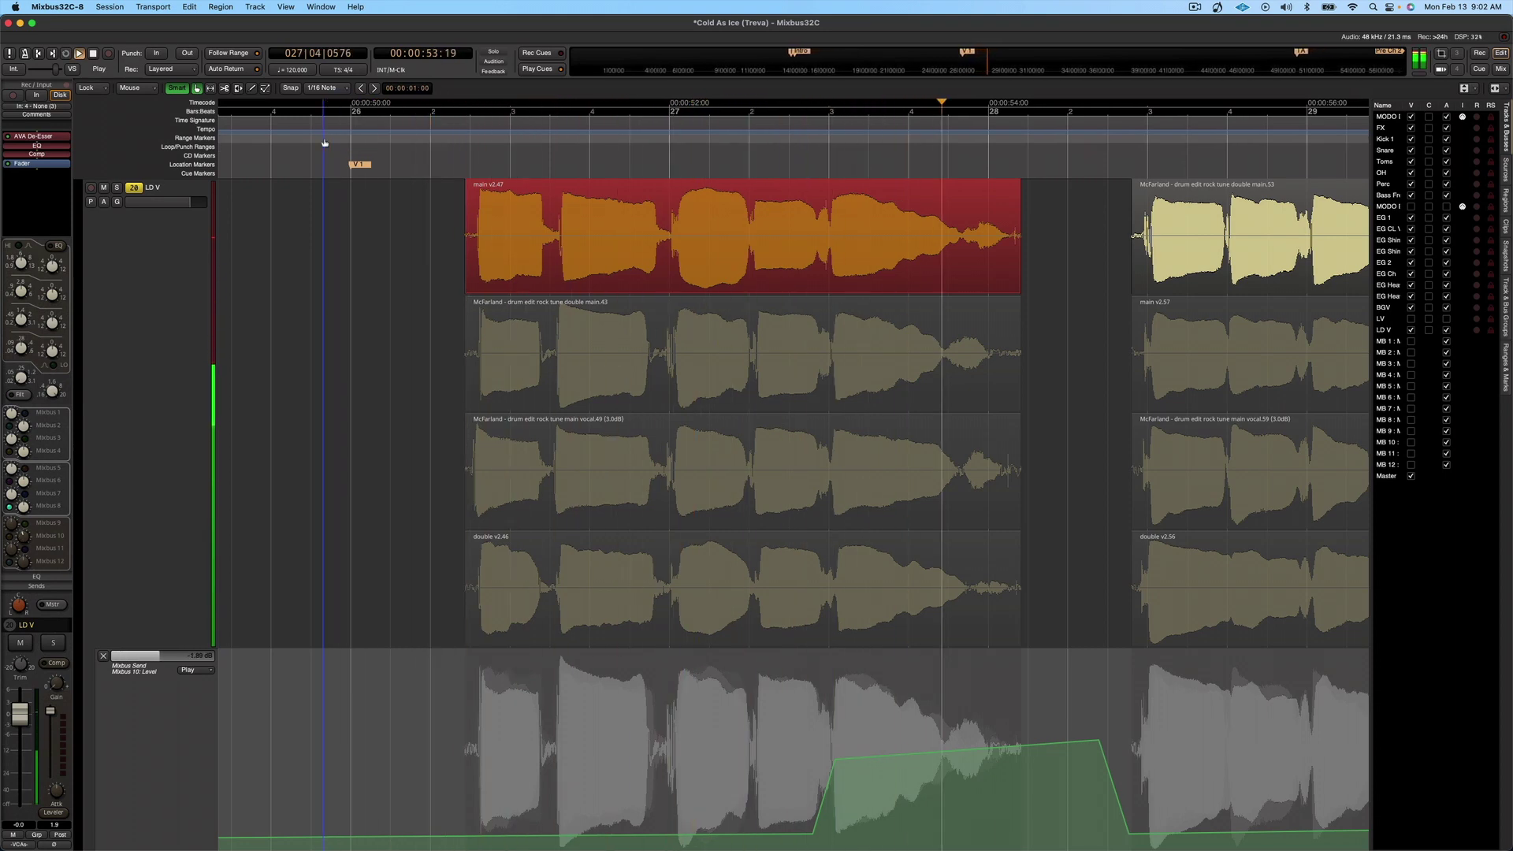
pyautogui.press('space')
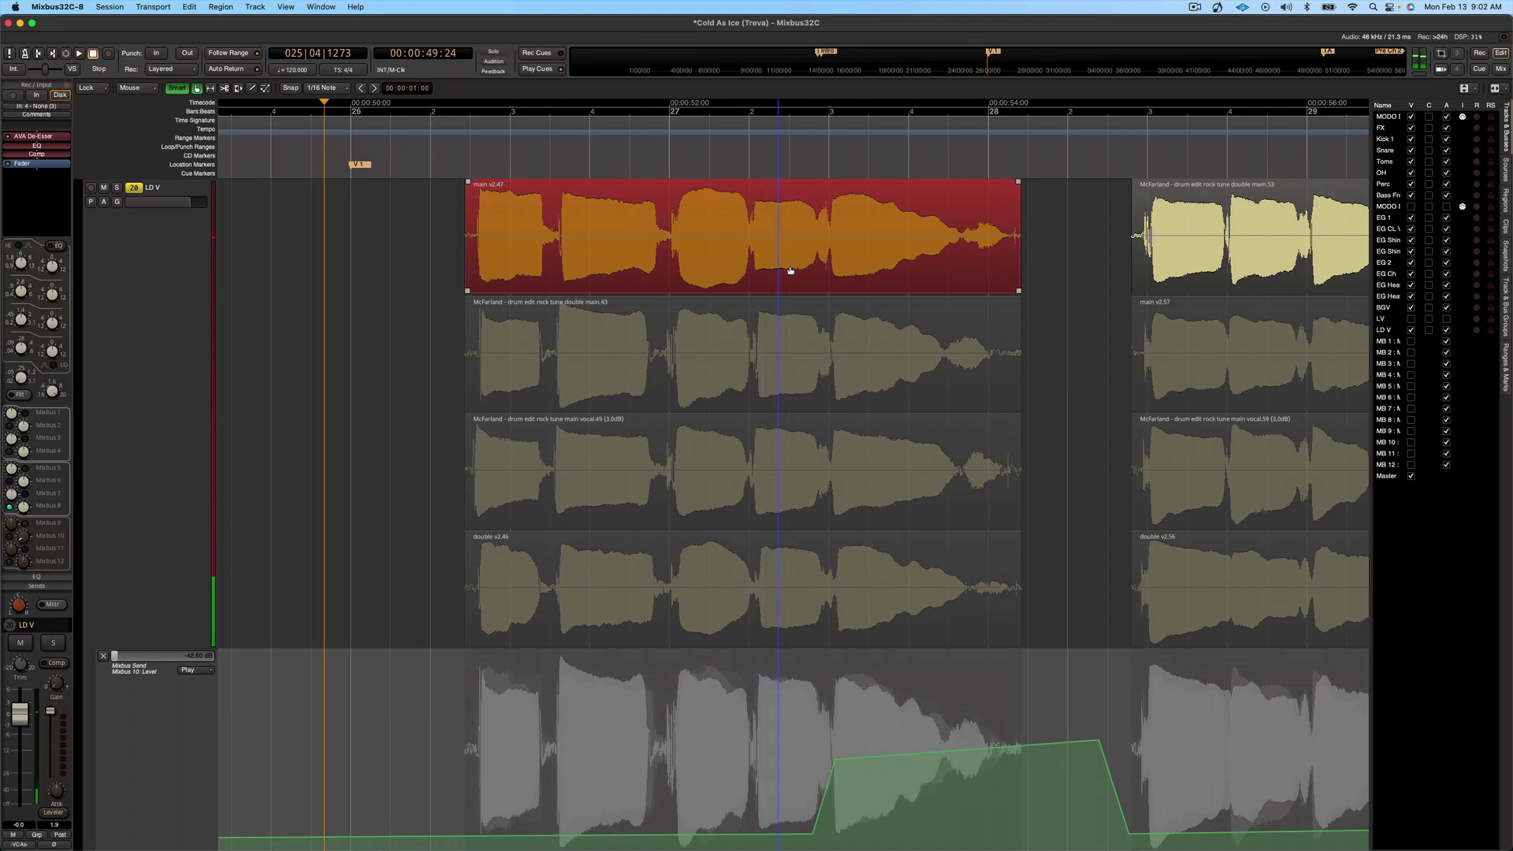
# Scroll to the 00:54:26 phrase and play its top take, double main.53, from its start.
pyautogui.hscroll(5, 794, 273)
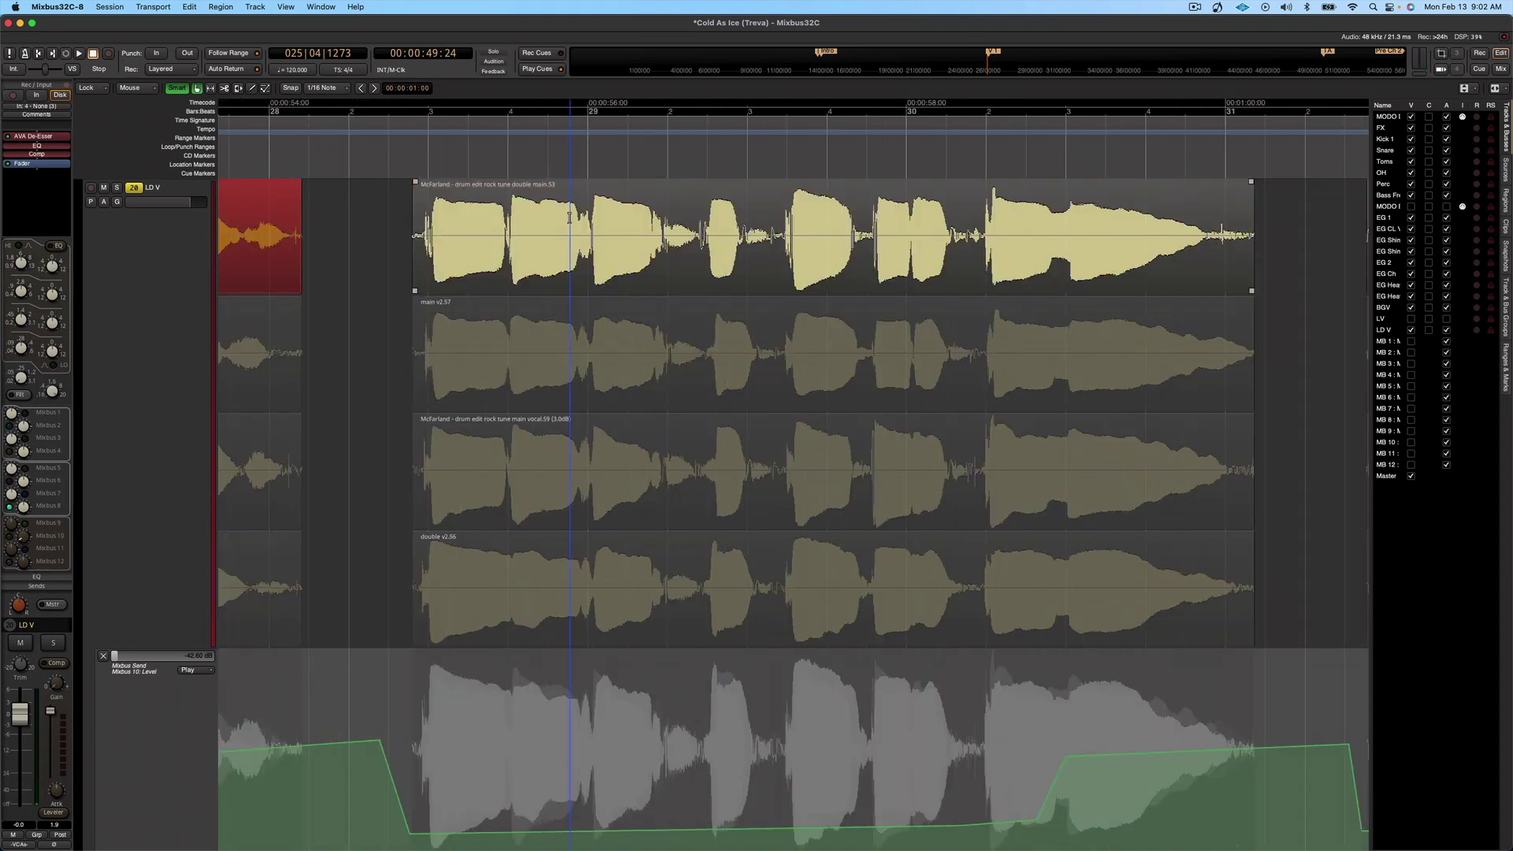
pyautogui.click(463, 255)
pyautogui.press('p')
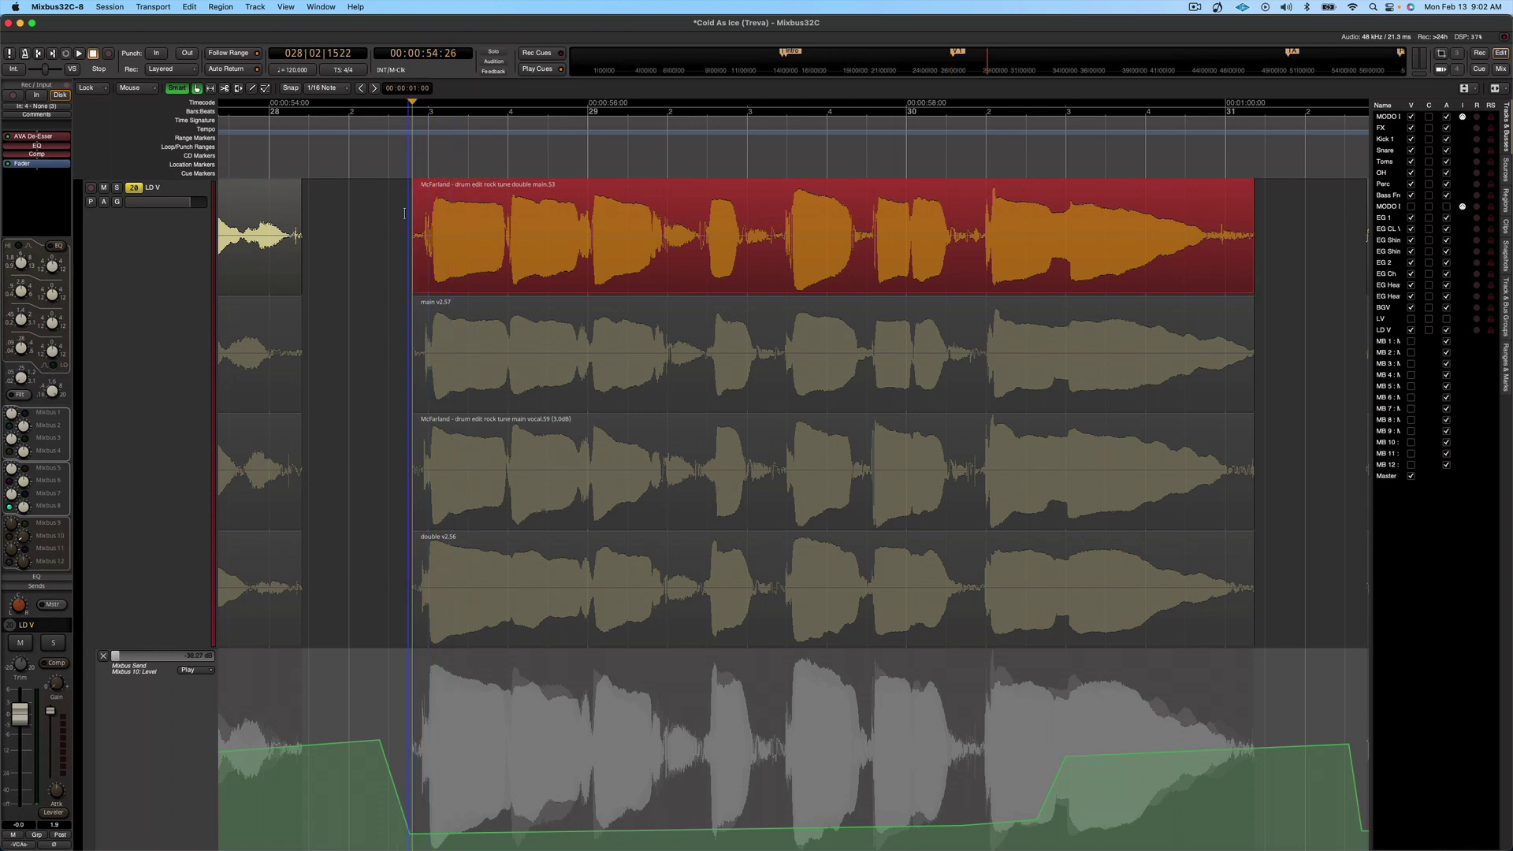
pyautogui.press('space')
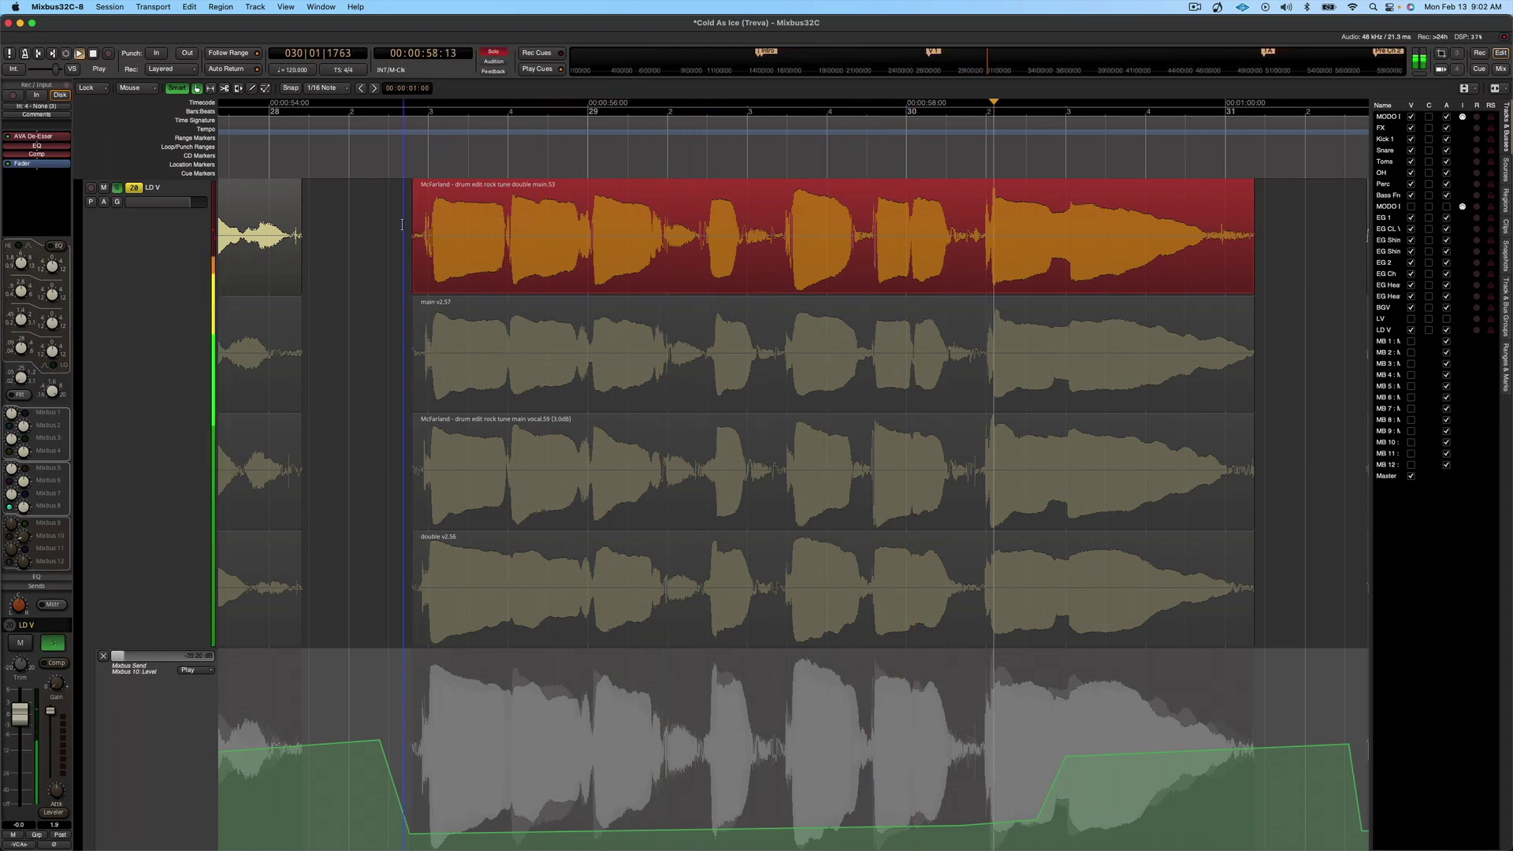
pyautogui.press('space')
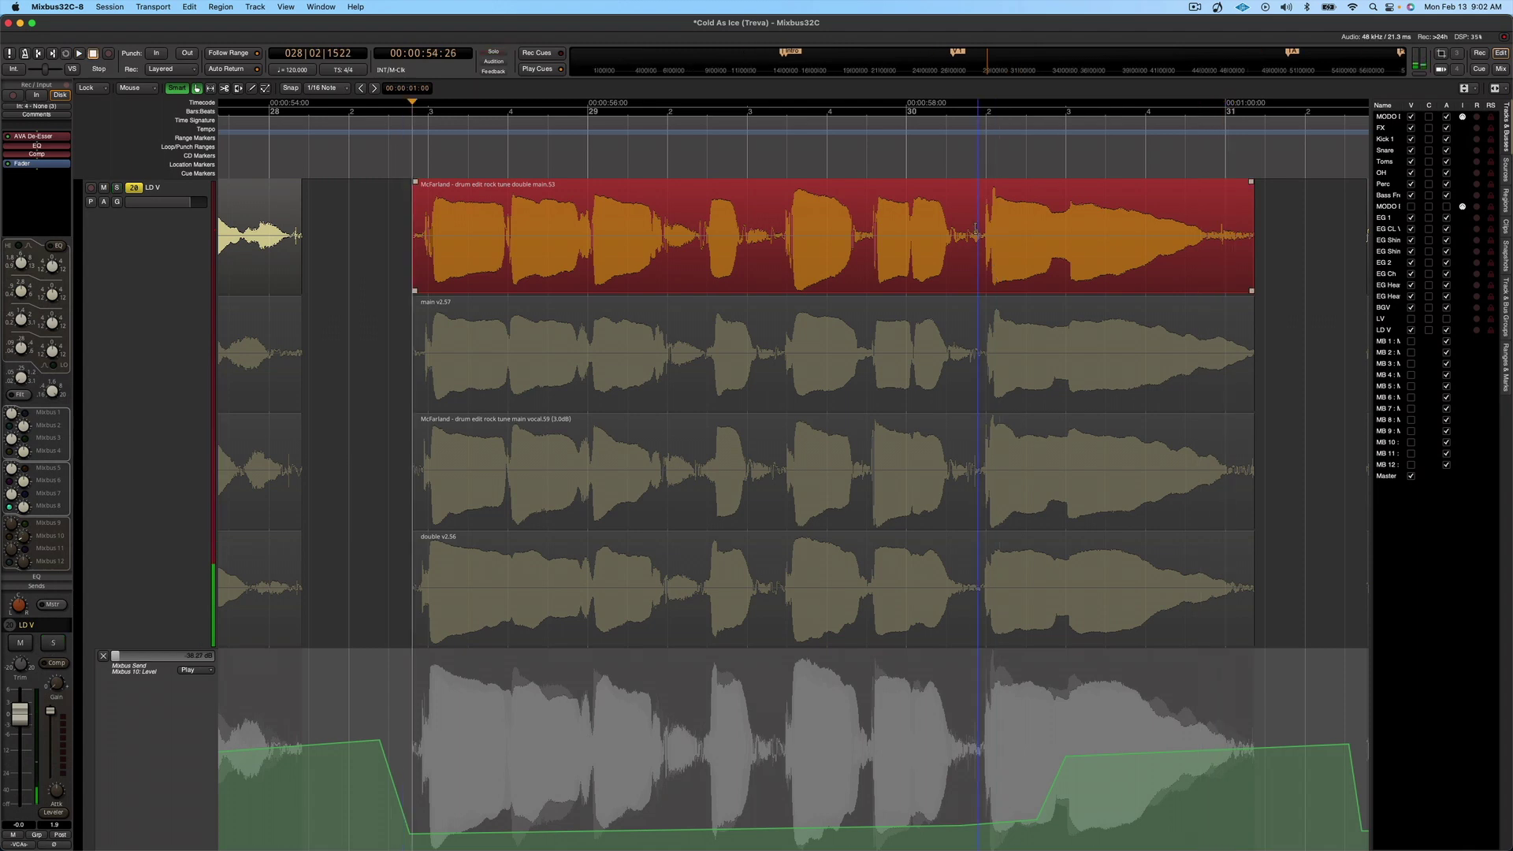
# Split all four takes at the final long note near 00:58:11, then select main v2.57.
pyautogui.moveTo(968, 230); pyautogui.dragTo(1258, 457)
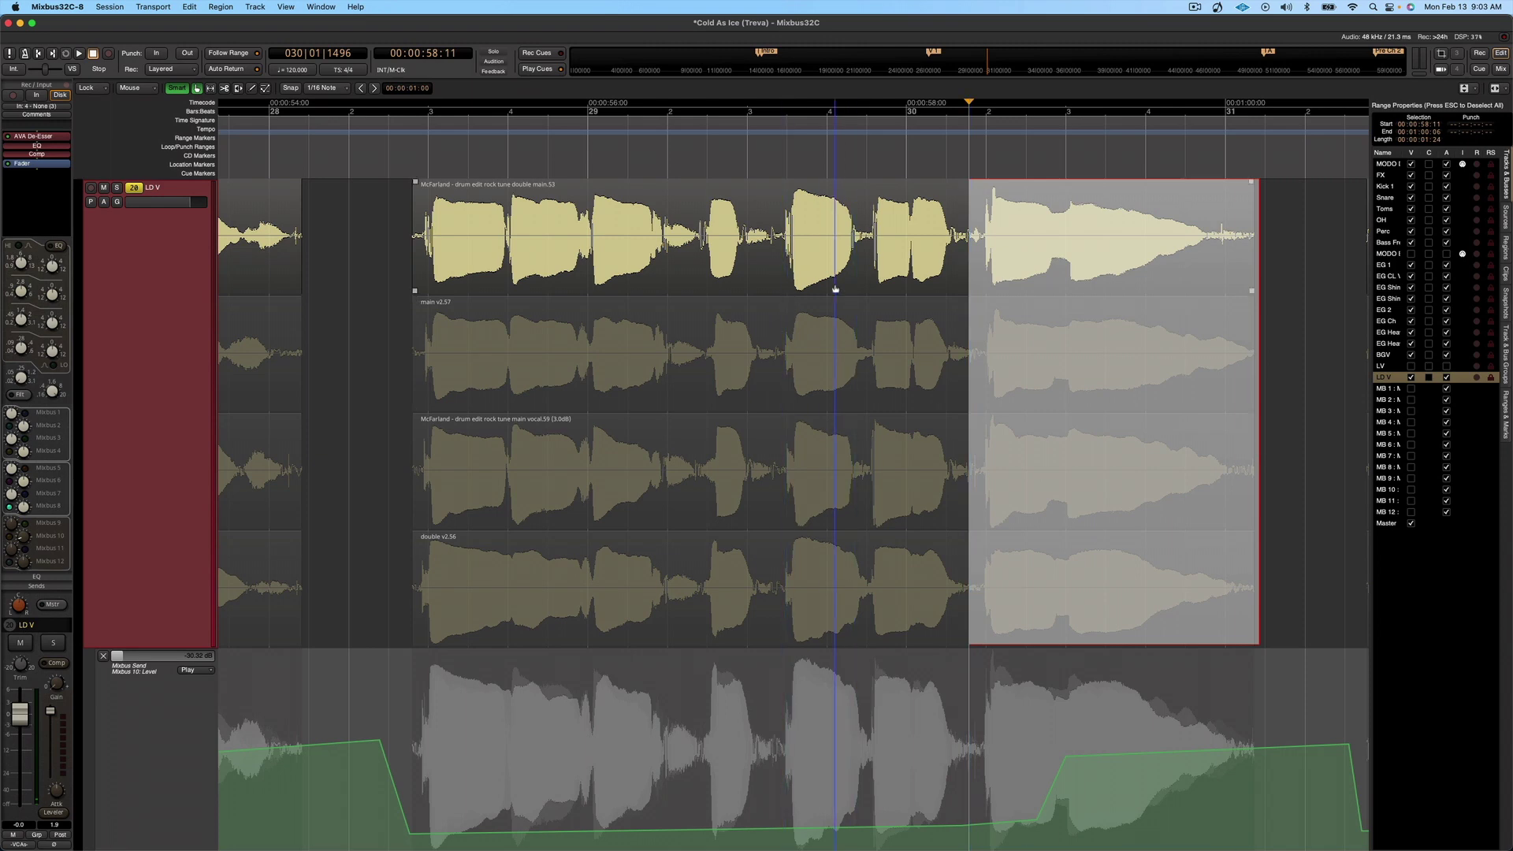
pyautogui.press('s')
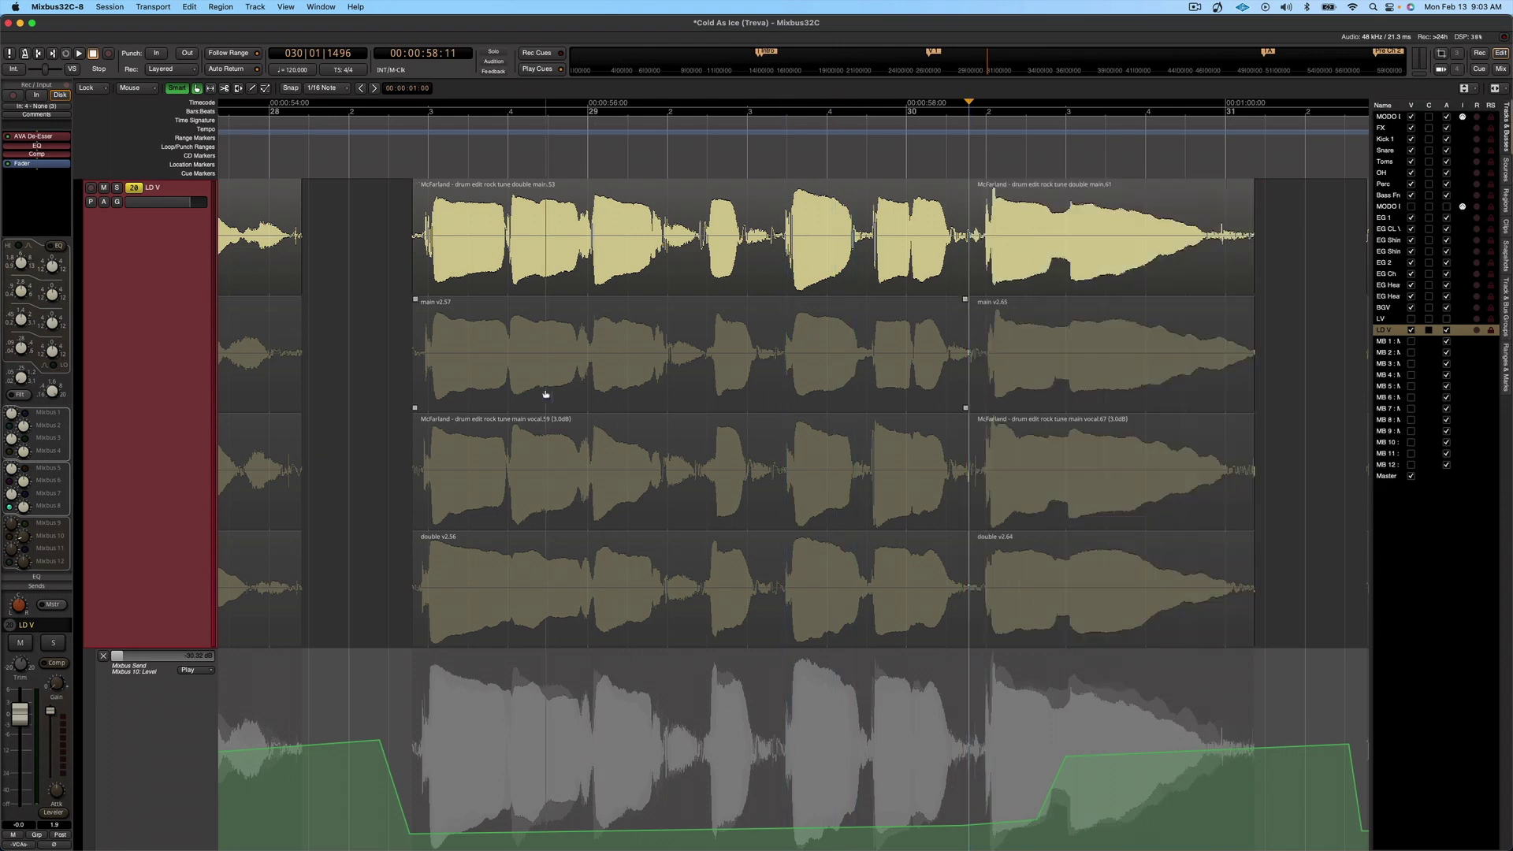
pyautogui.click(468, 394)
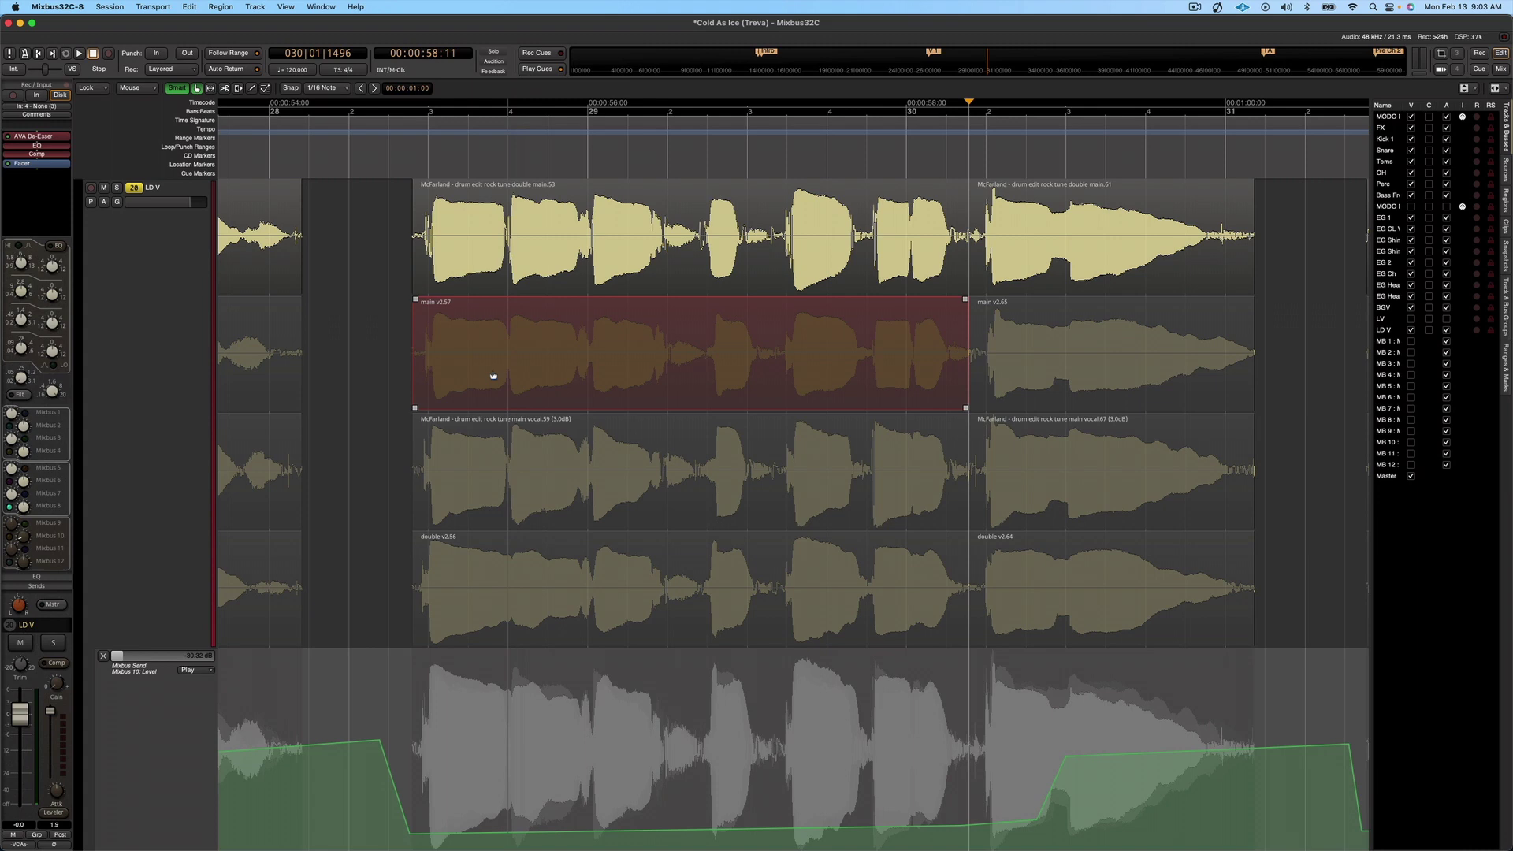
# Audition the main v2.57, main vocal.59 and double v2.56 takes of the 00:54 phrase.
pyautogui.press('h')
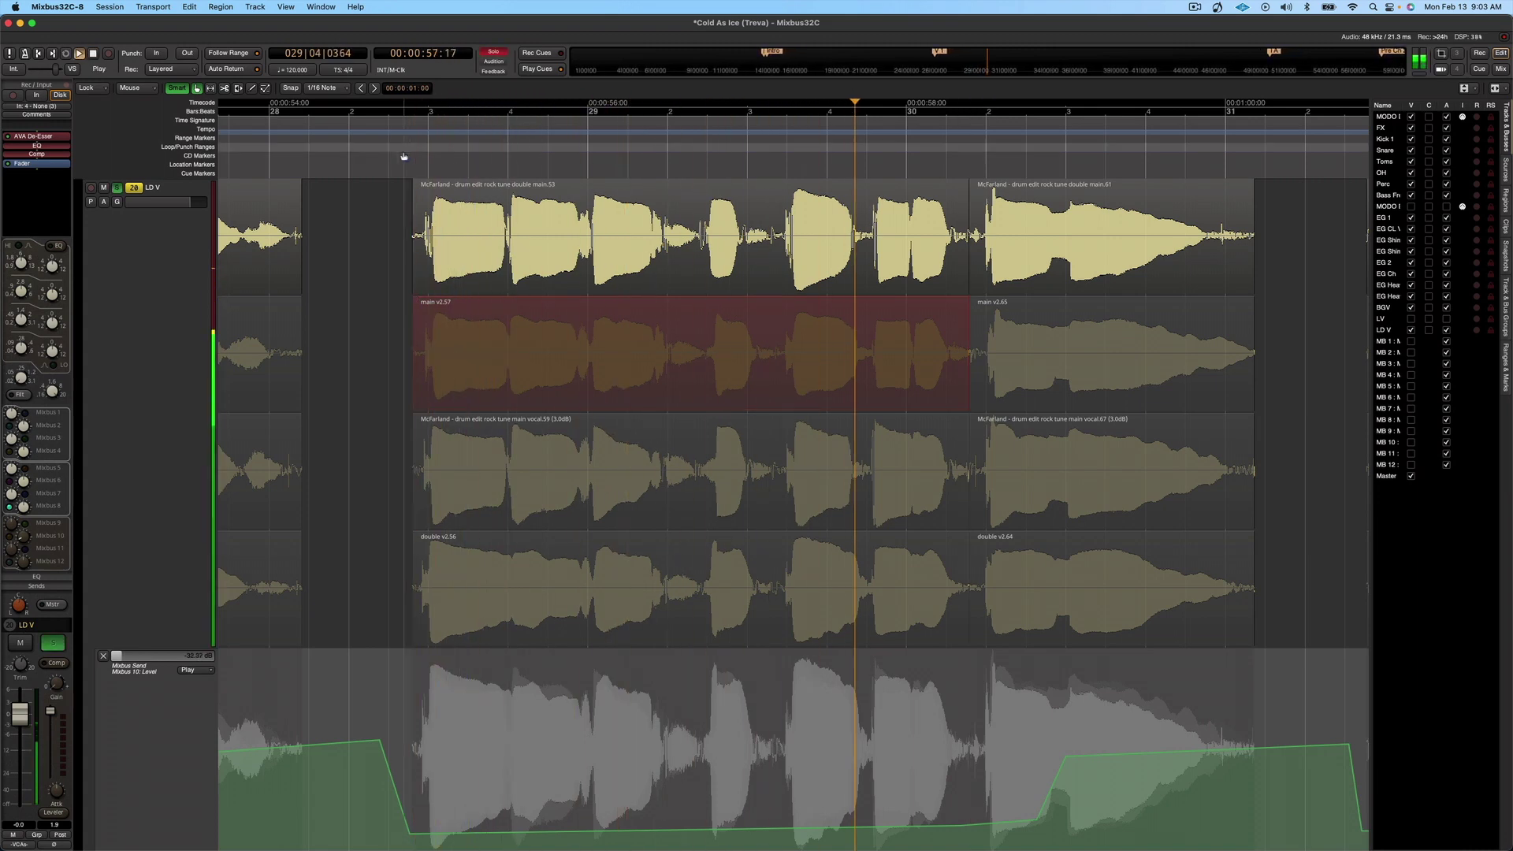
pyautogui.click(456, 506)
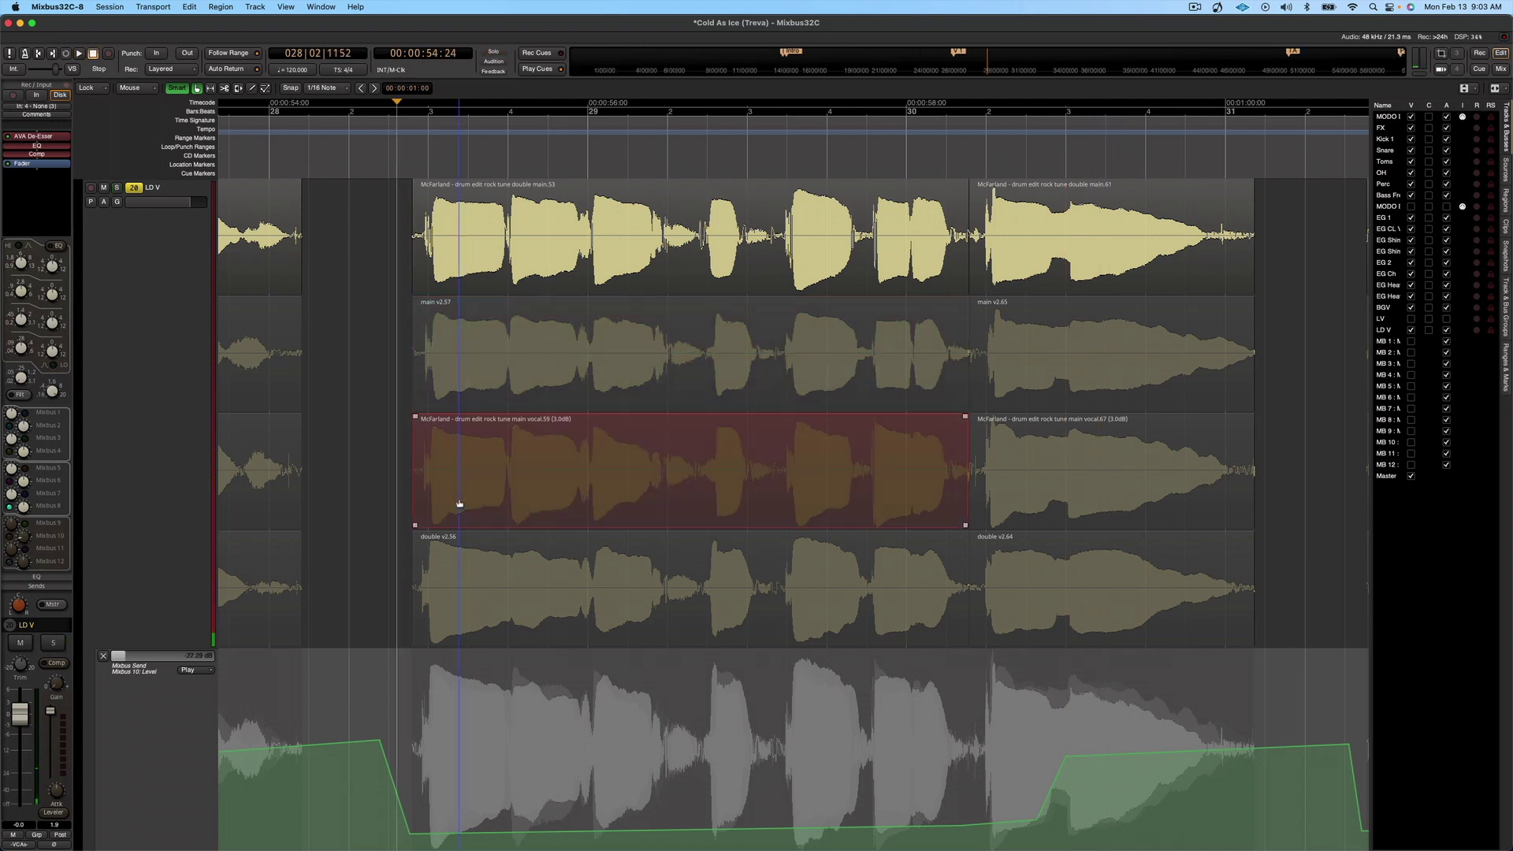
pyautogui.press('h')
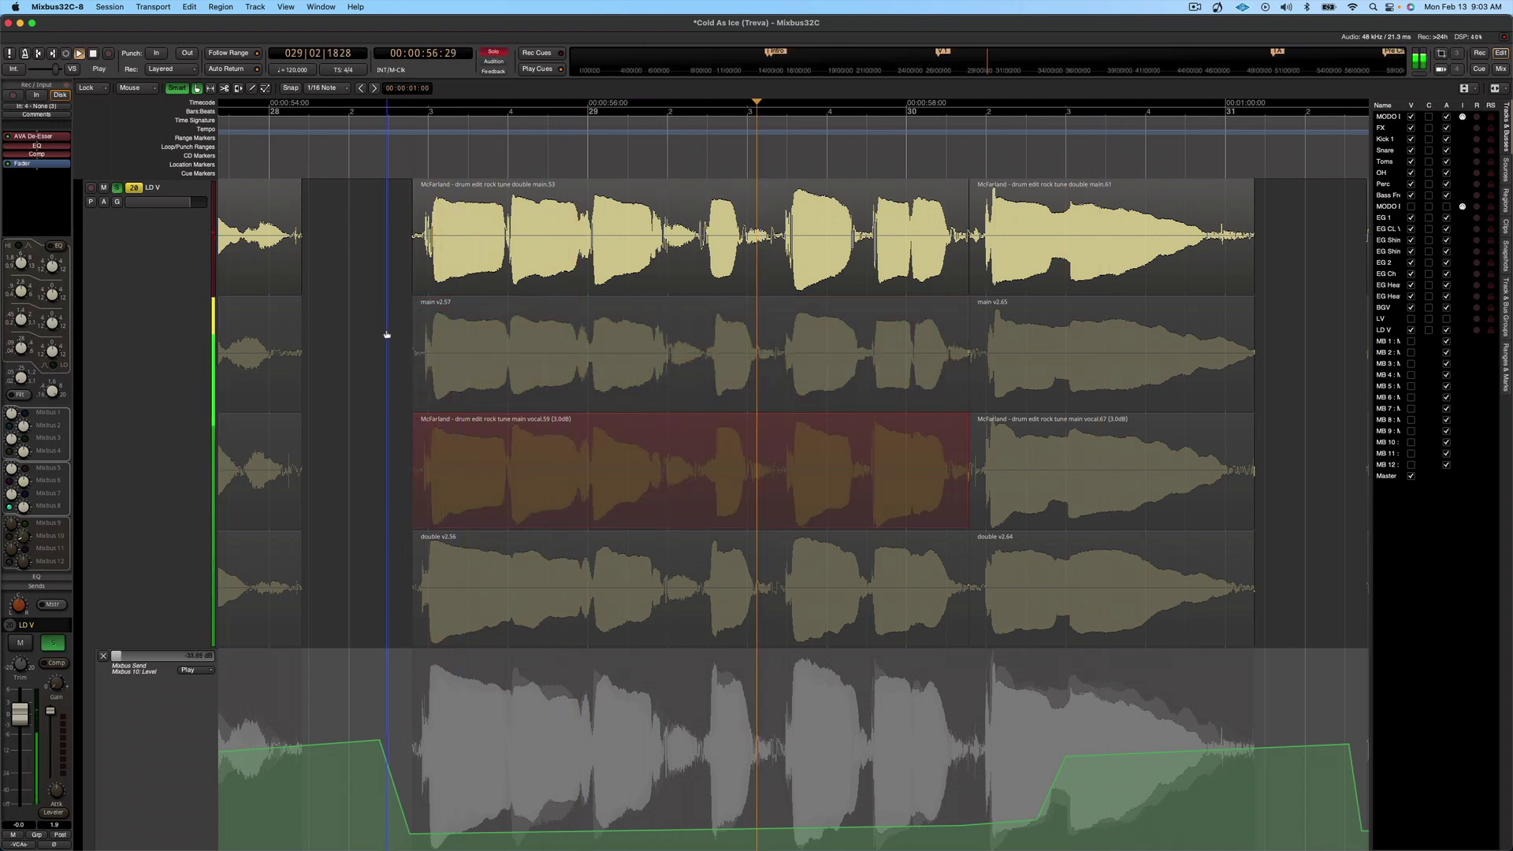
pyautogui.press('space')
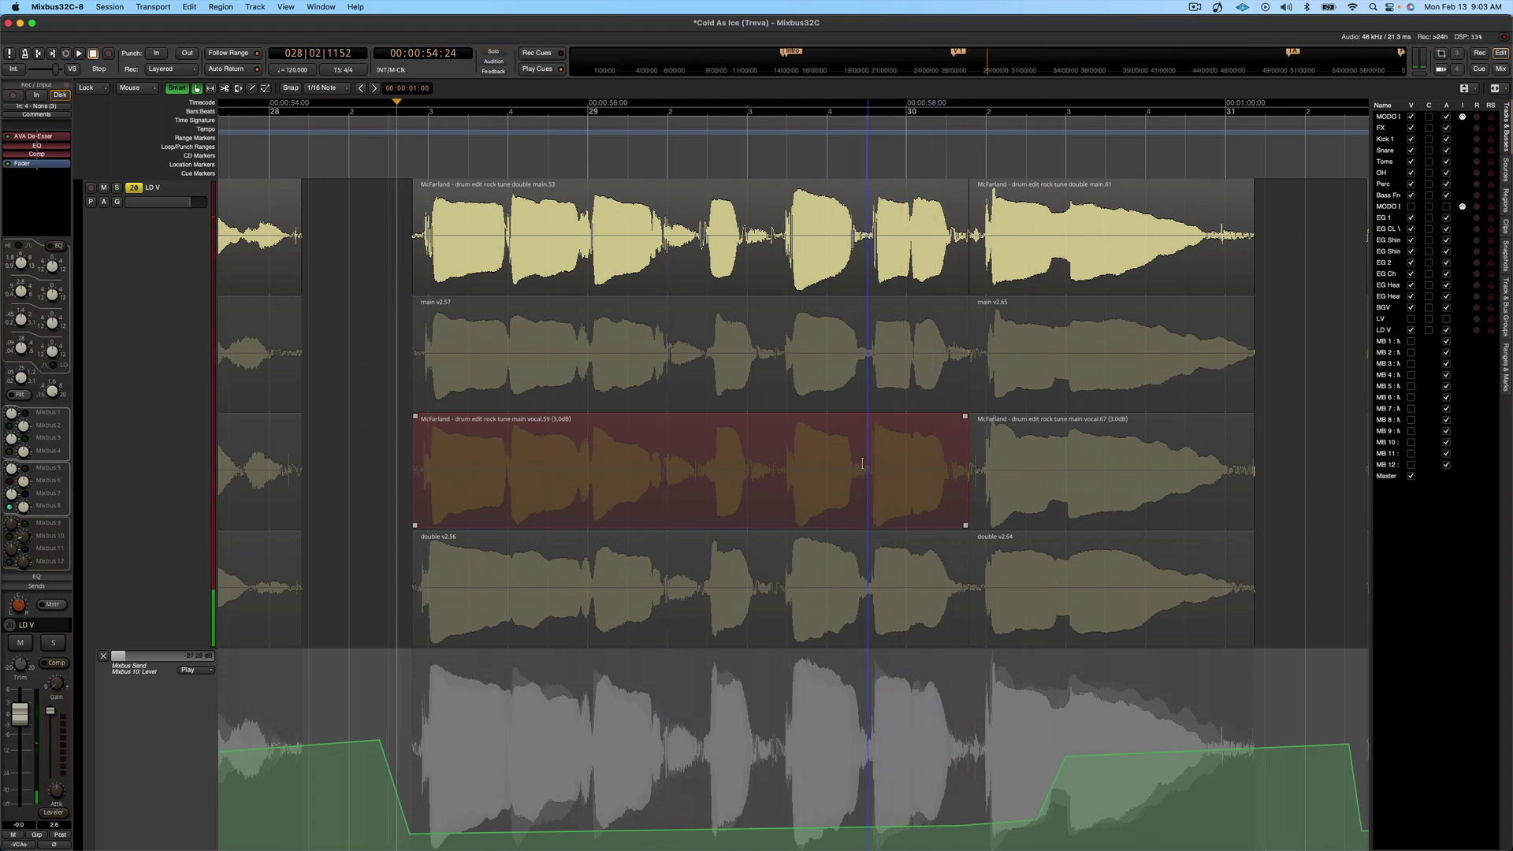
pyautogui.click(664, 562)
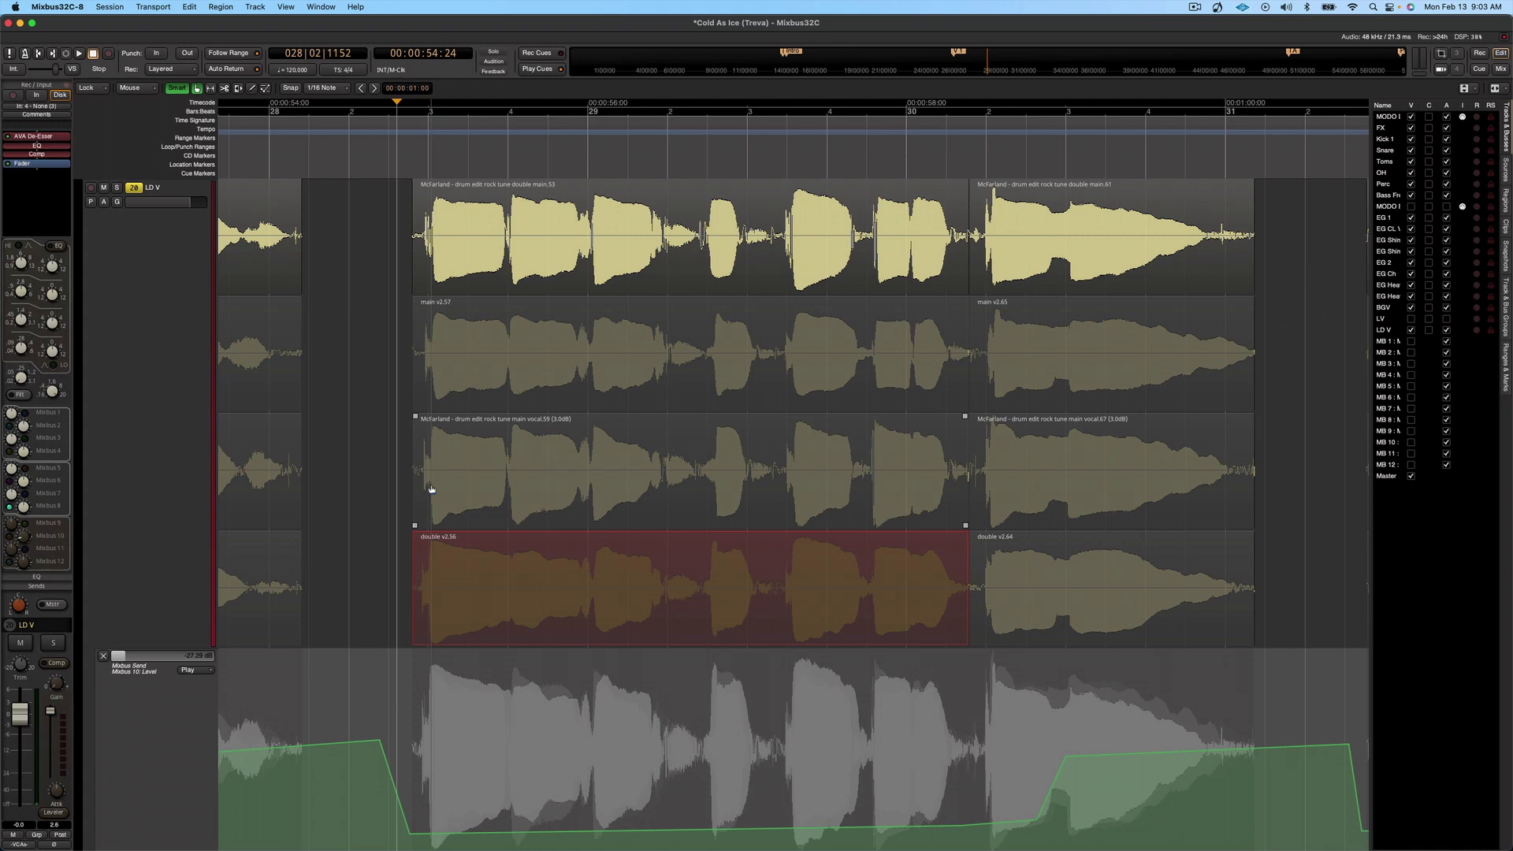
pyautogui.press('space')
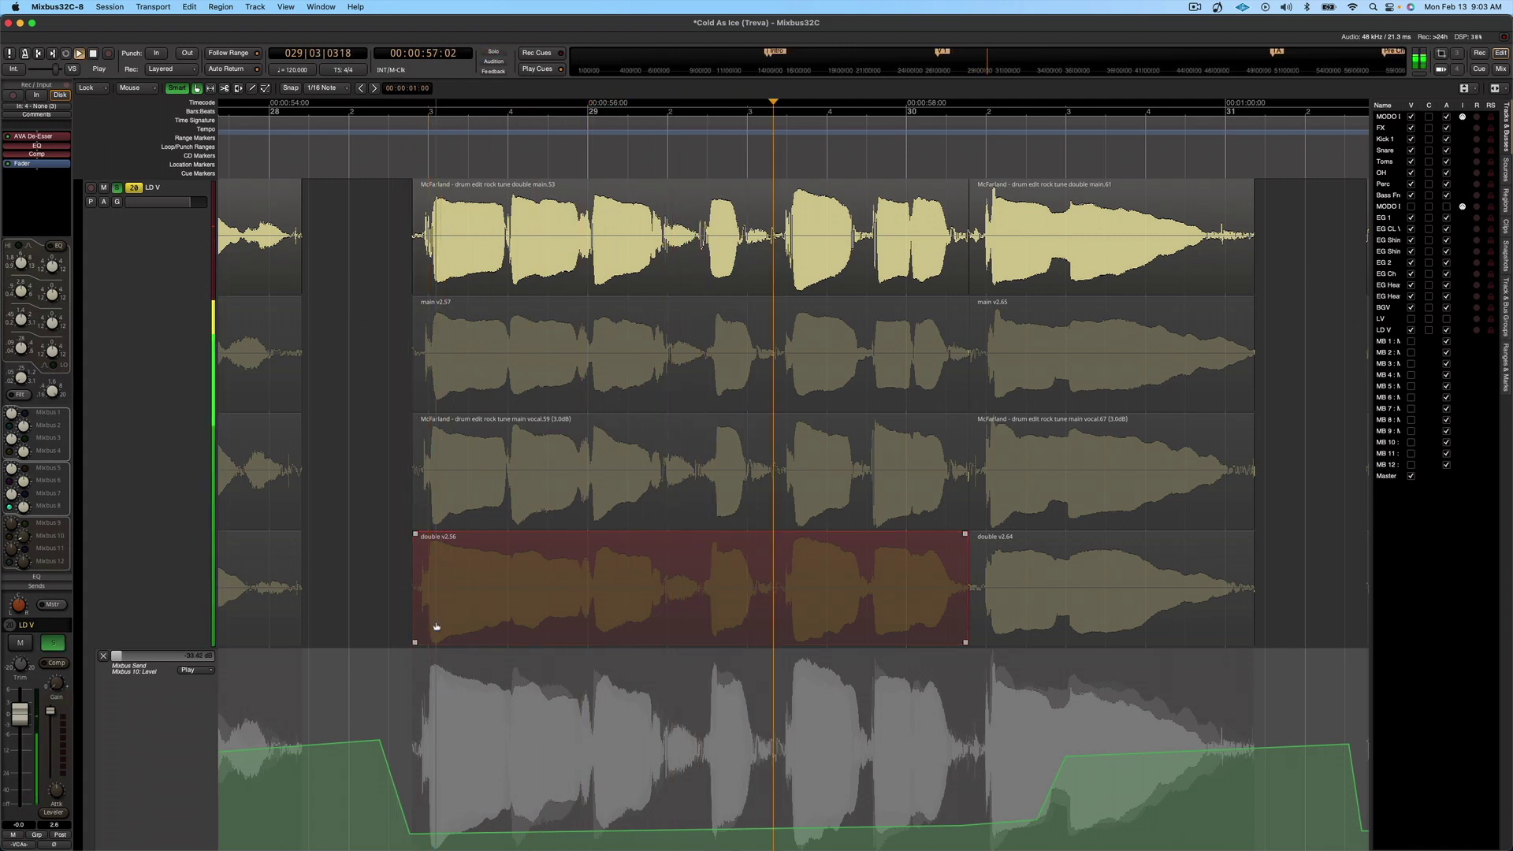
pyautogui.press('space')
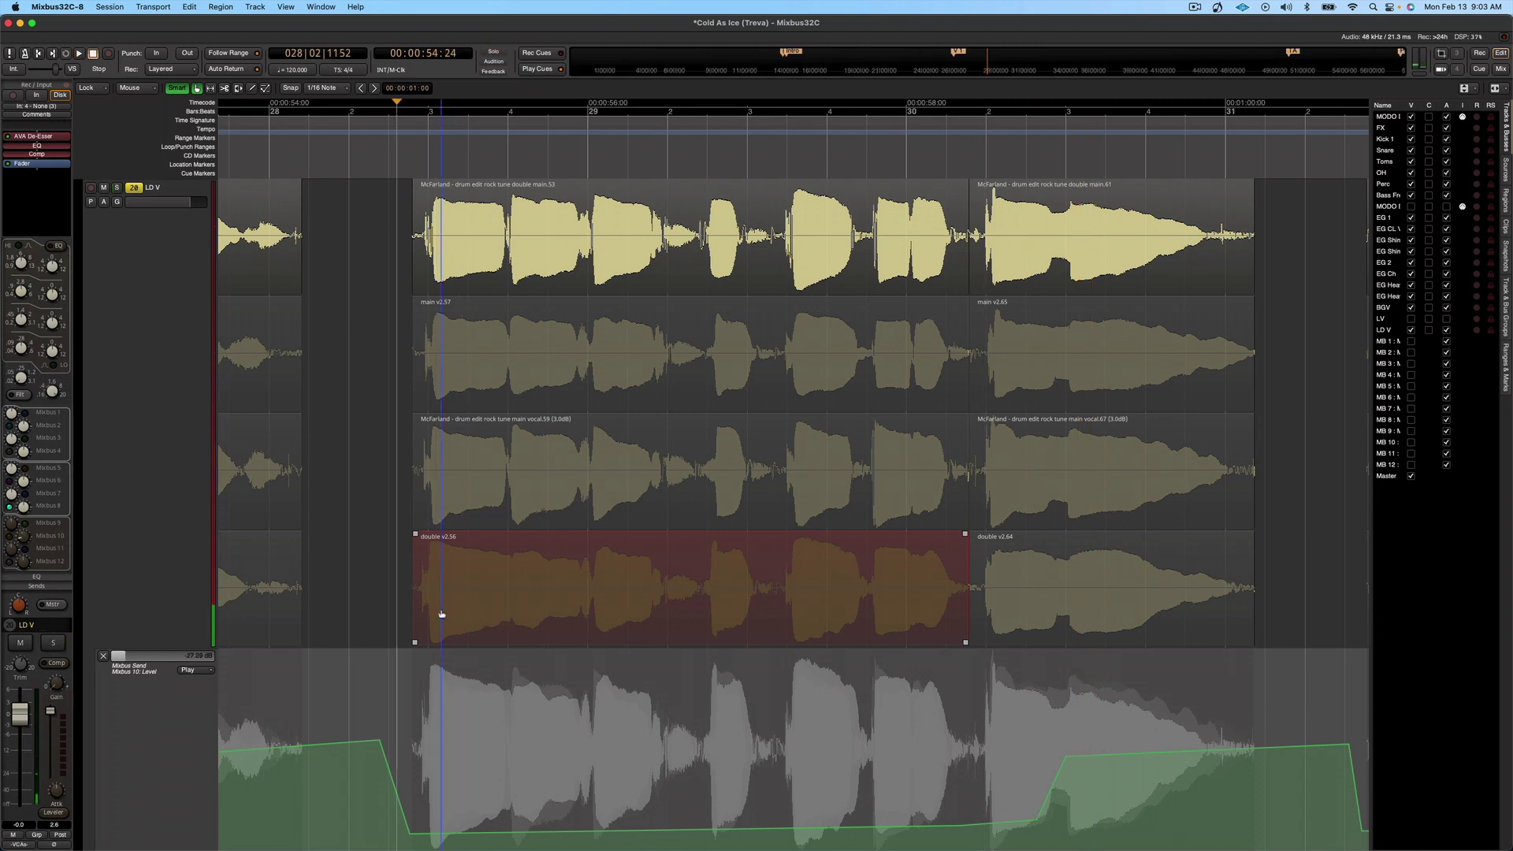
# Raise double v2.56 to the top layer and play the phrase back from just before it.
pyautogui.hotkey('ctrl', 'Up')
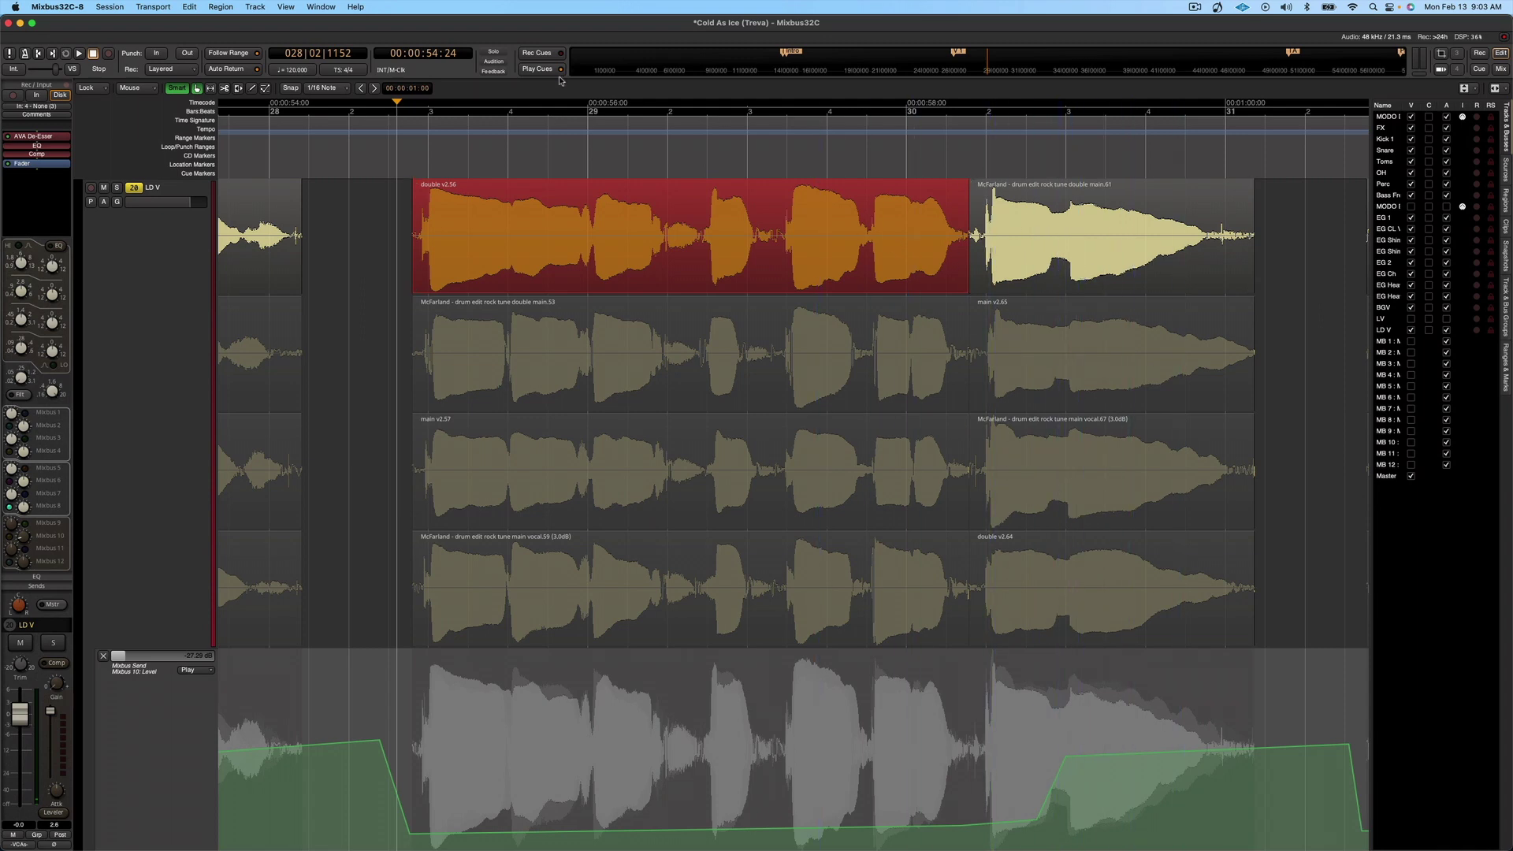
pyautogui.click(397, 142)
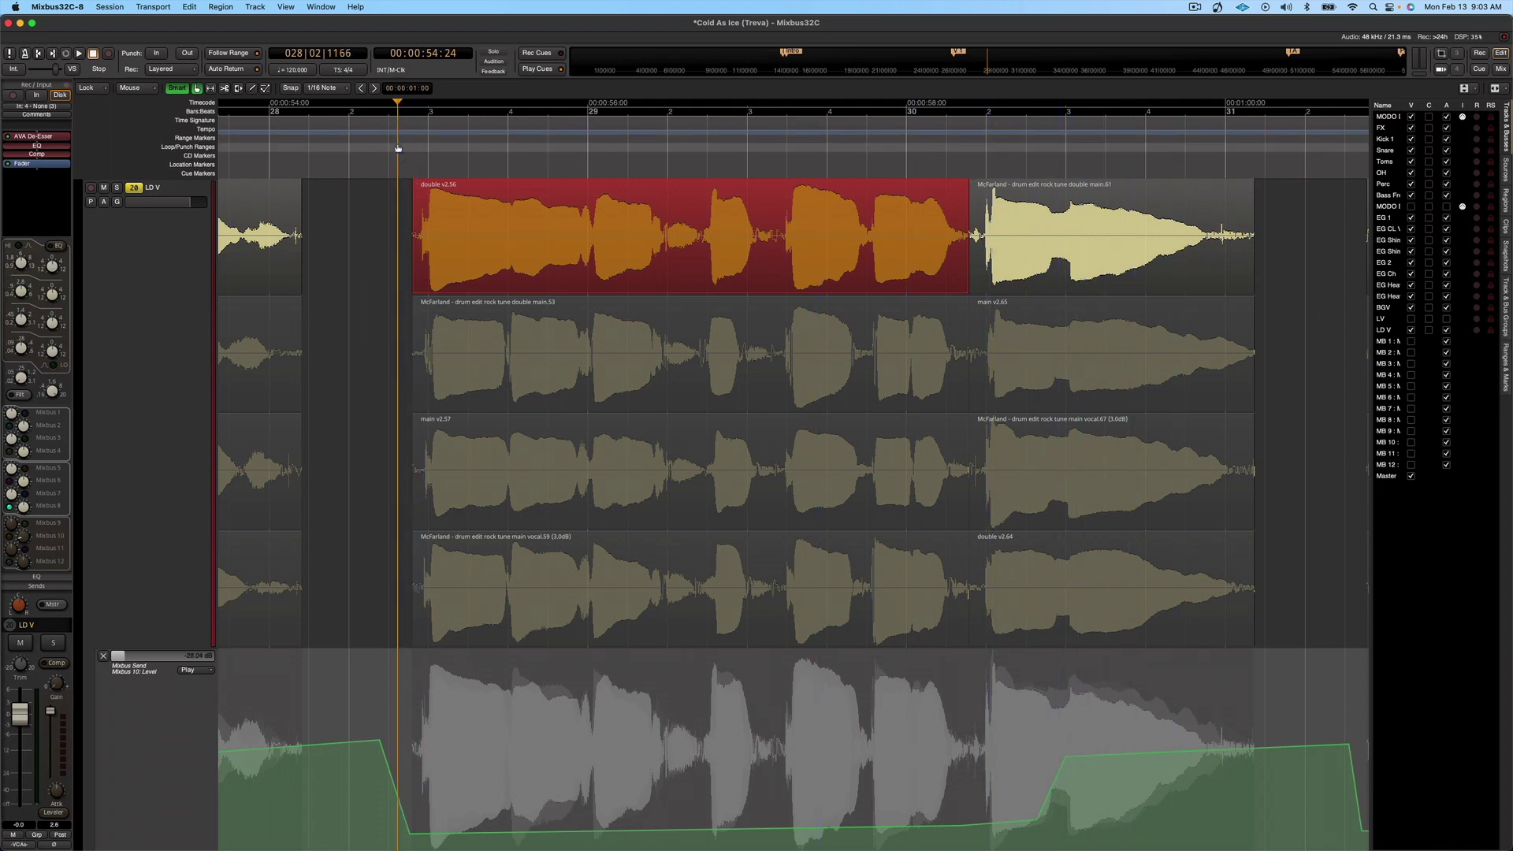
pyautogui.click(331, 137)
pyautogui.press('space')
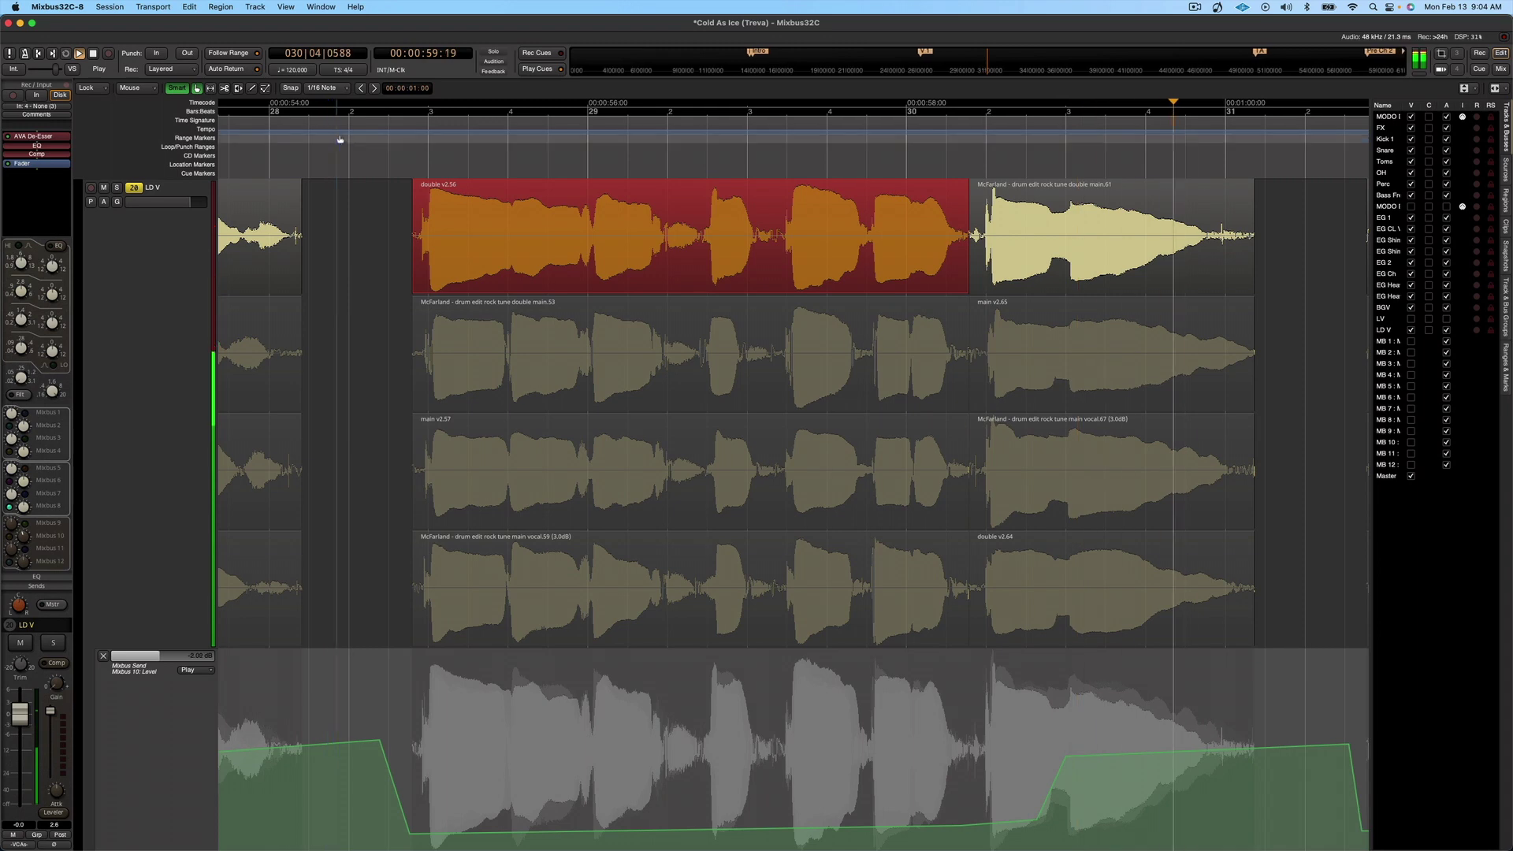
pyautogui.press('space')
# Audition the top take of the bar-31 LD V phrase soloed from the phrase start.
pyautogui.hscroll(5, 410, 208)
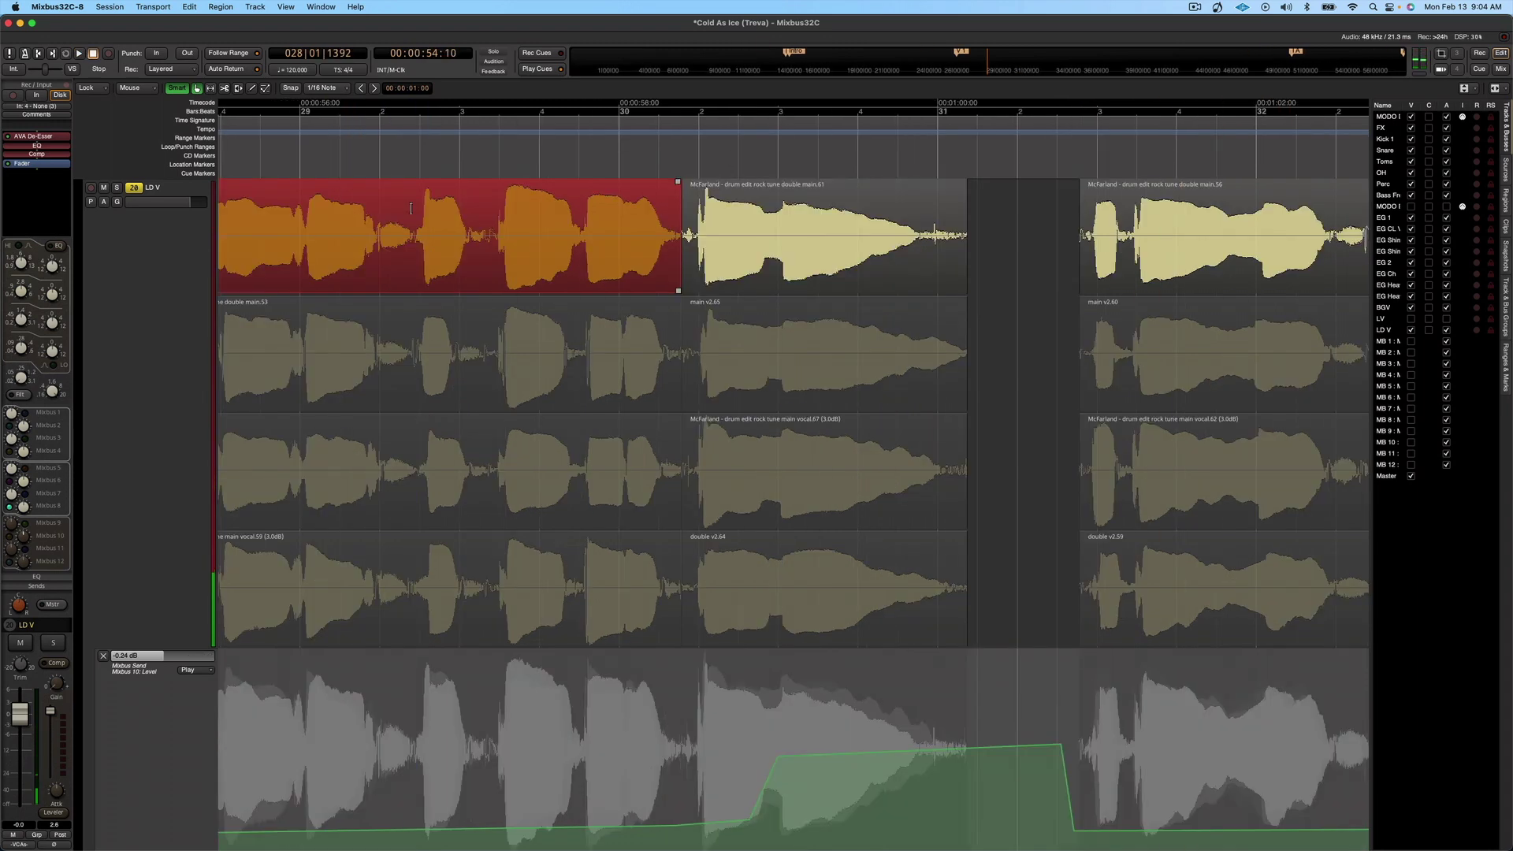
pyautogui.hscroll(12, 410, 208)
pyautogui.click(383, 213)
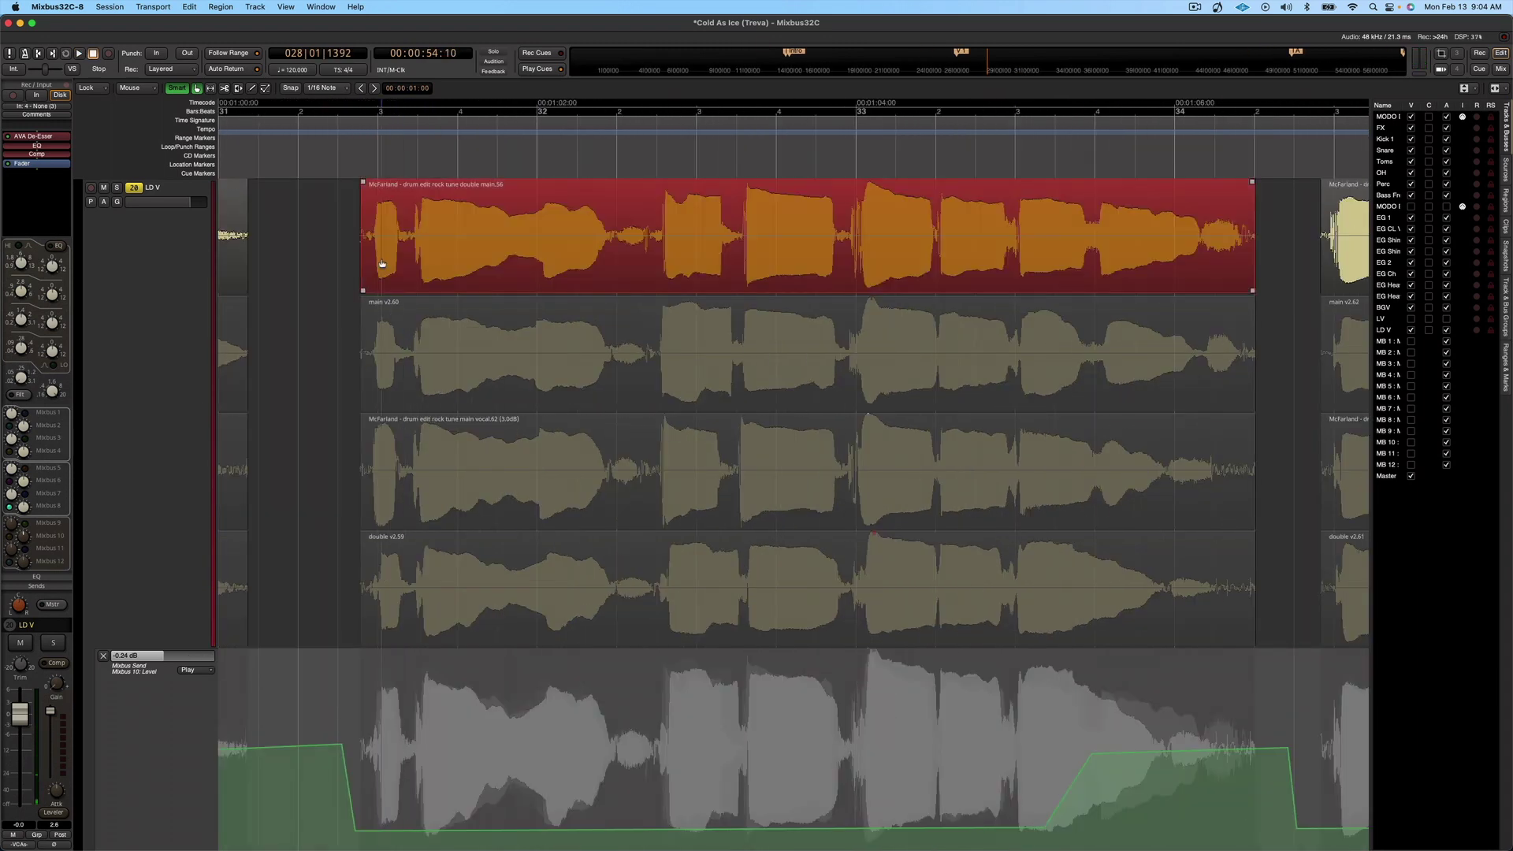
pyautogui.click(349, 150)
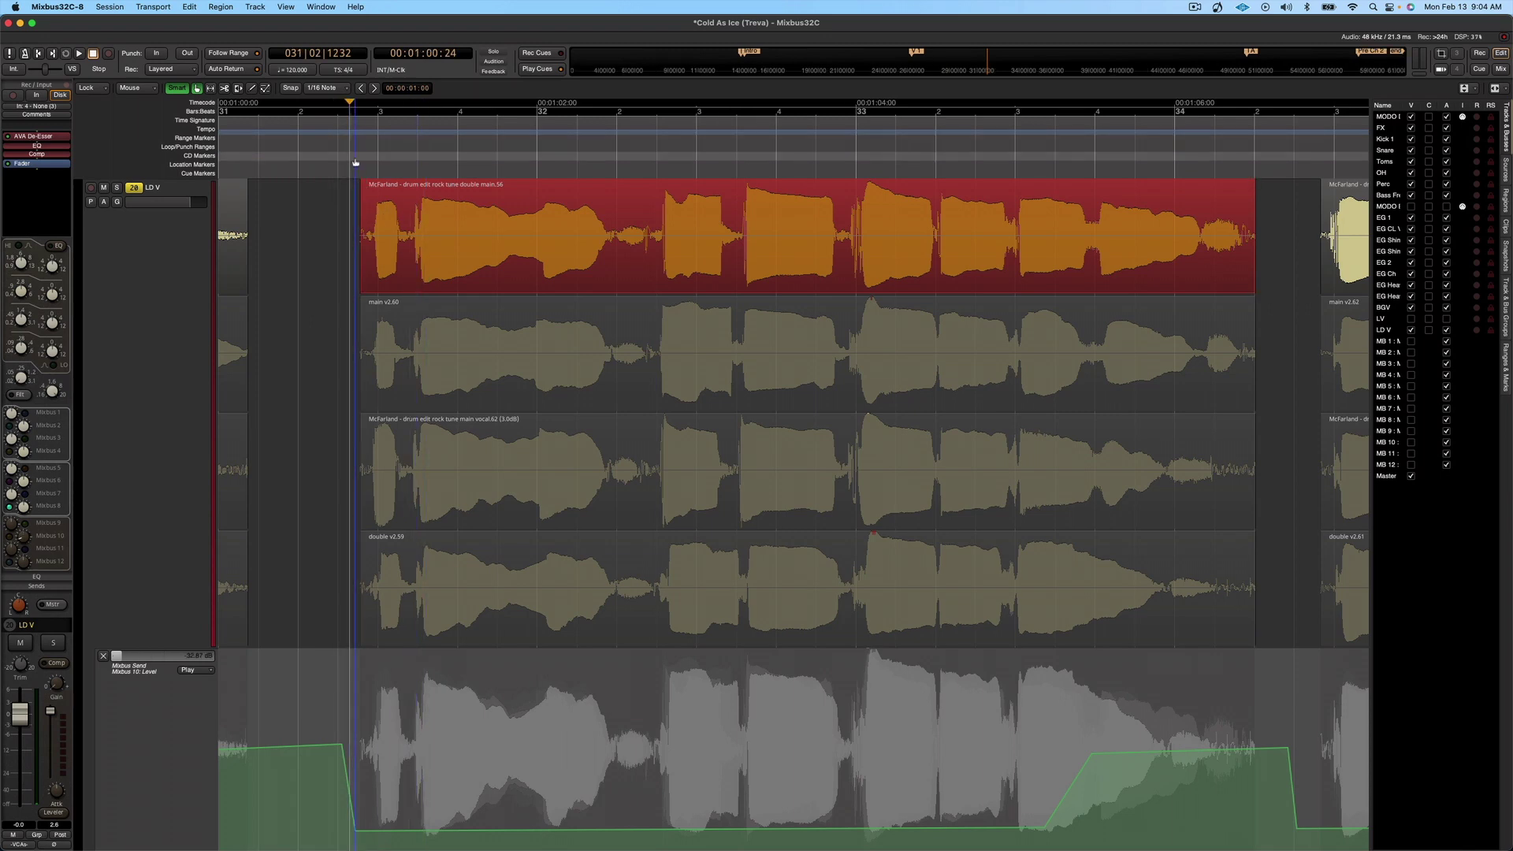
pyautogui.press('space')
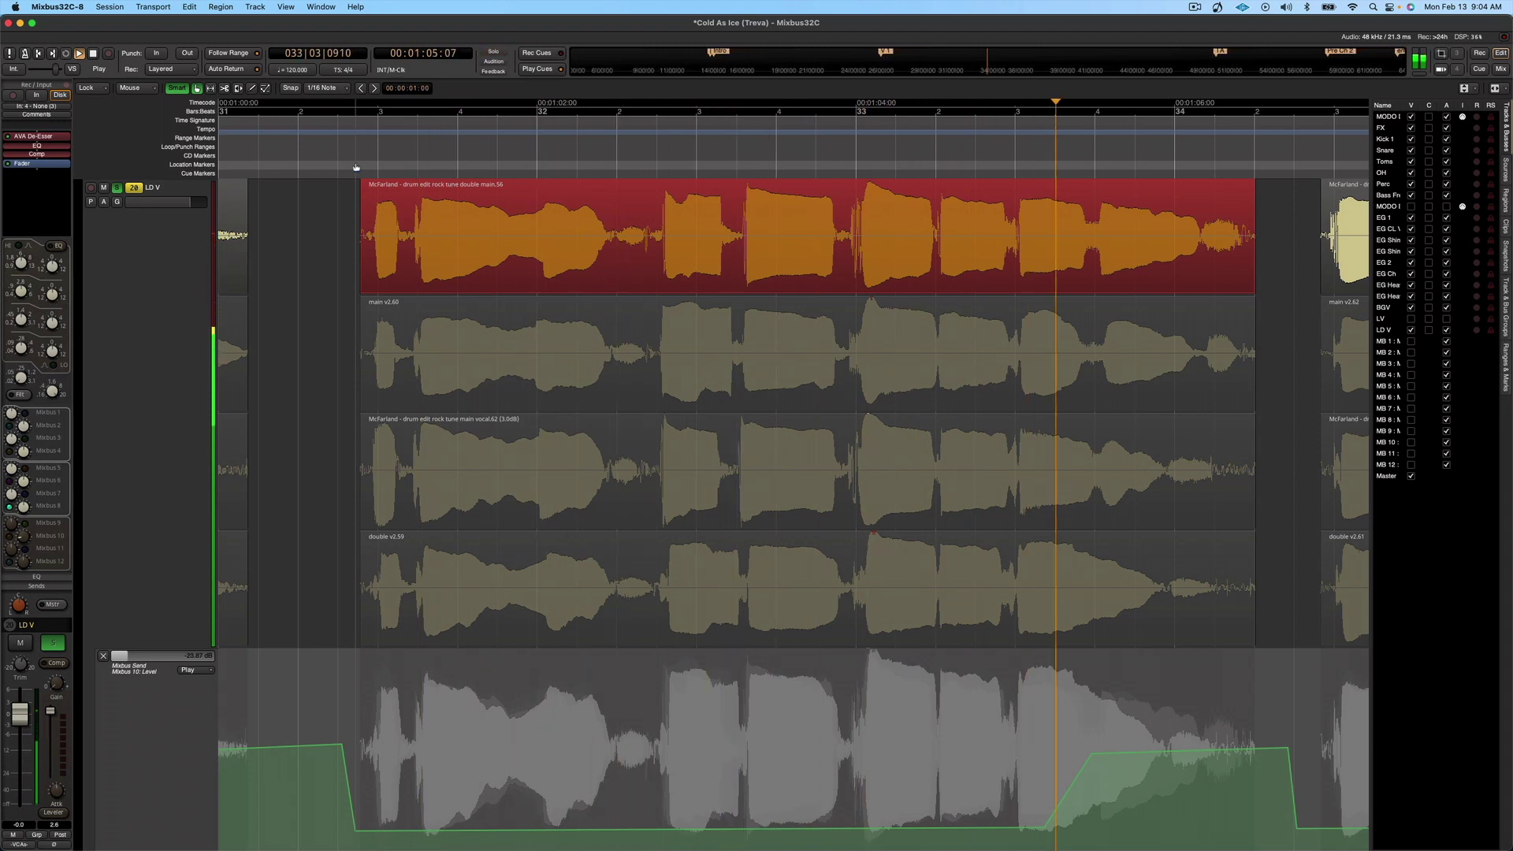
pyautogui.press('space')
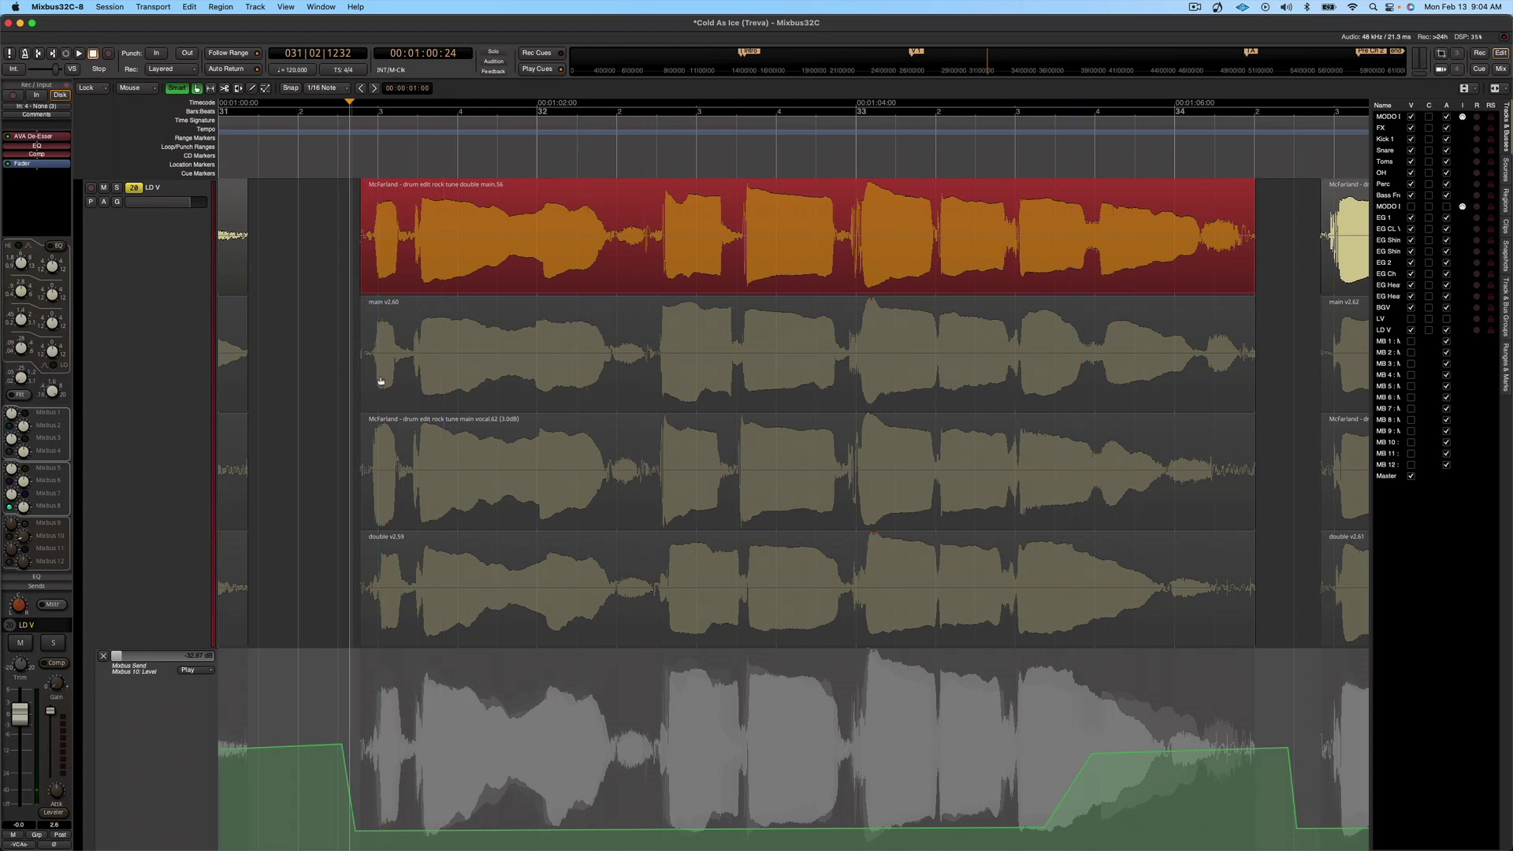
# Audition the main v2.60 take in lane two soloed.
pyautogui.click(413, 366)
pyautogui.hotkey('ctrl', 's')
pyautogui.press('space')
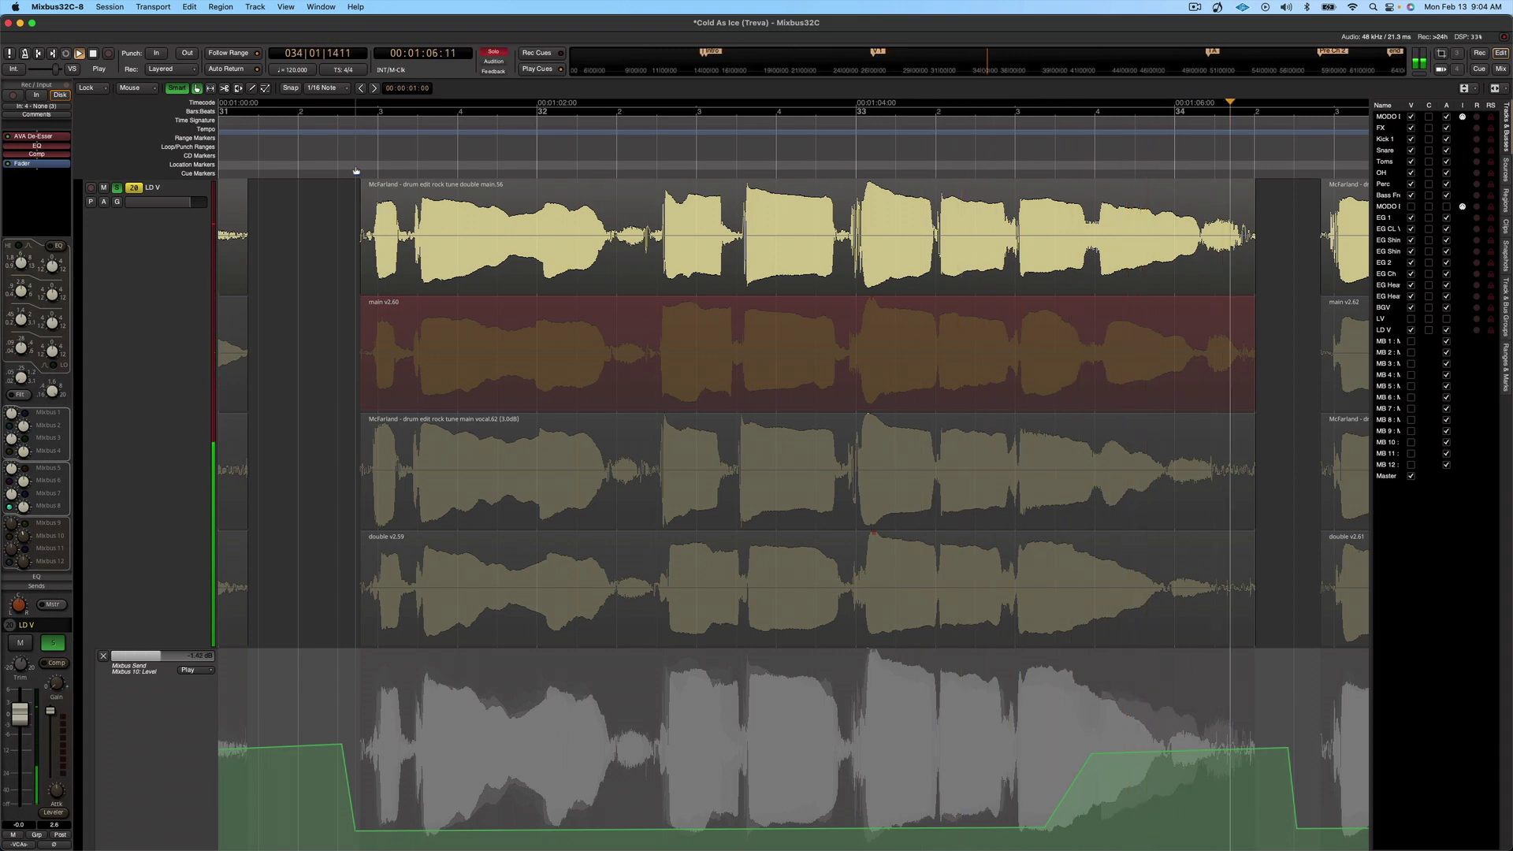
pyautogui.press('space')
pyautogui.click(1094, 368)
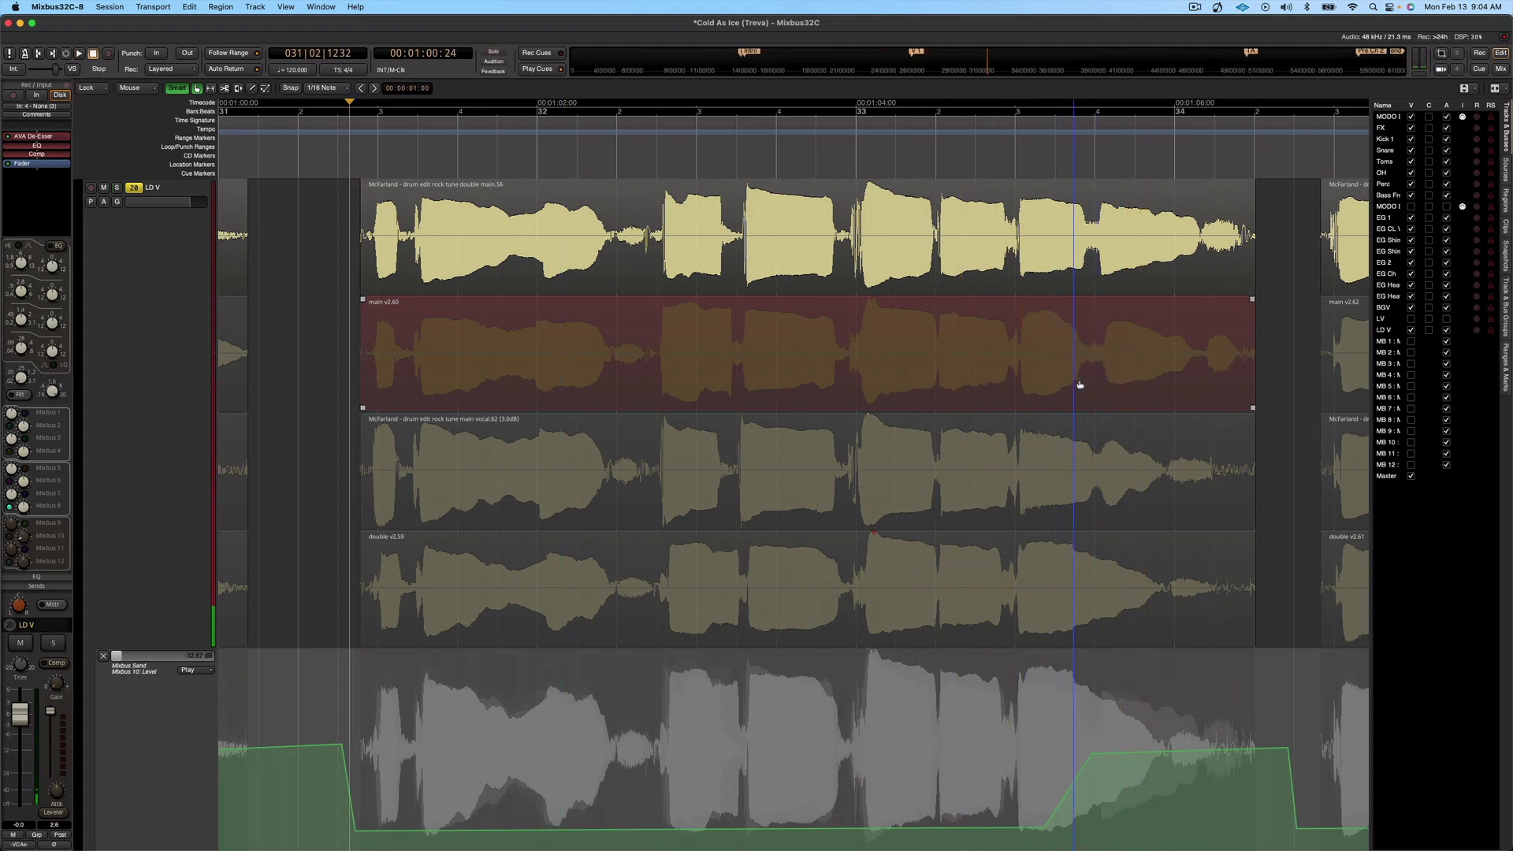
# Audition the third-lane main vocal take soloed.
pyautogui.click(435, 500)
pyautogui.hscroll(-1, 379, 234)
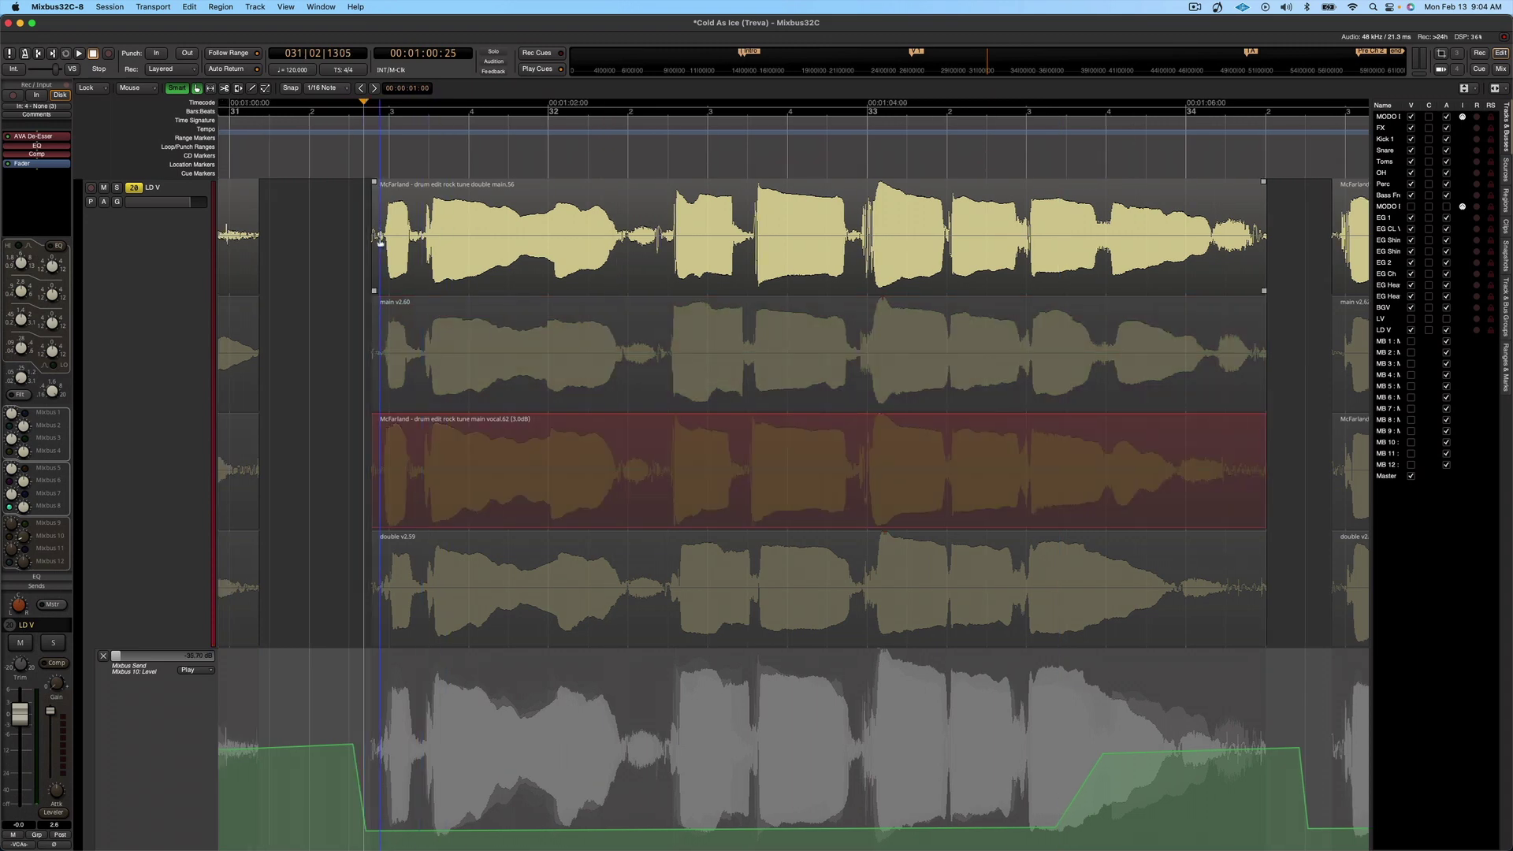
pyautogui.hotkey('alt', 's')
pyautogui.press('space')
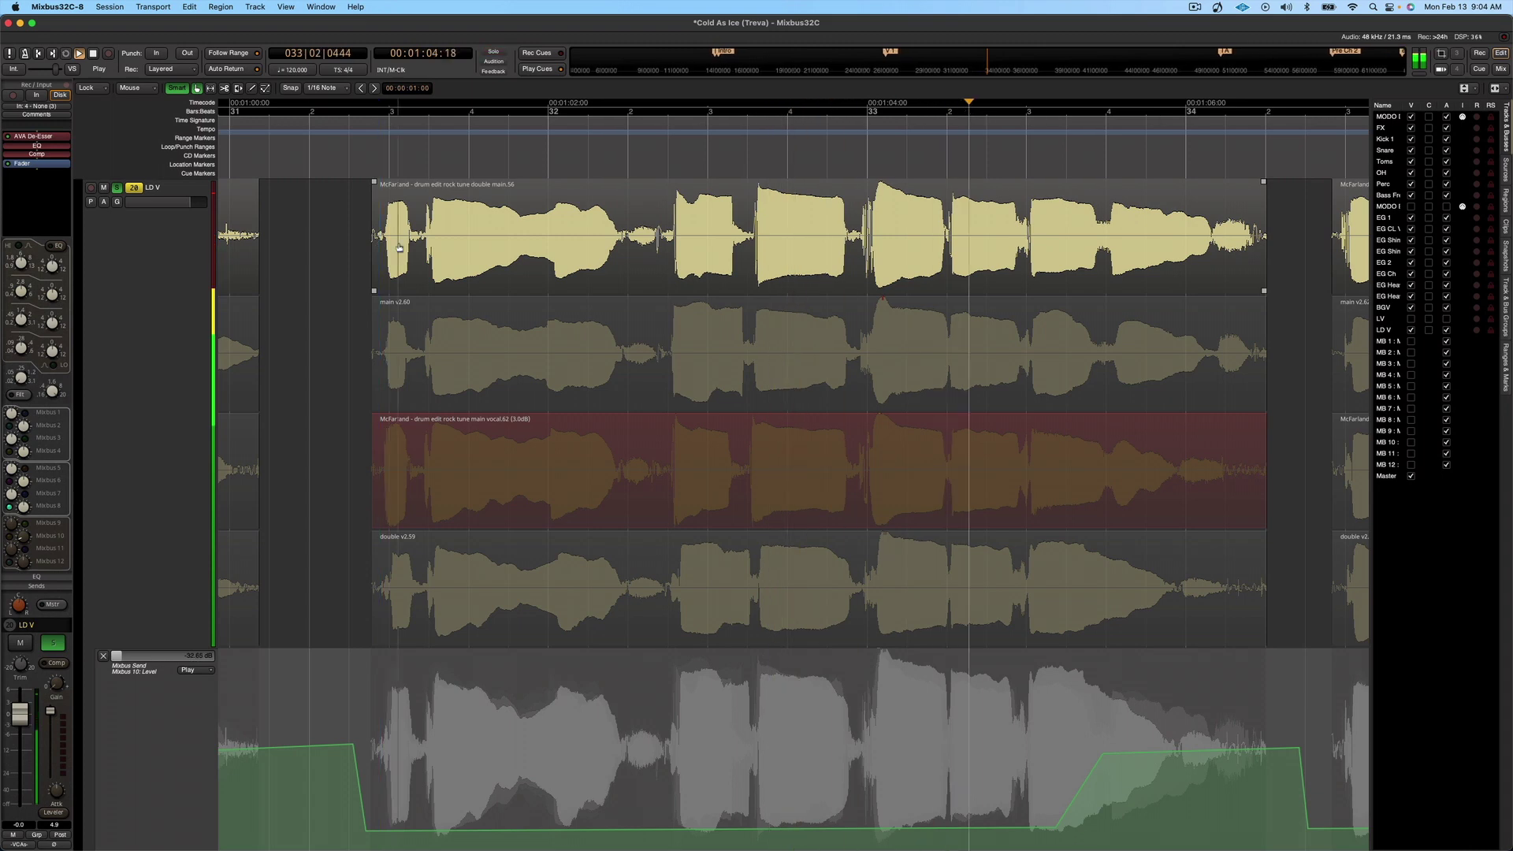
pyautogui.press('space')
pyautogui.hotkey('alt', 's')
# Split the phrase's first part across all lanes and raise the third-lane main vocal piece to top.
pyautogui.click(679, 587)
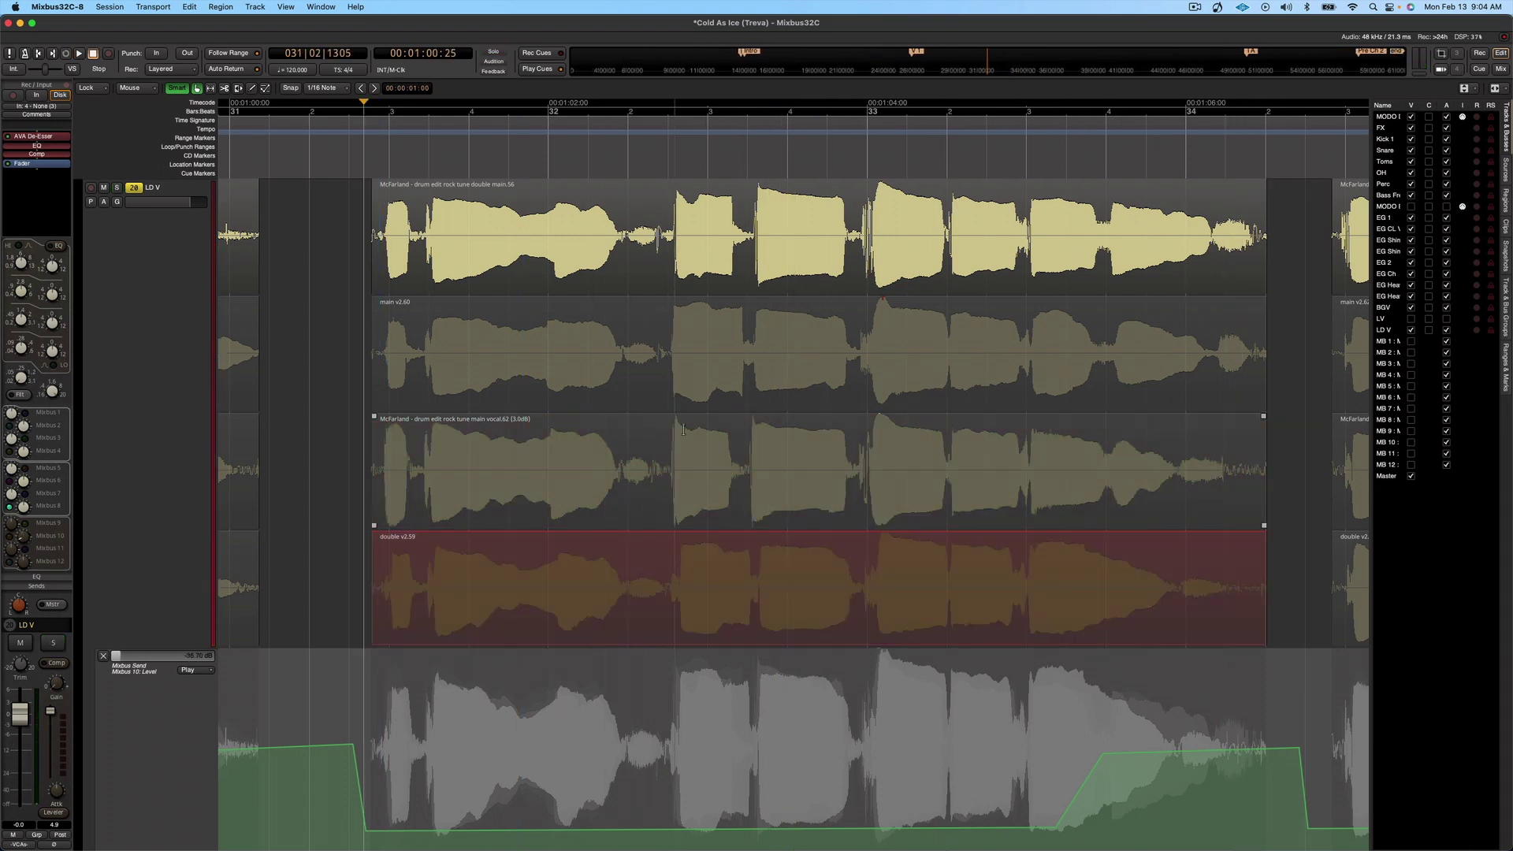
pyautogui.moveTo(663, 222); pyautogui.dragTo(370, 357)
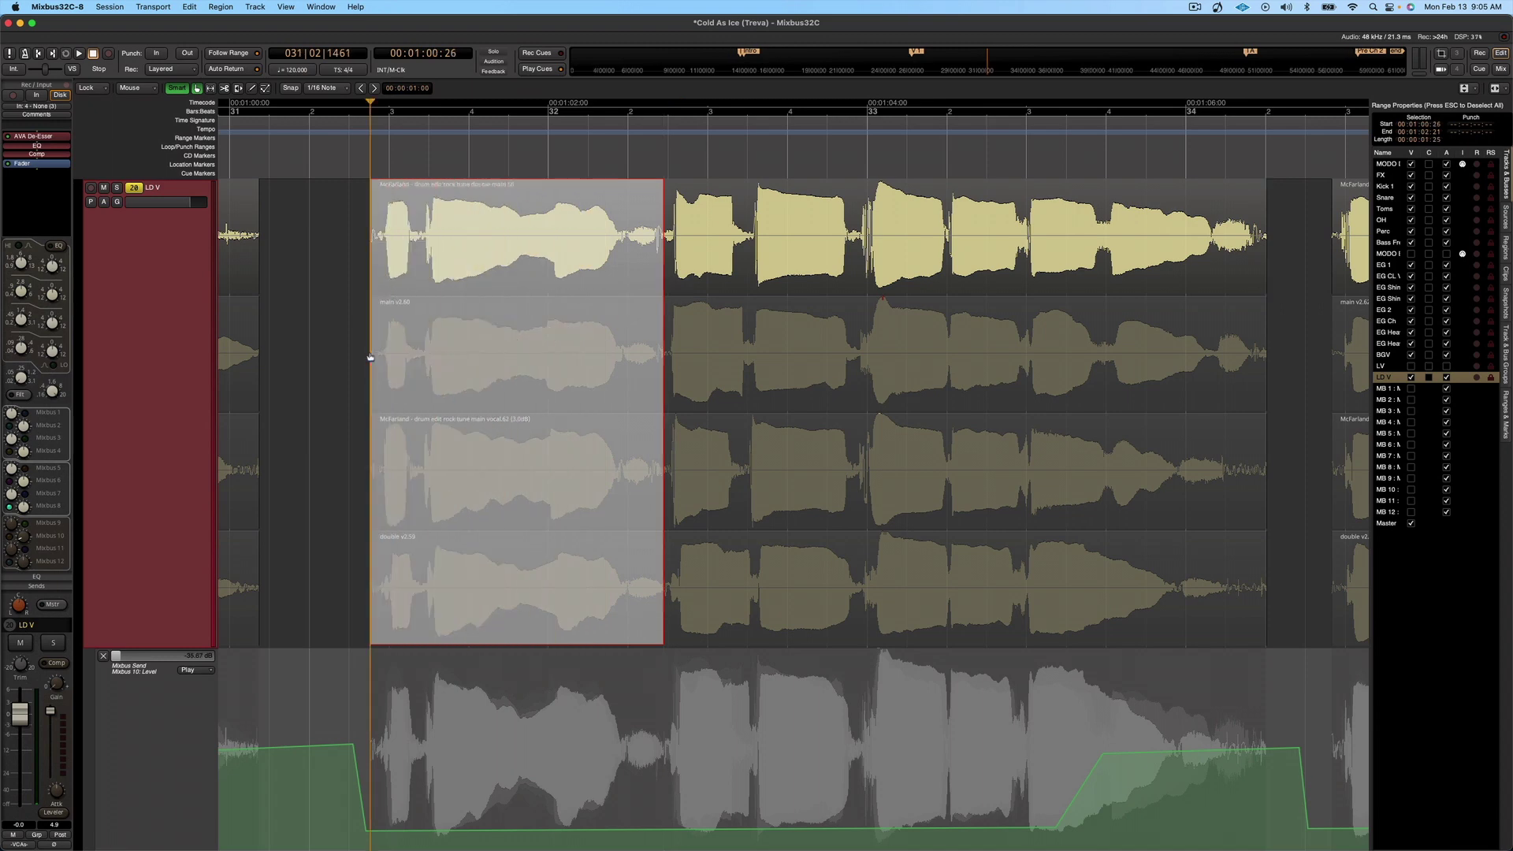
pyautogui.press('s')
pyautogui.click(491, 507)
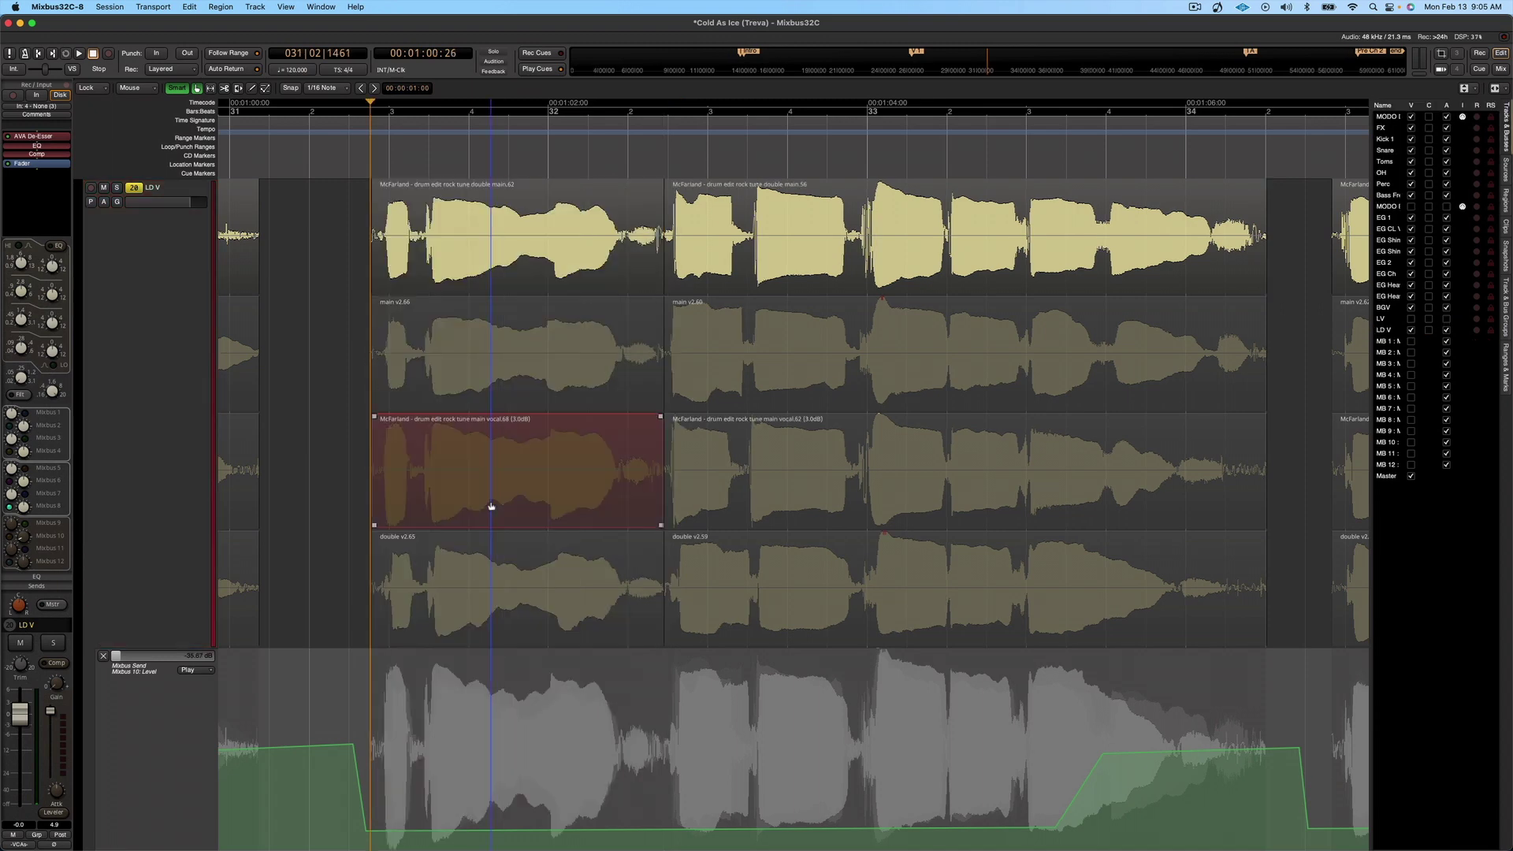
pyautogui.hotkey('ctrl', 'shift', 't')
# Audition the phrase's second part with double v2.59 and the third-lane main vocal take.
pyautogui.click(726, 599)
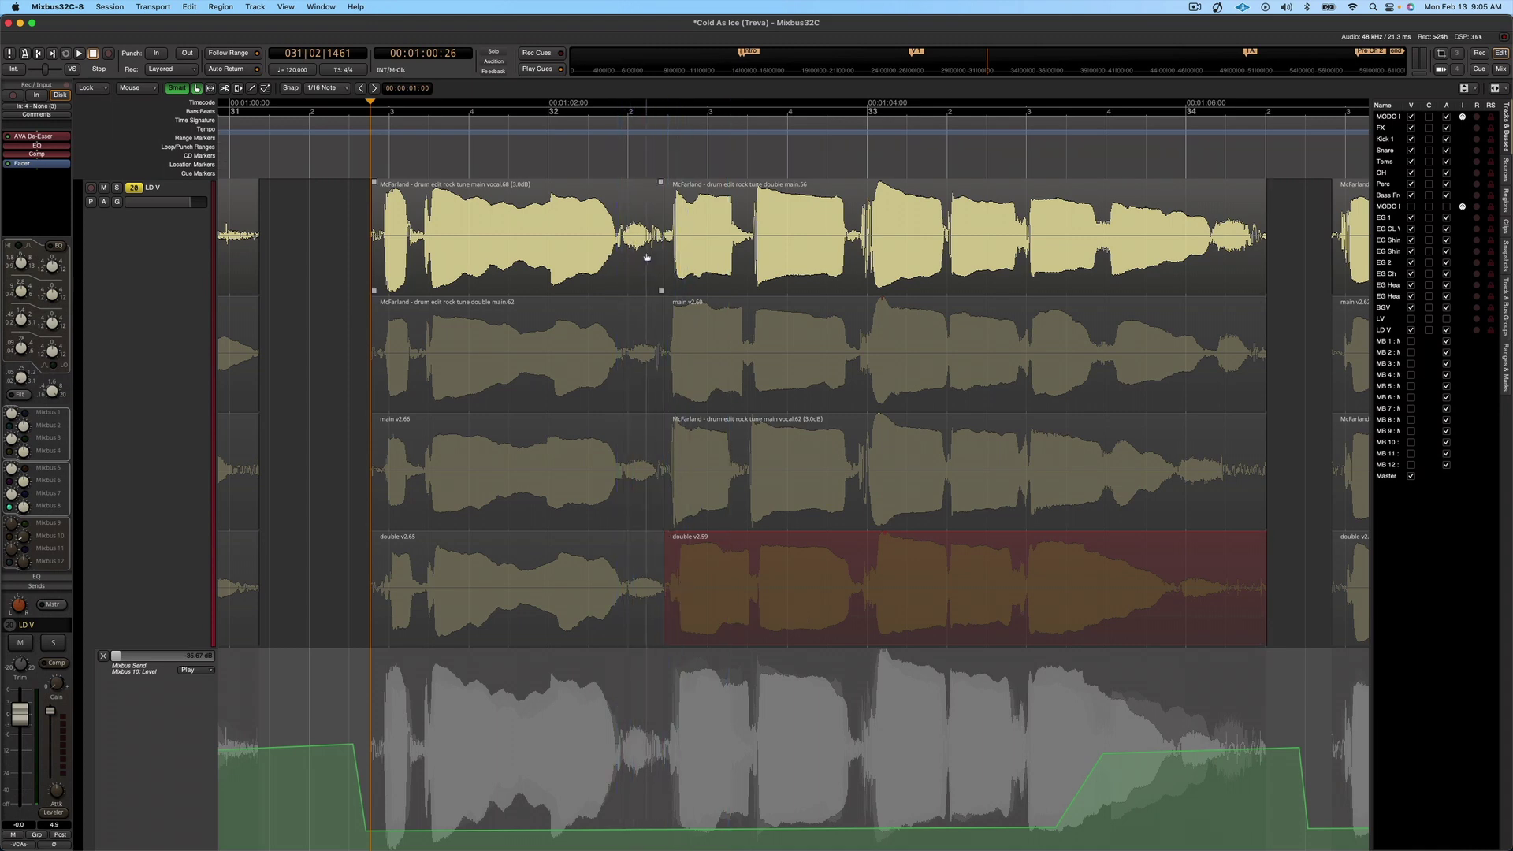
pyautogui.click(636, 153)
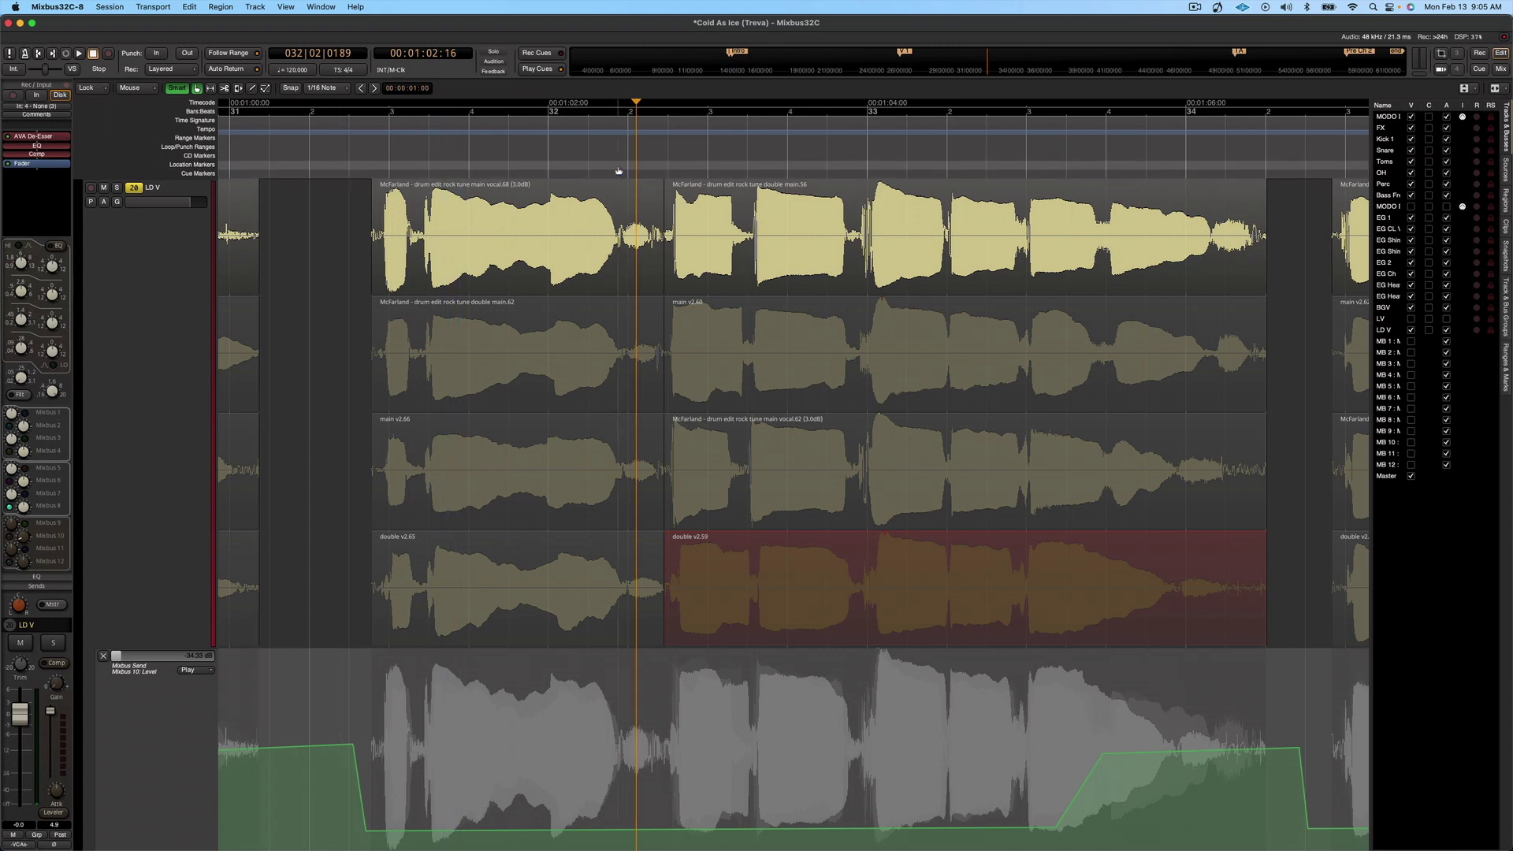
pyautogui.press('space')
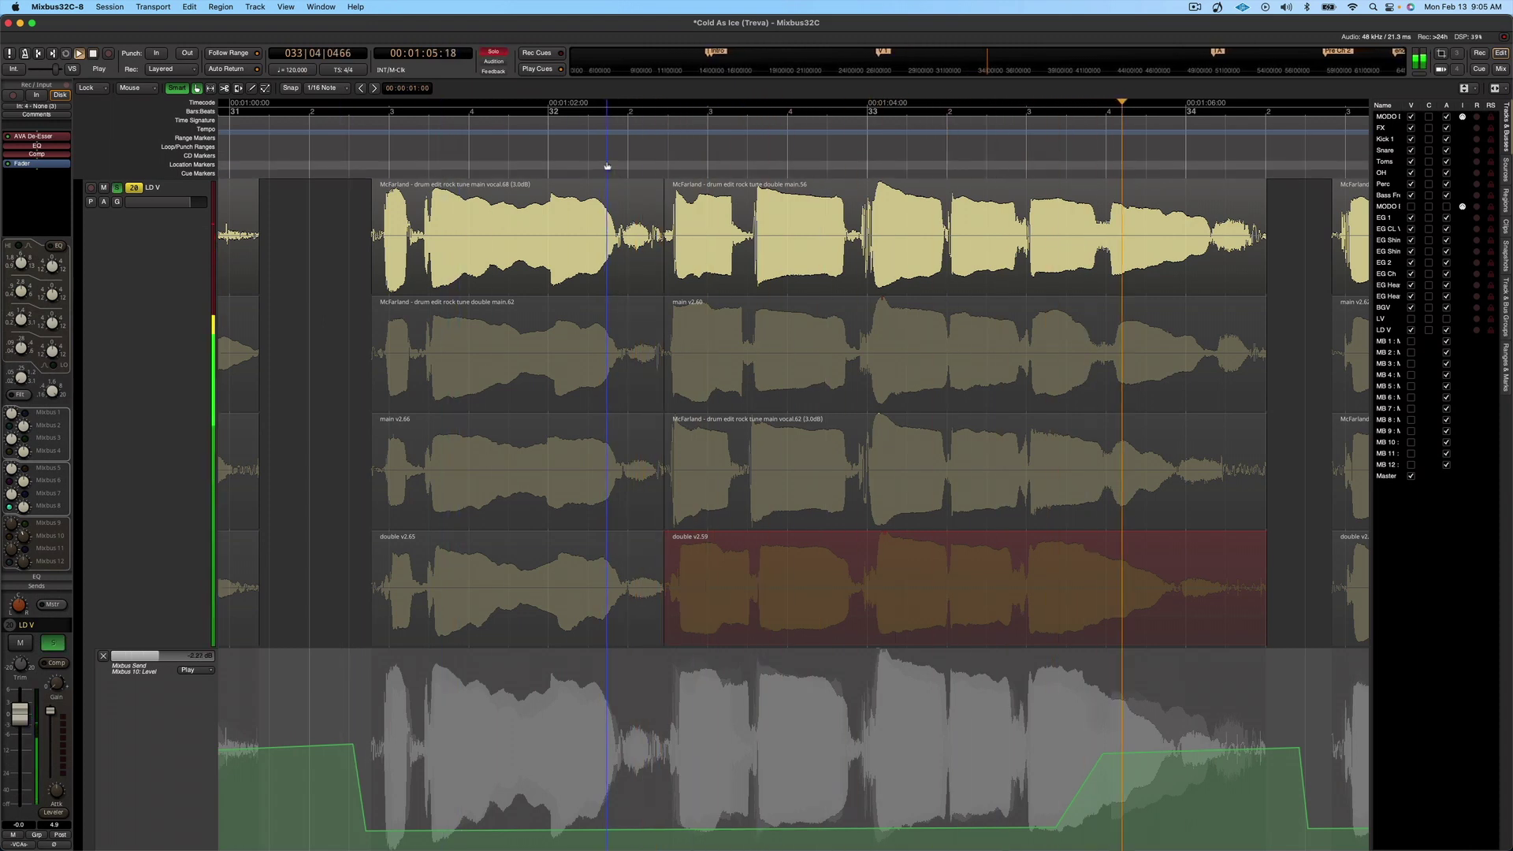
pyautogui.press('space')
pyautogui.click(721, 497)
pyautogui.press('space')
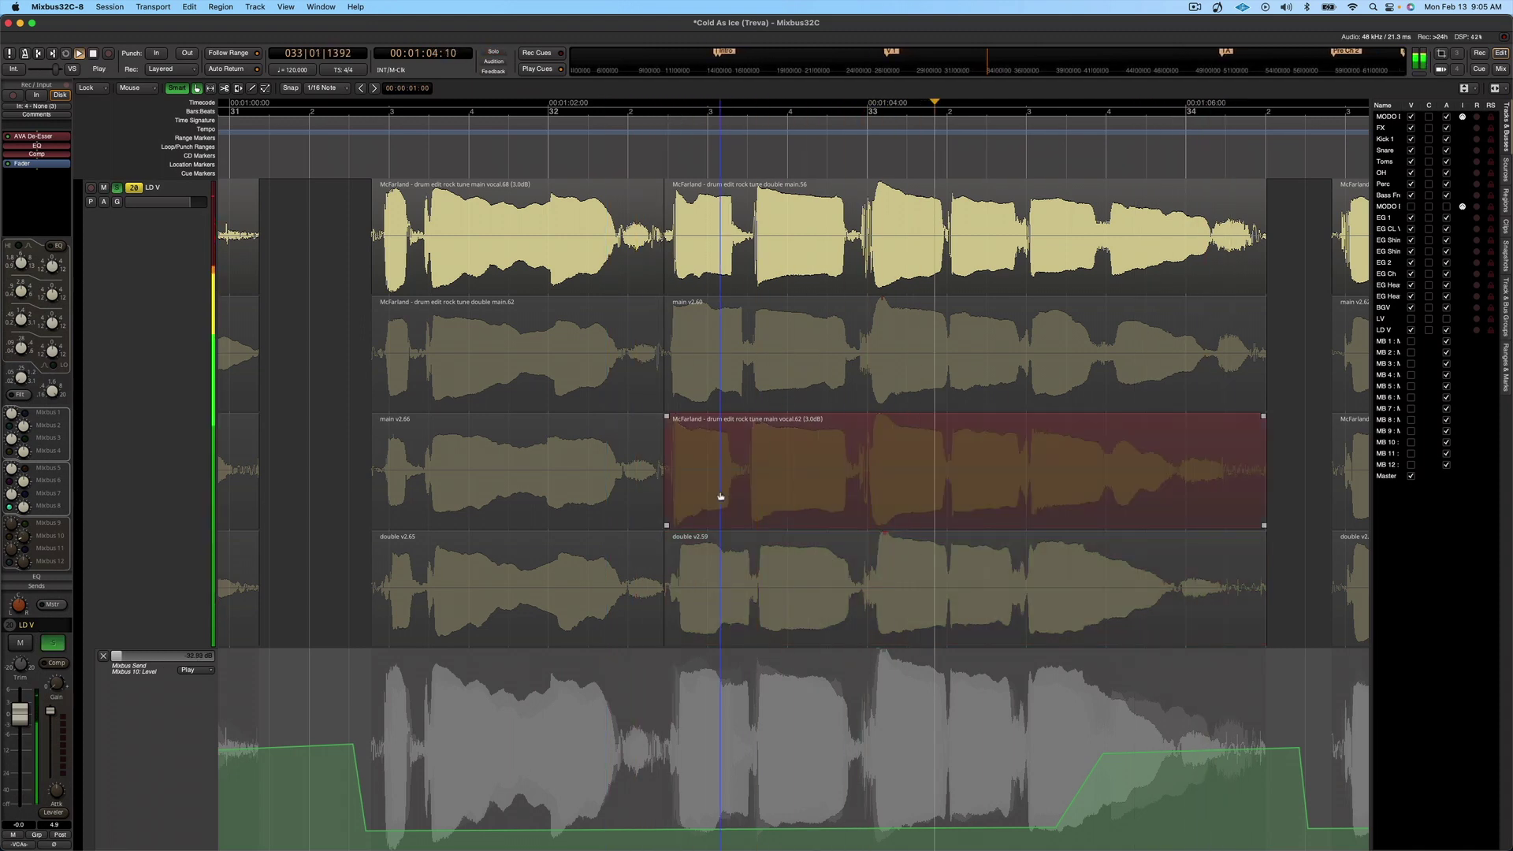
pyautogui.press('space')
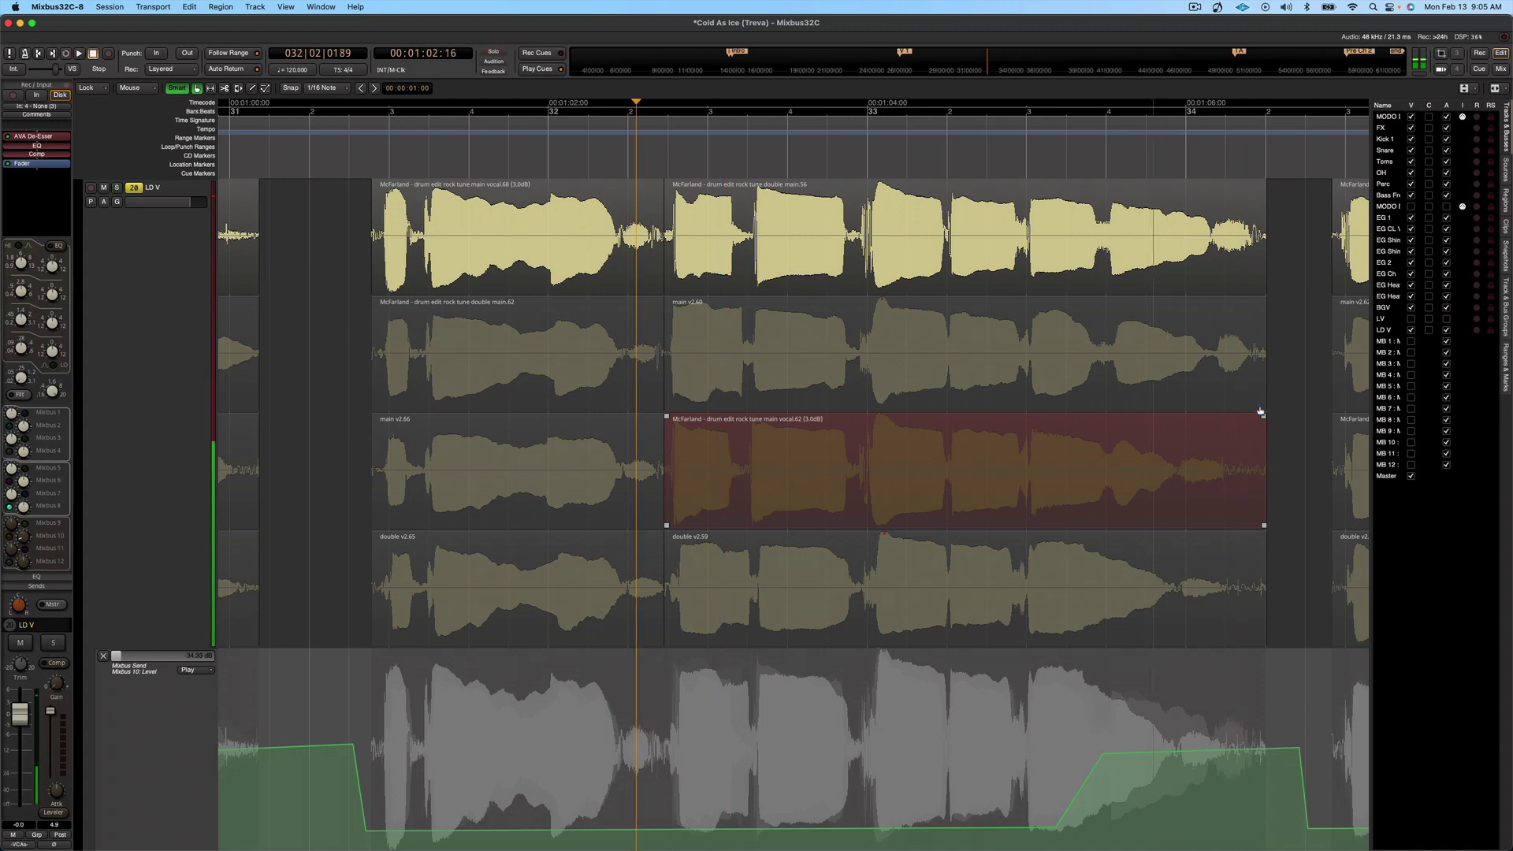
pyautogui.moveTo(1026, 451); pyautogui.dragTo(1265, 555)
pyautogui.press('s')
pyautogui.click(1144, 504)
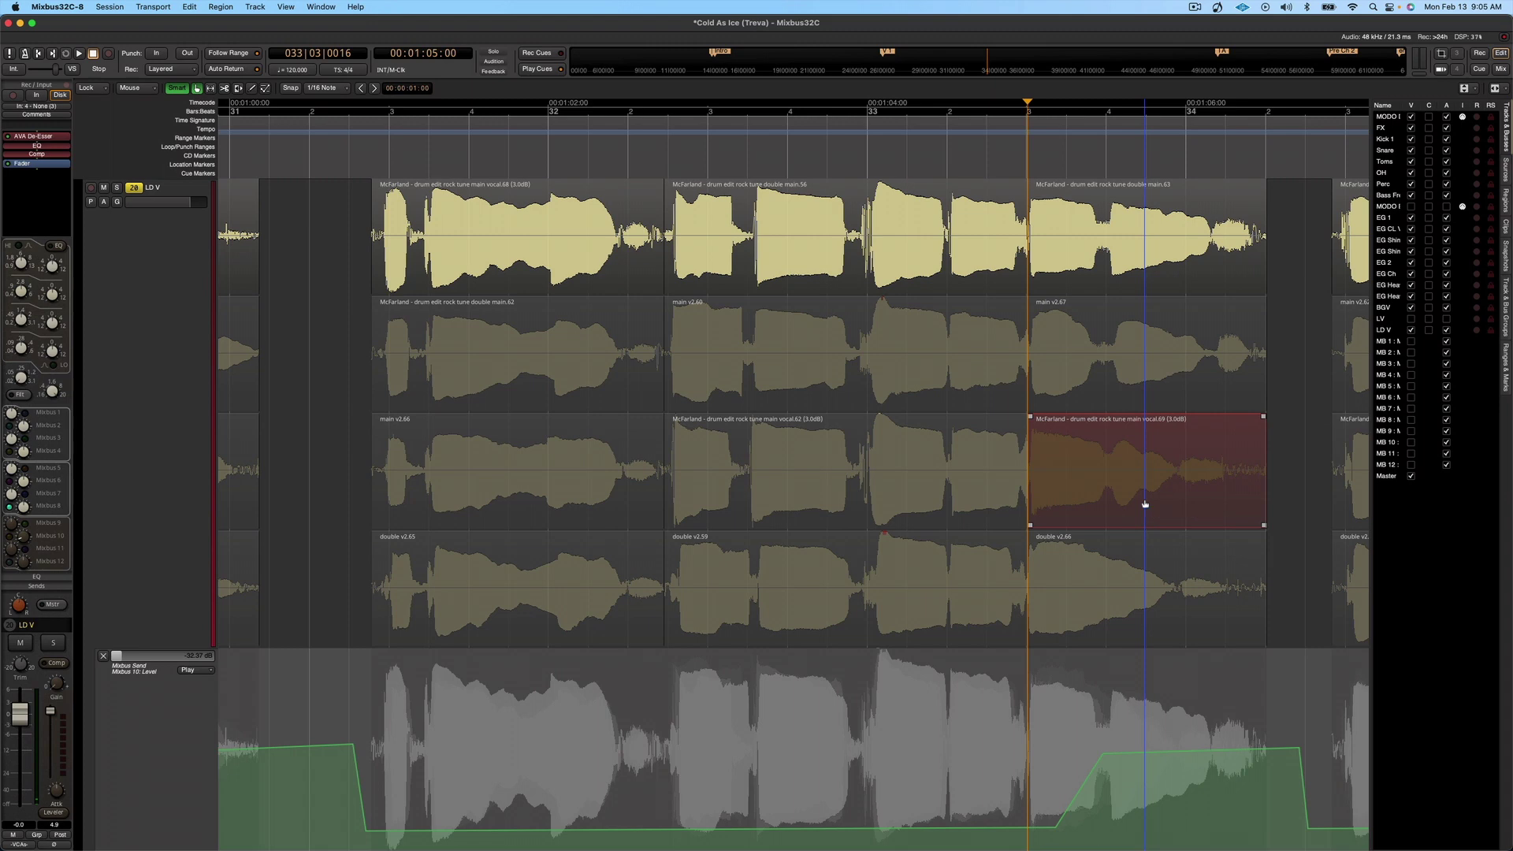
pyautogui.hotkey('ctrl', 'Up')
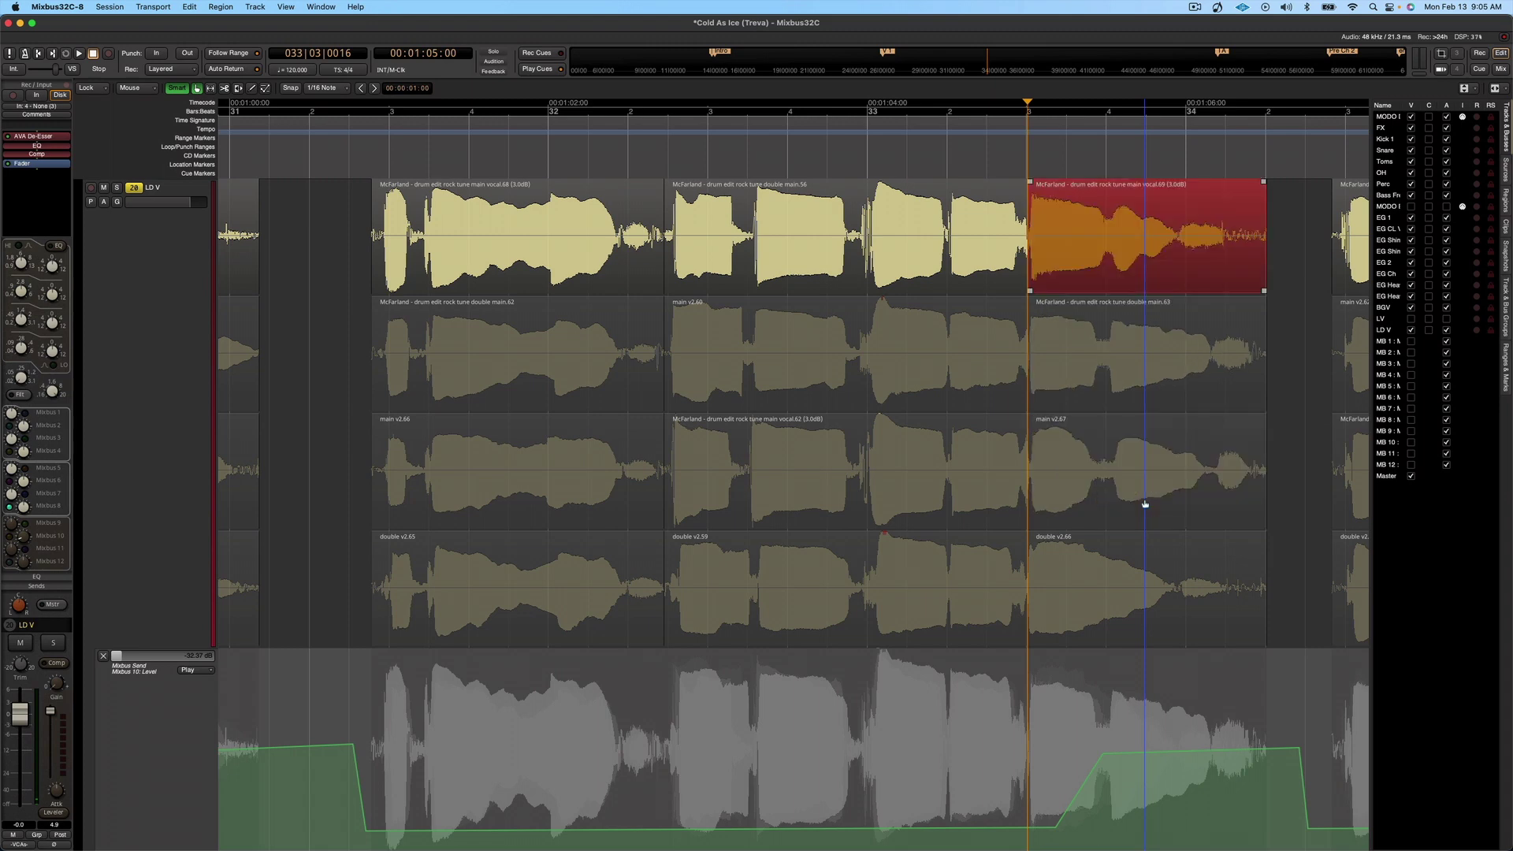
pyautogui.click(788, 378)
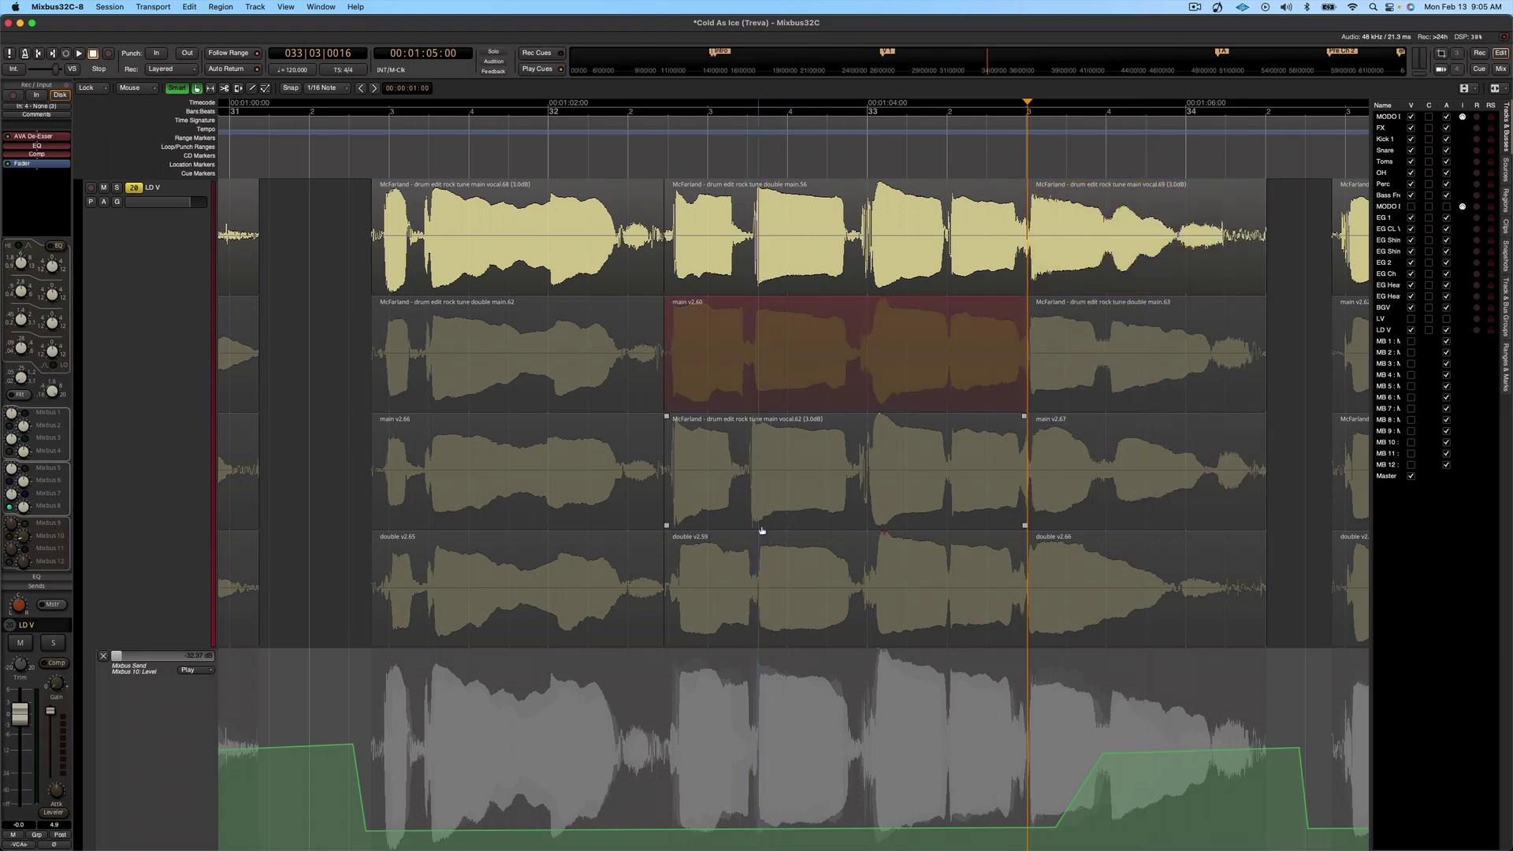
pyautogui.click(699, 254)
pyautogui.click(648, 163)
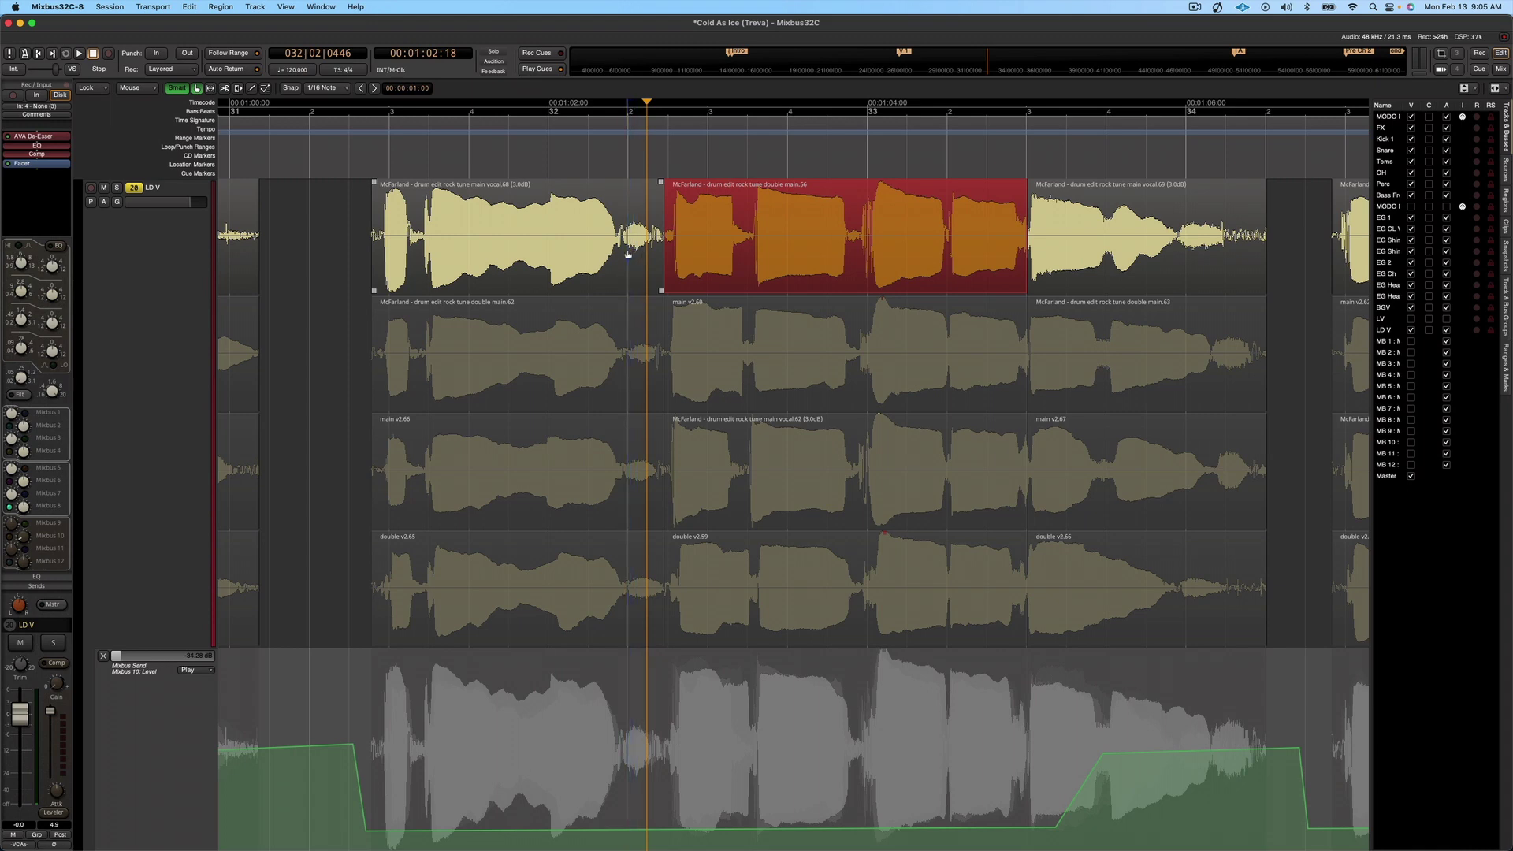
pyautogui.press('s')
pyautogui.press('space')
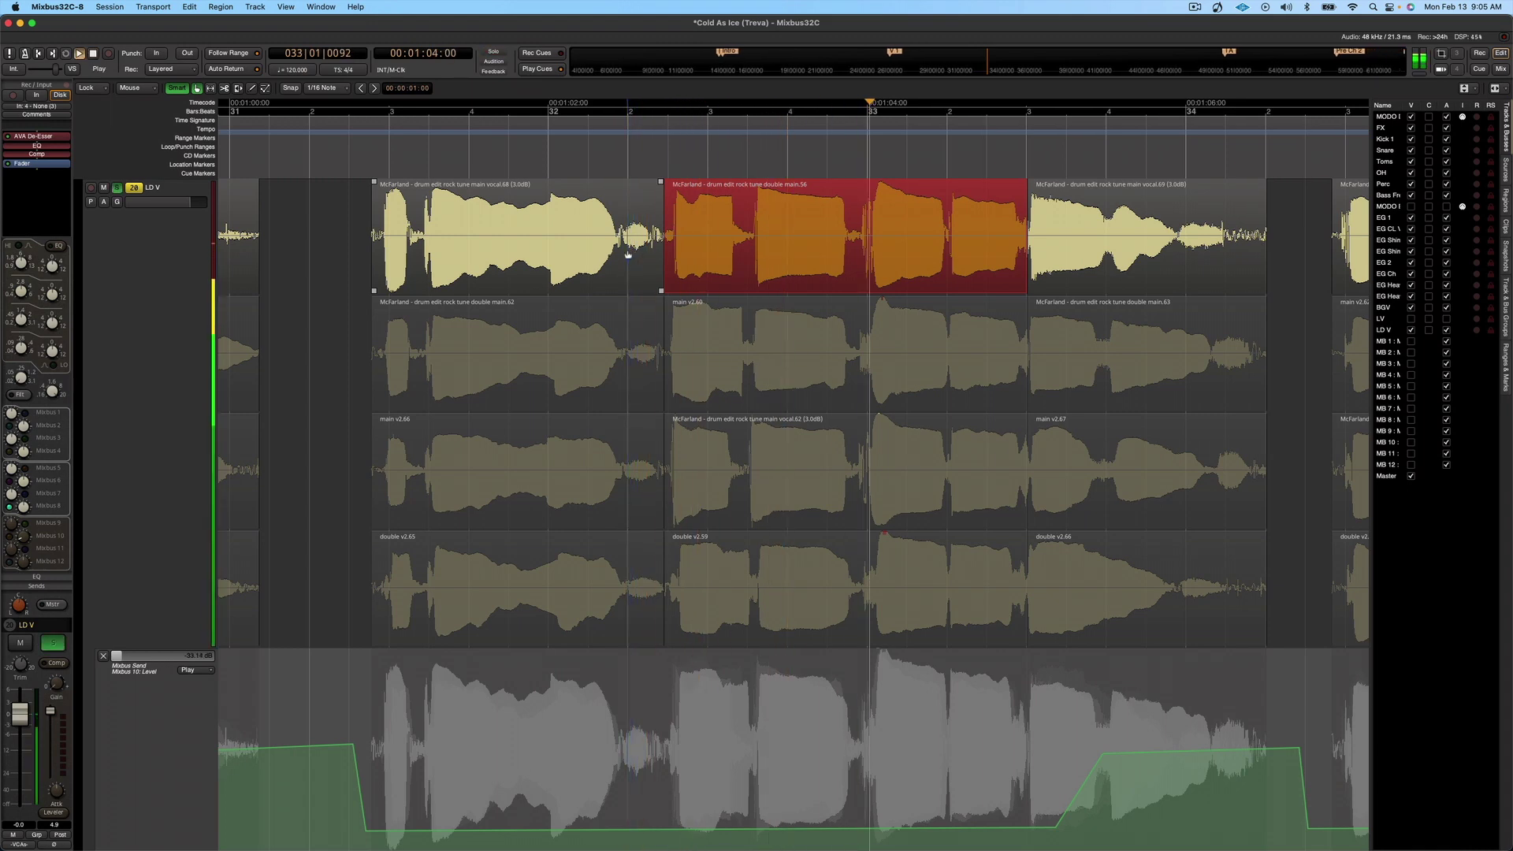
pyautogui.press('s')
pyautogui.press('space')
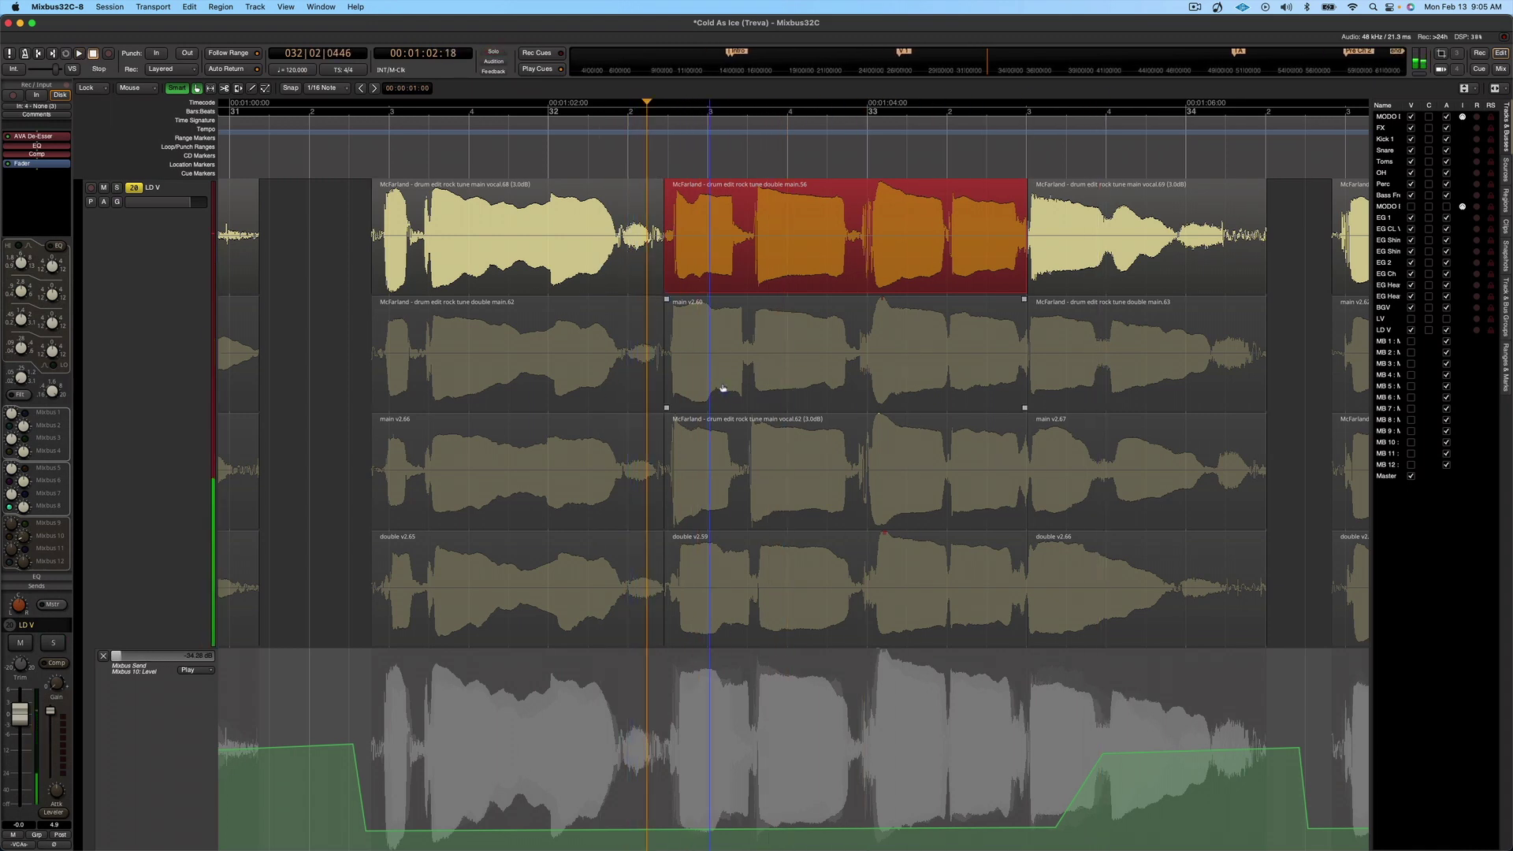
pyautogui.click(711, 386)
pyautogui.press('s')
pyautogui.press('space')
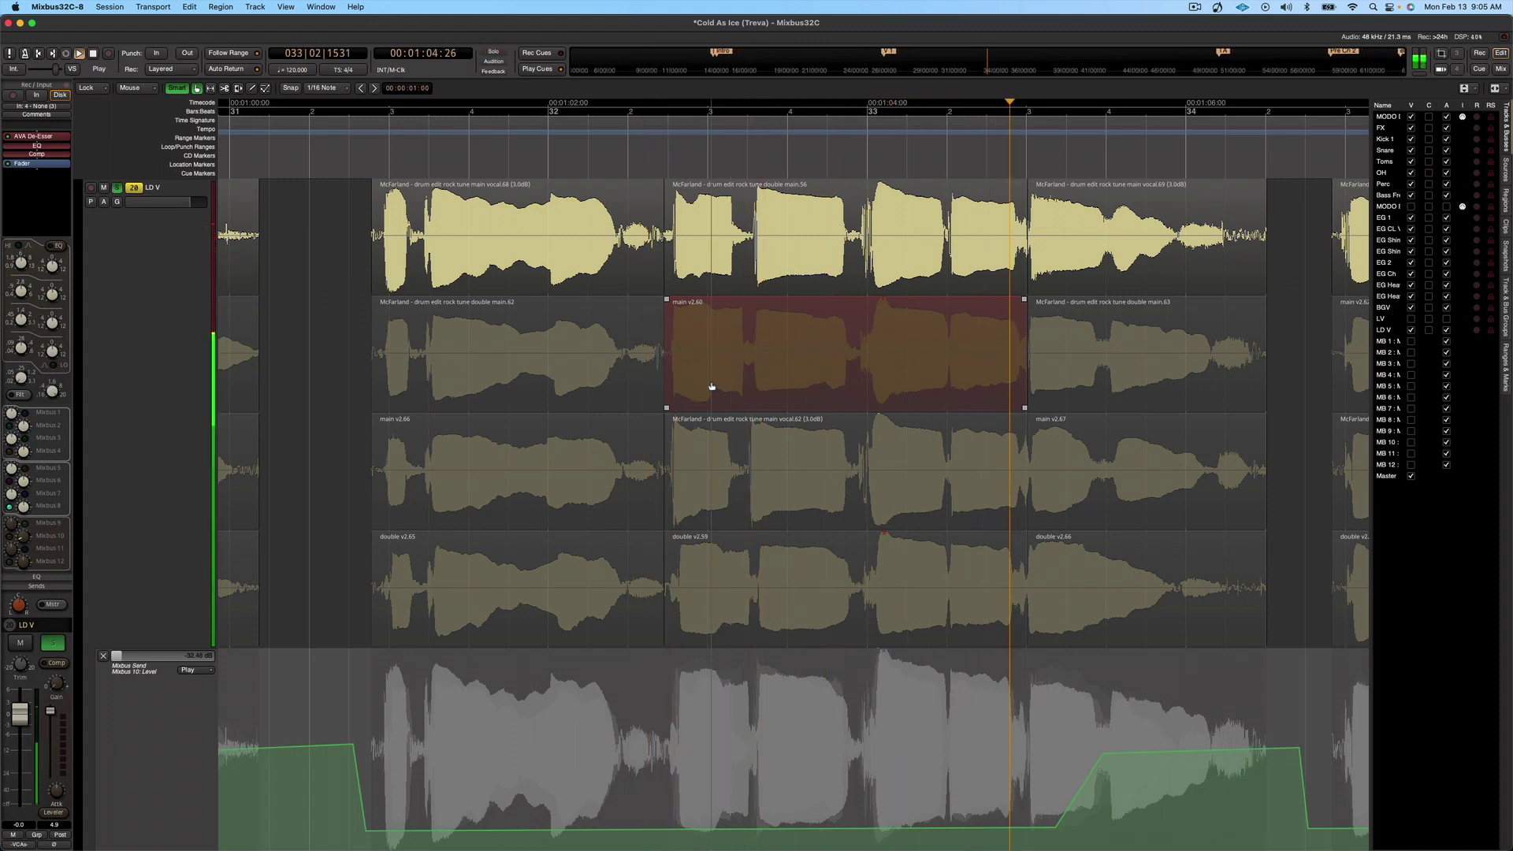
pyautogui.press('s')
pyautogui.press('space')
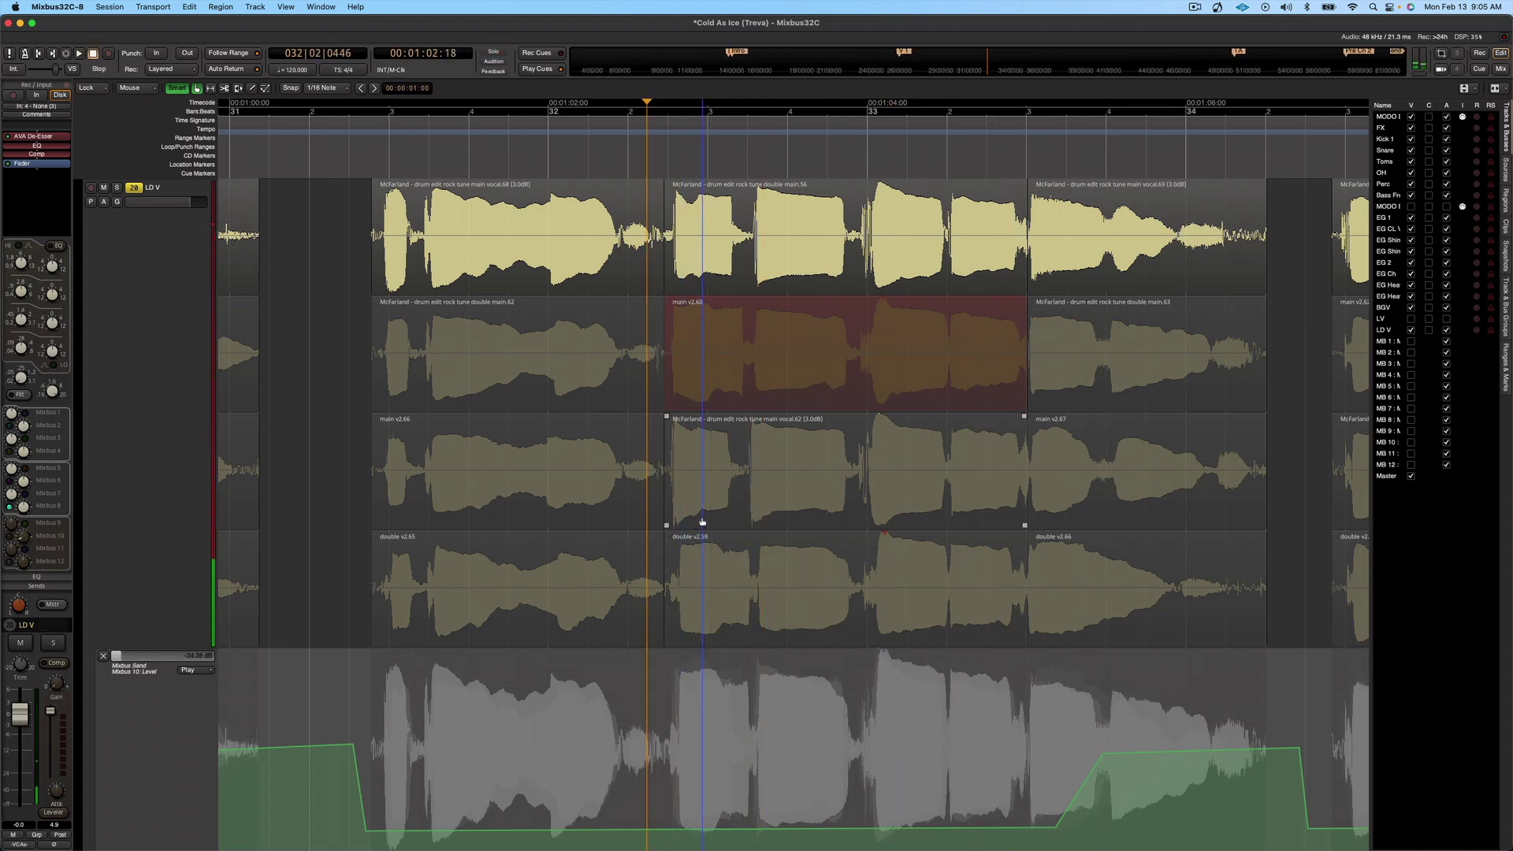
pyautogui.click(702, 517)
pyautogui.press('s')
pyautogui.press('space')
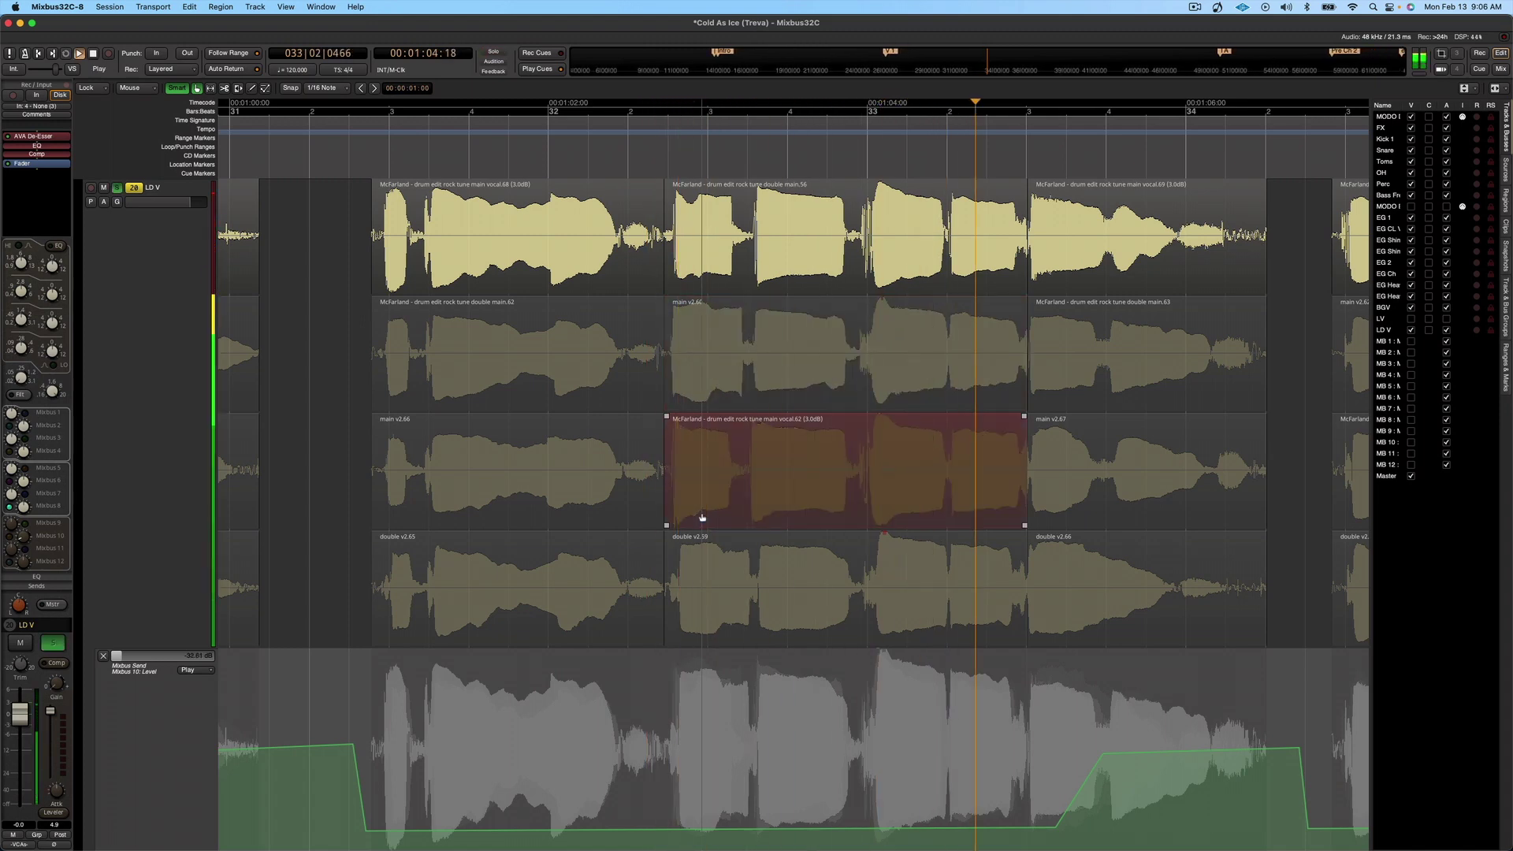
pyautogui.press('s')
pyautogui.press('space')
pyautogui.click(693, 635)
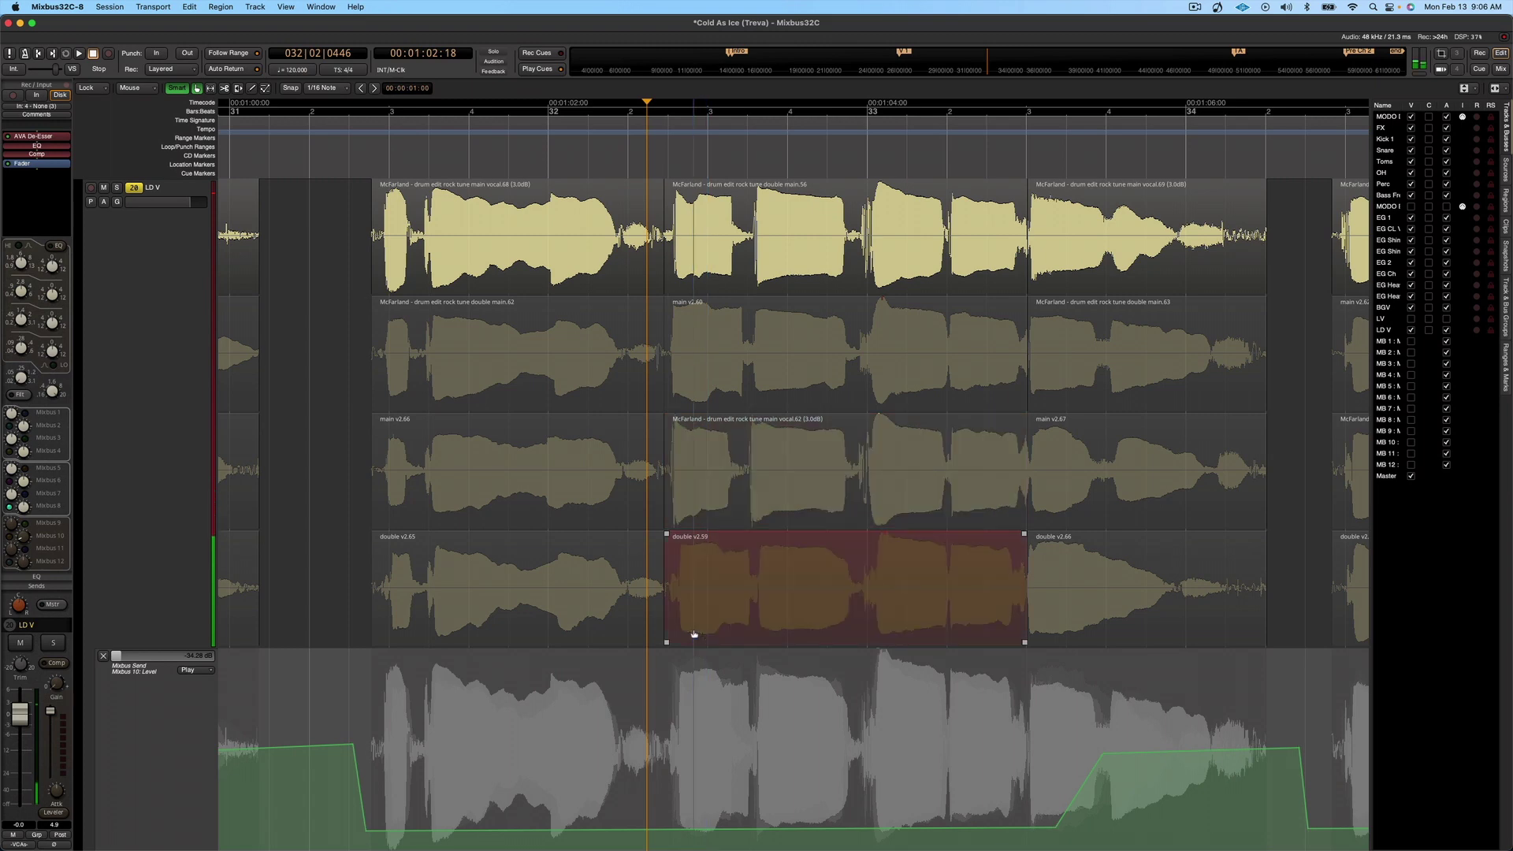
pyautogui.press('s')
pyautogui.press('space')
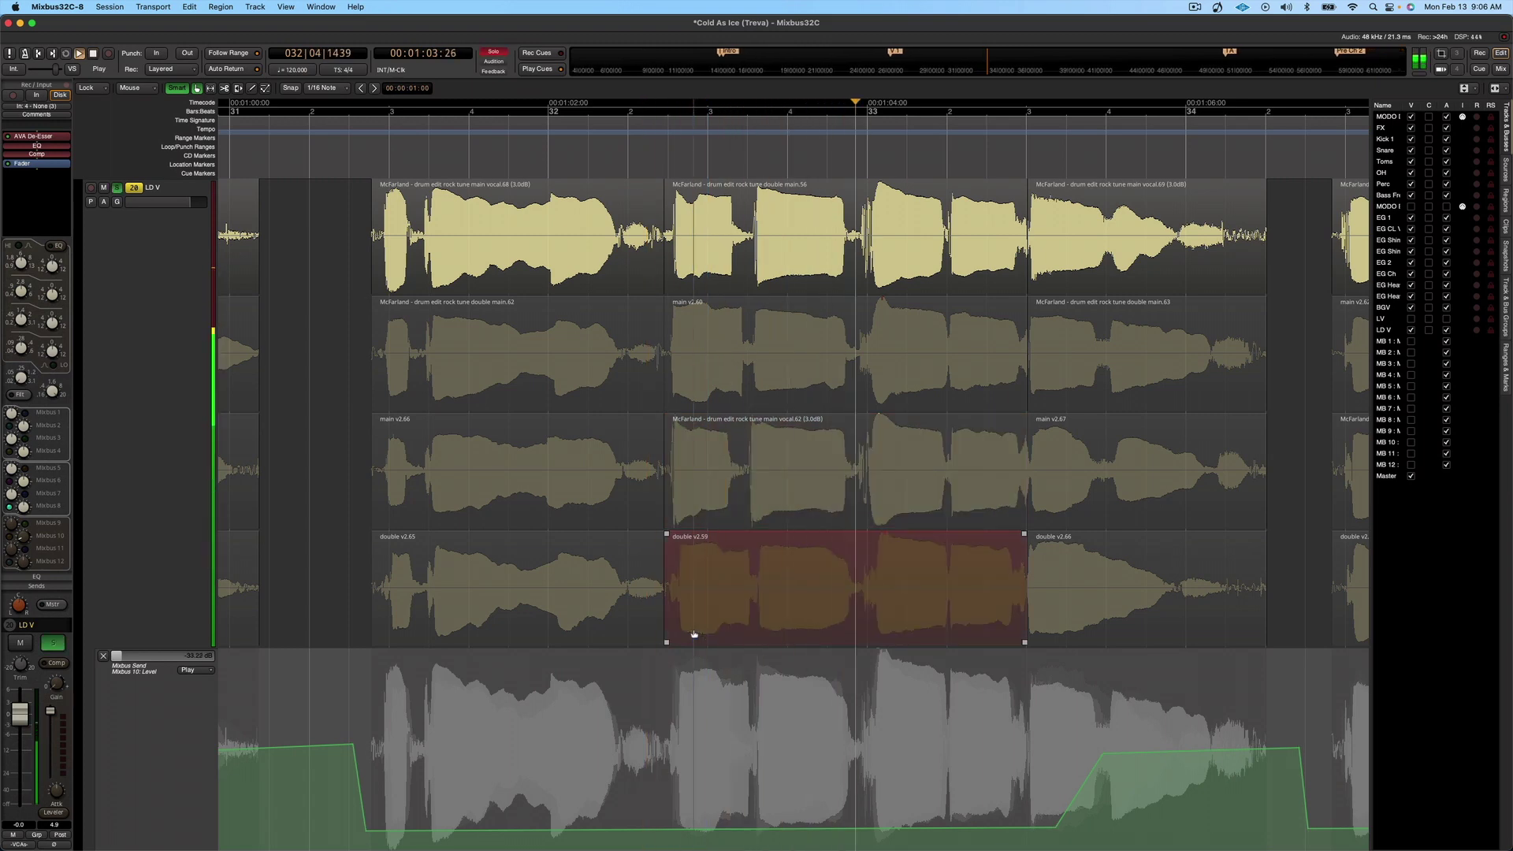
pyautogui.press('s')
pyautogui.press('space')
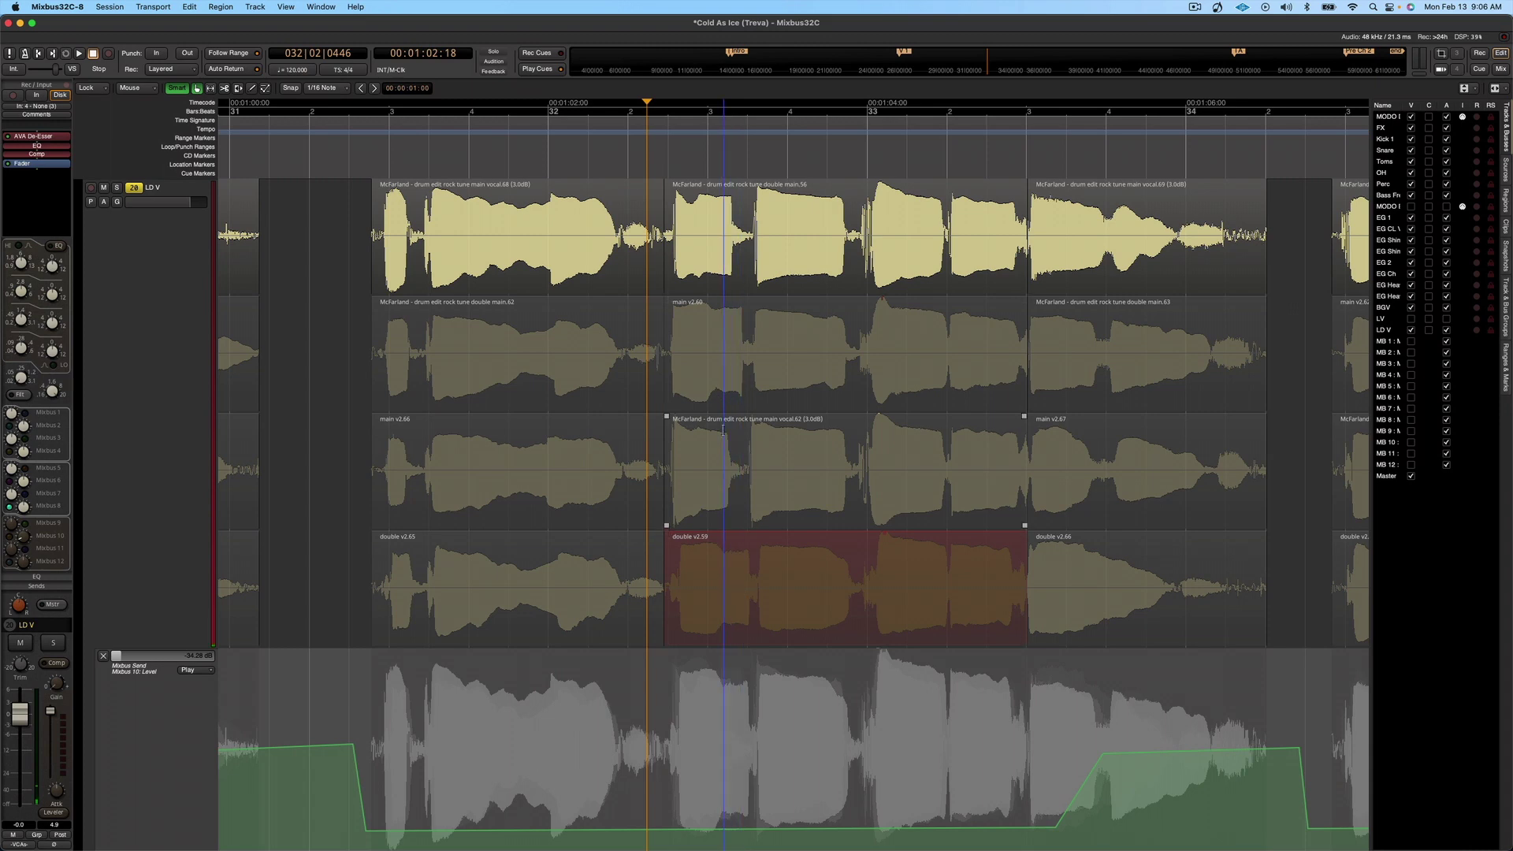
# Raise main v2.60 to the top layer and play back the comped section.
pyautogui.click(725, 406)
pyautogui.hotkey('shift', 'r')
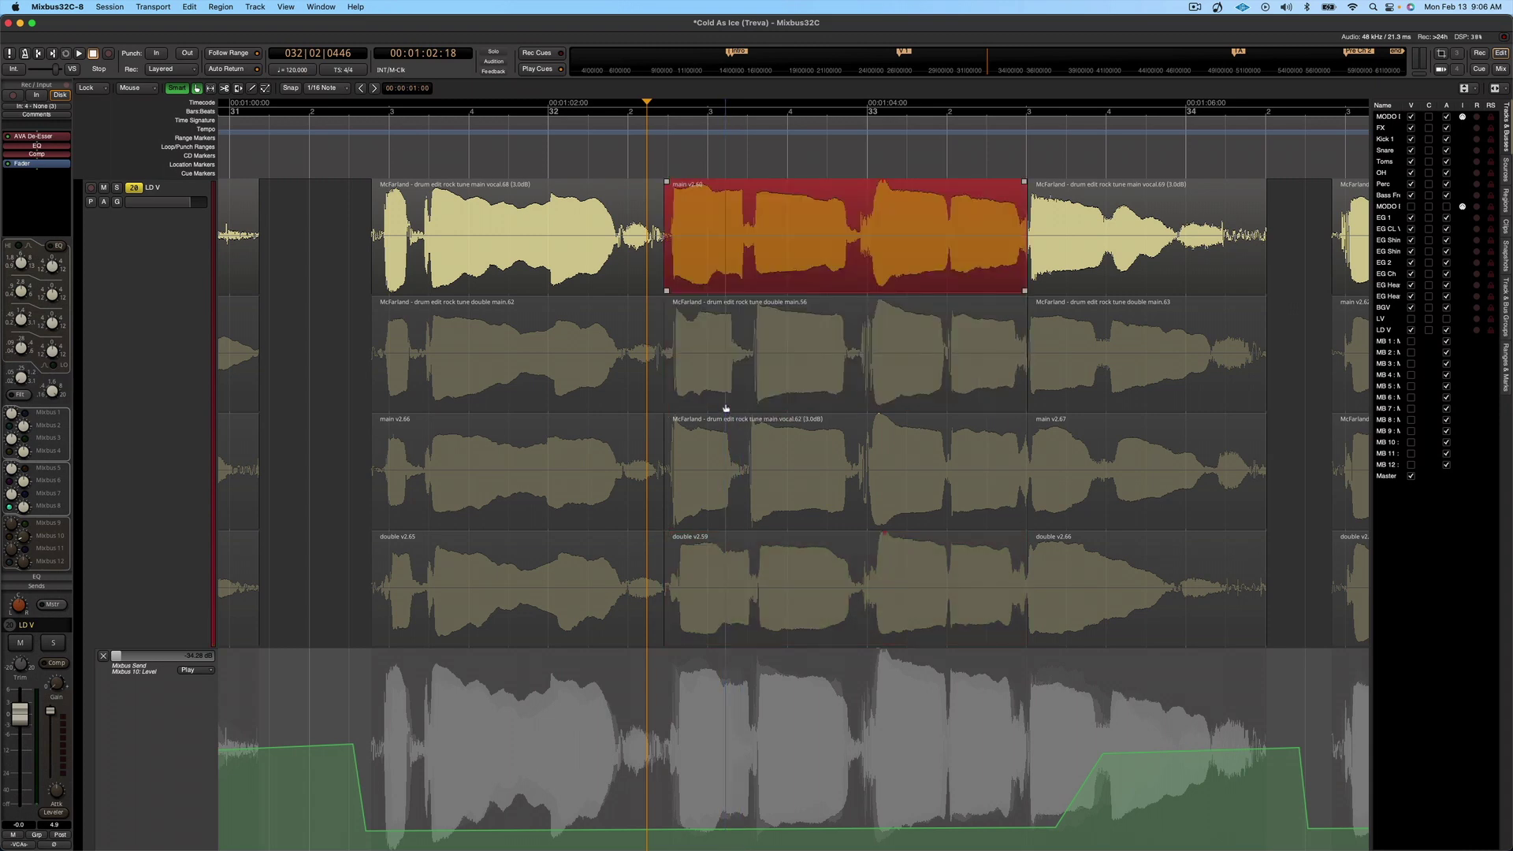
pyautogui.click(311, 158)
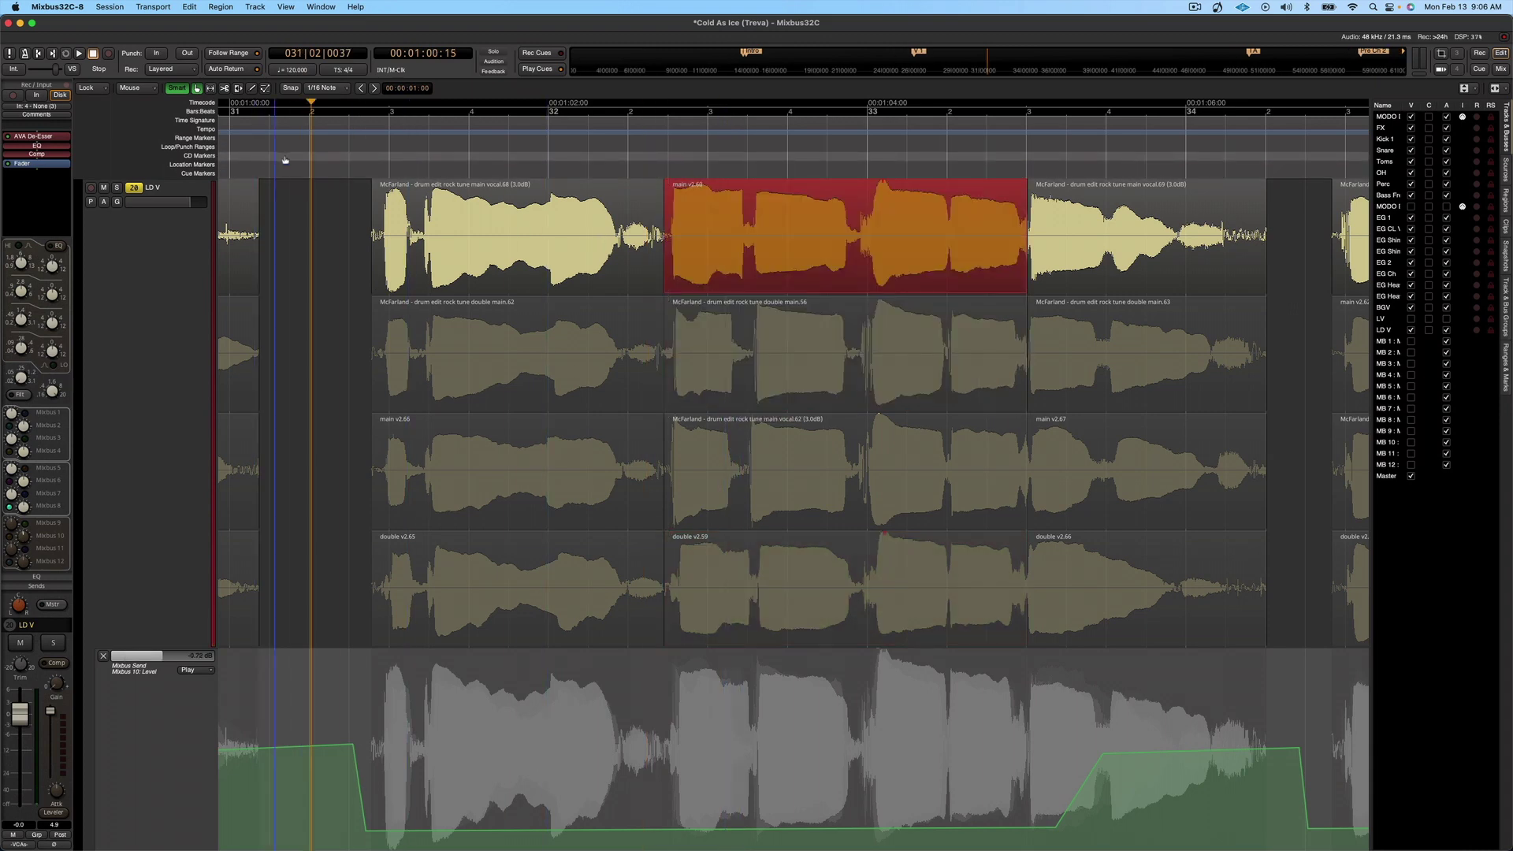
pyautogui.press('space')
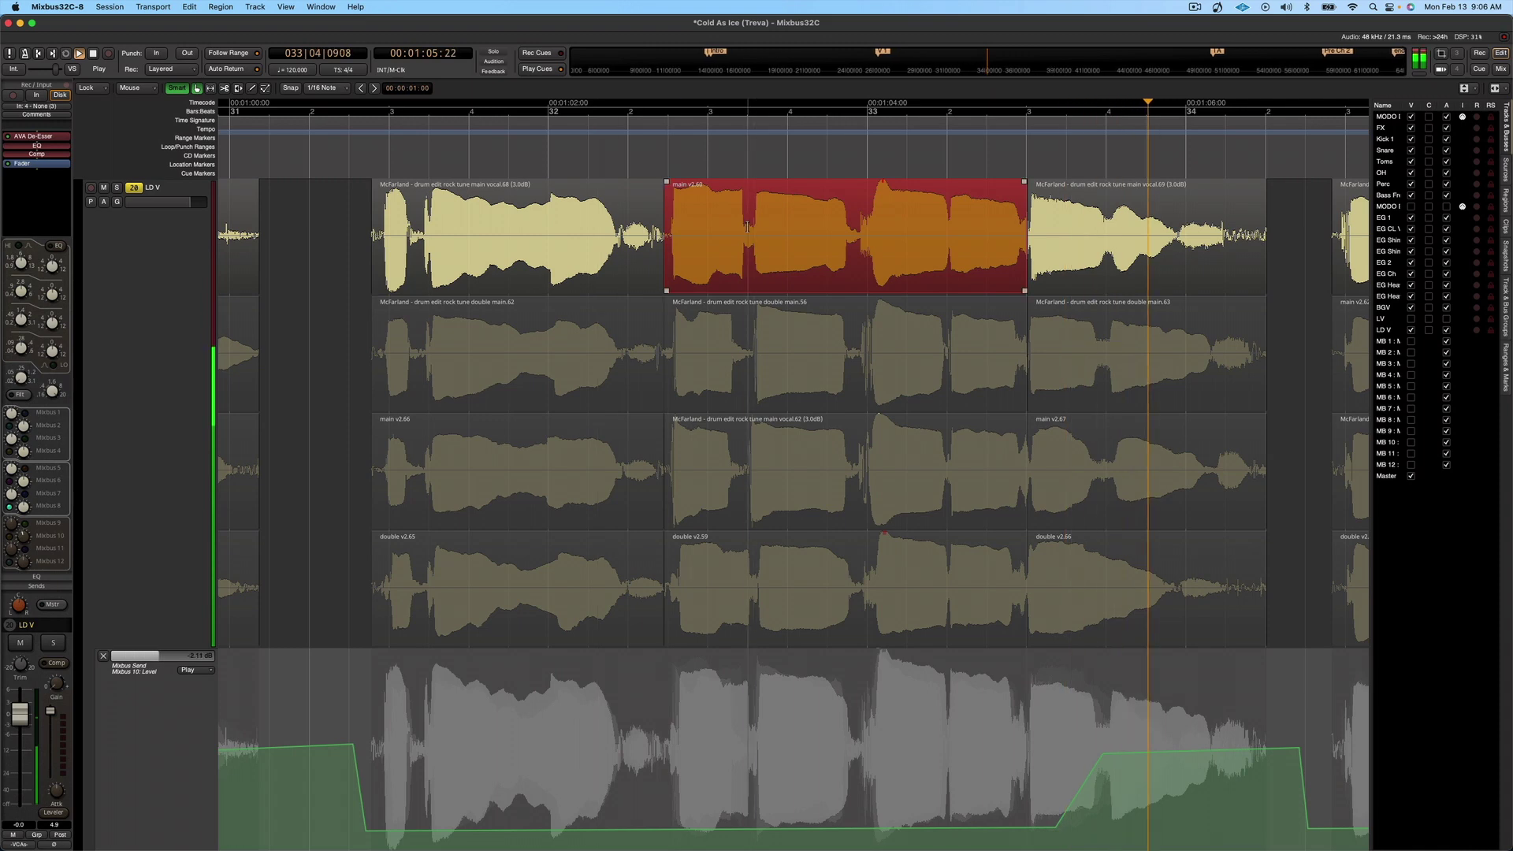
pyautogui.press('space')
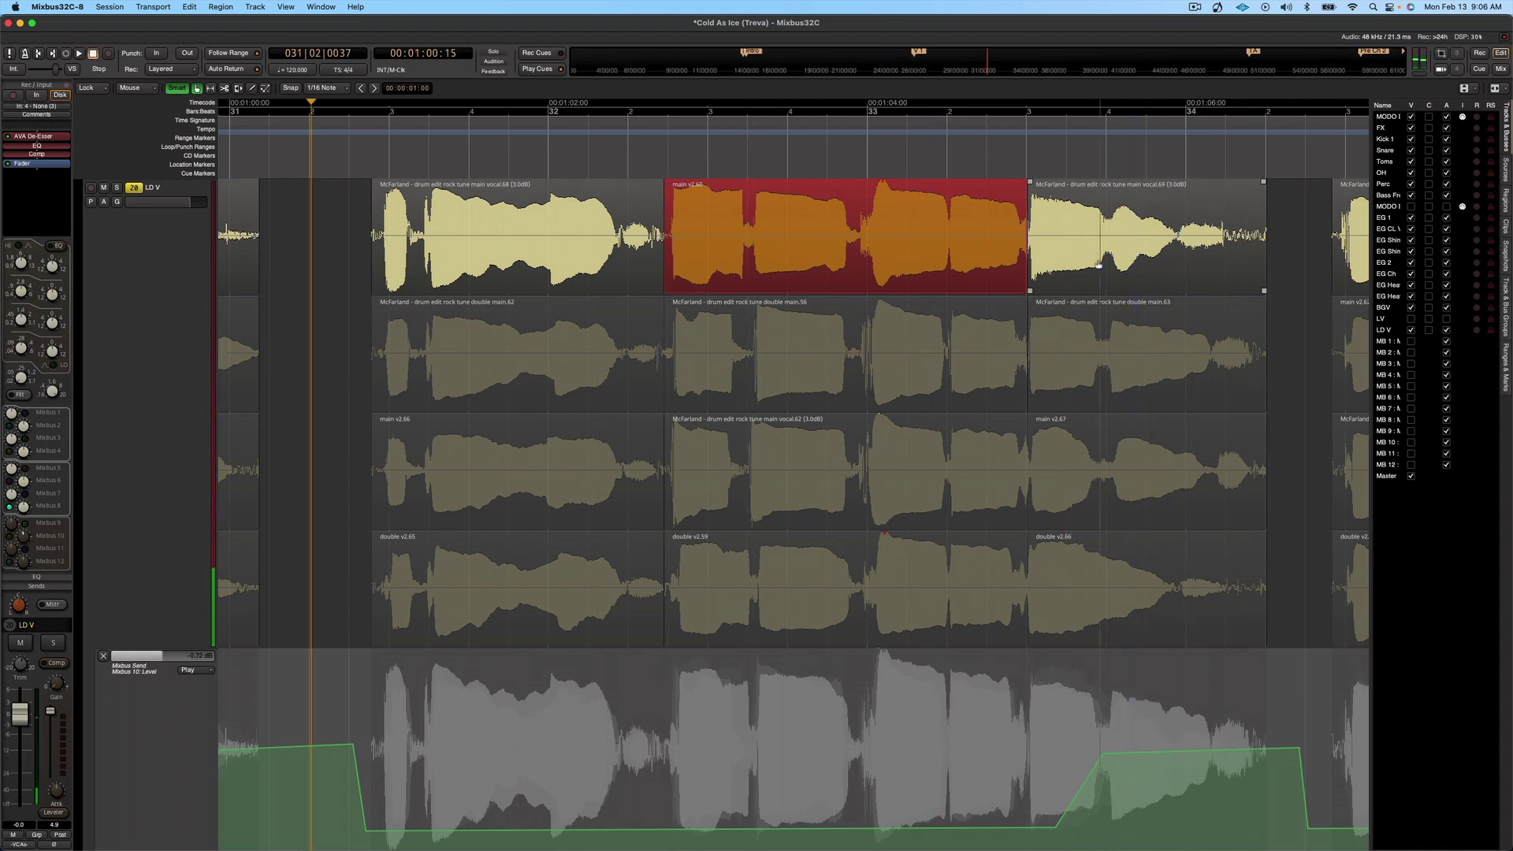
# Raise double v2.59 to the top layer instead and play the second phrase.
pyautogui.click(778, 613)
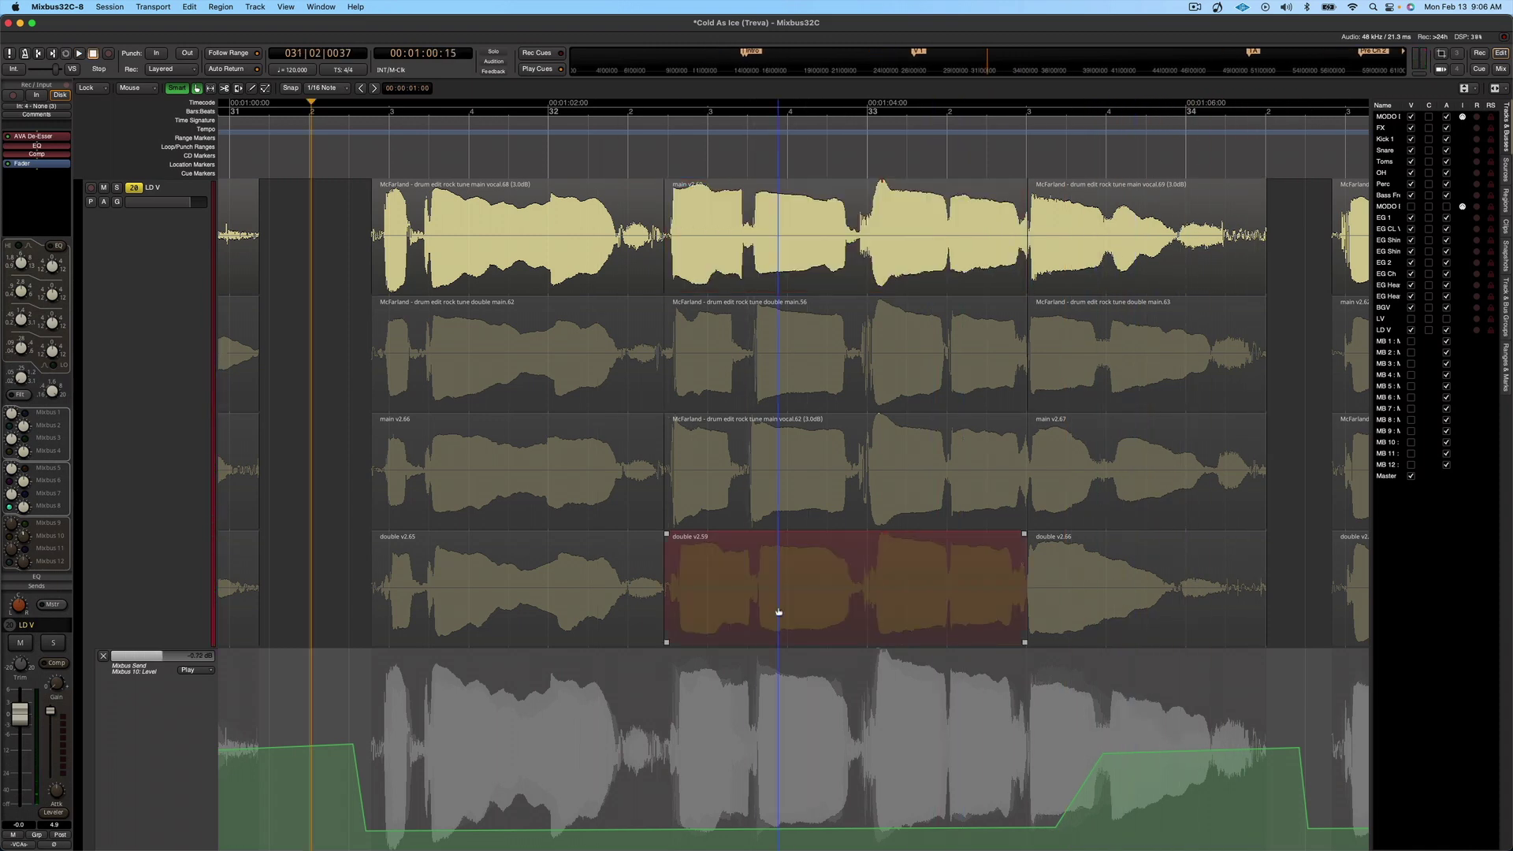
pyautogui.hotkey('shift', 'ctrl', 'z')
pyautogui.click(585, 147)
pyautogui.press('space')
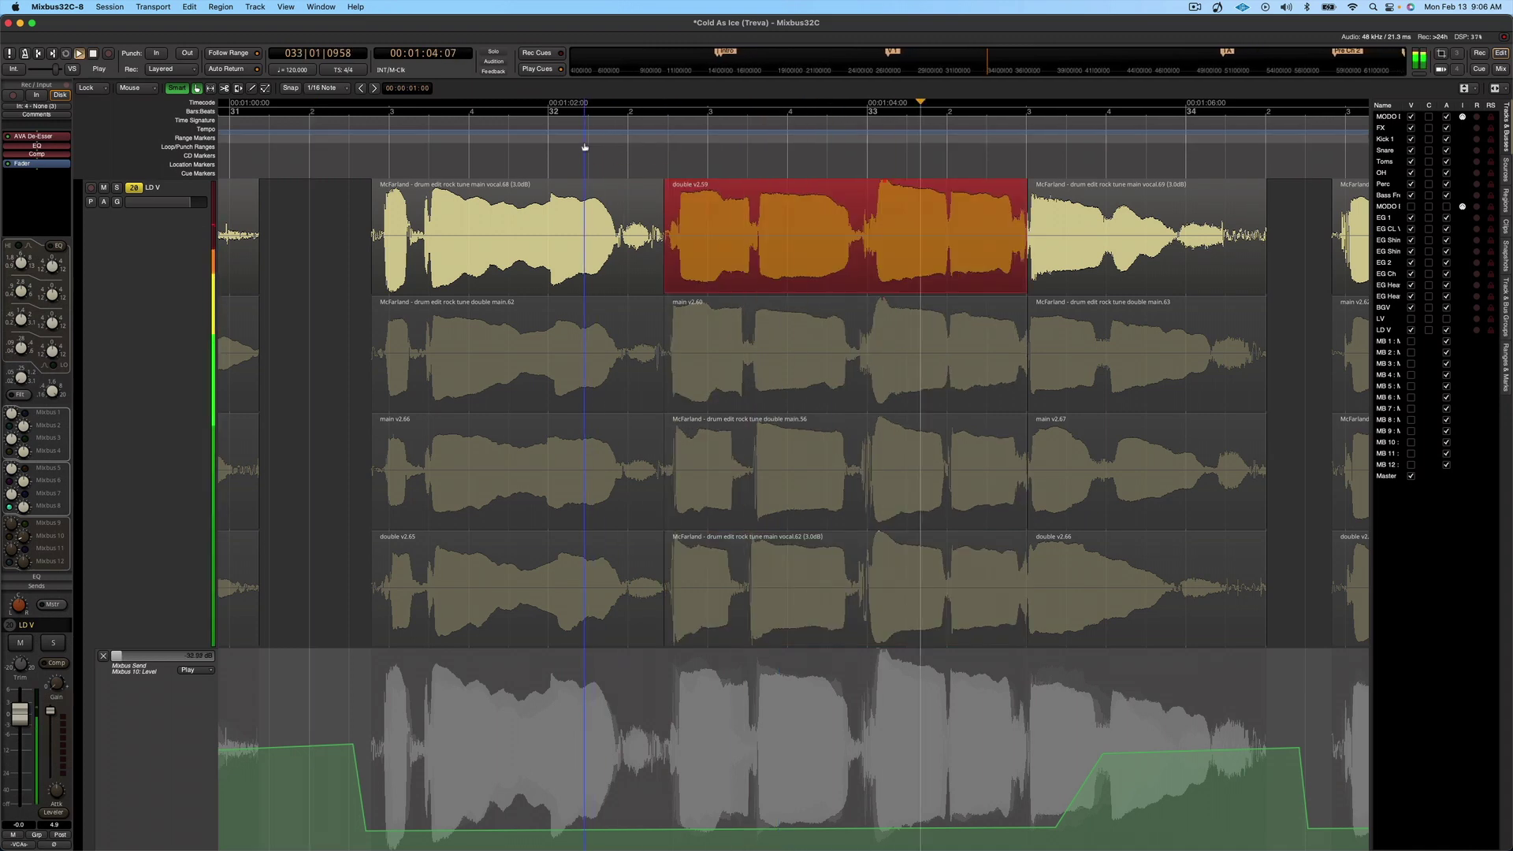
pyautogui.press('space')
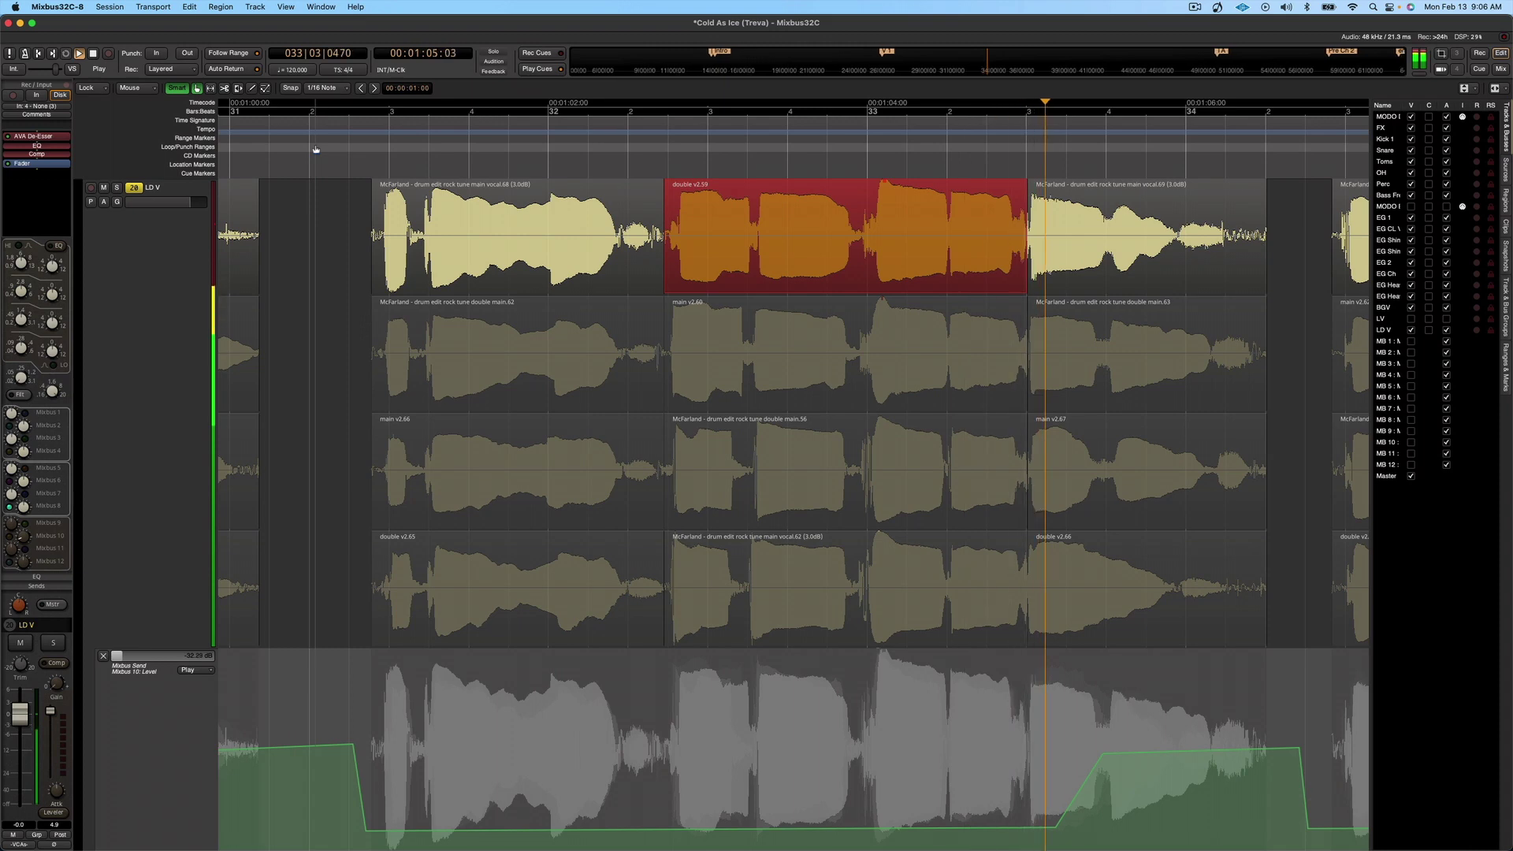
pyautogui.press('space')
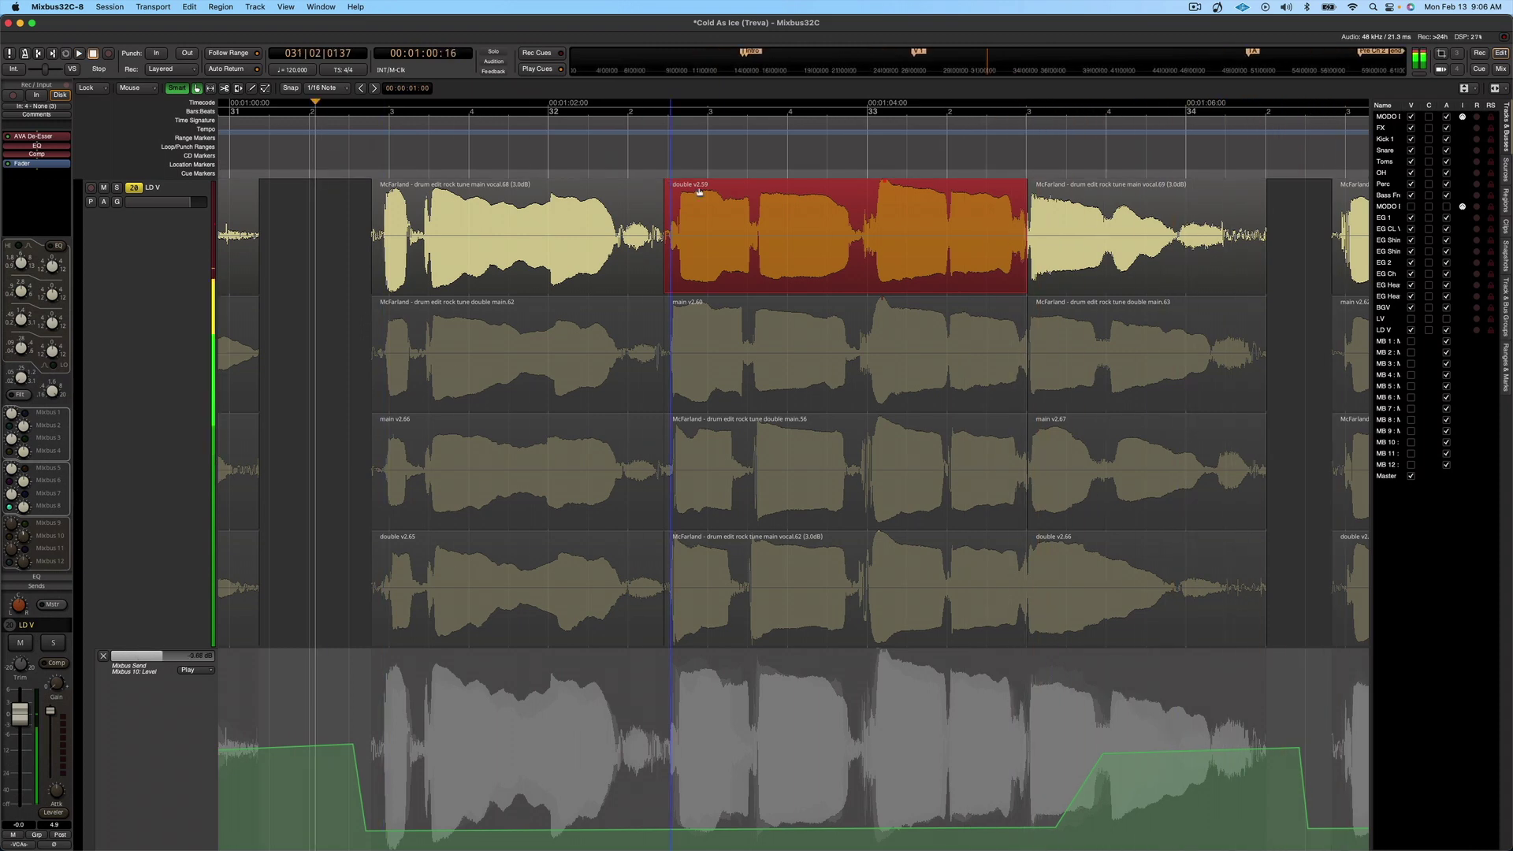
pyautogui.click(1211, 260)
# Raise the gain of main vocal.69's closing range by about 3.35 dB and play it back.
pyautogui.moveTo(1105, 223); pyautogui.dragTo(1277, 248)
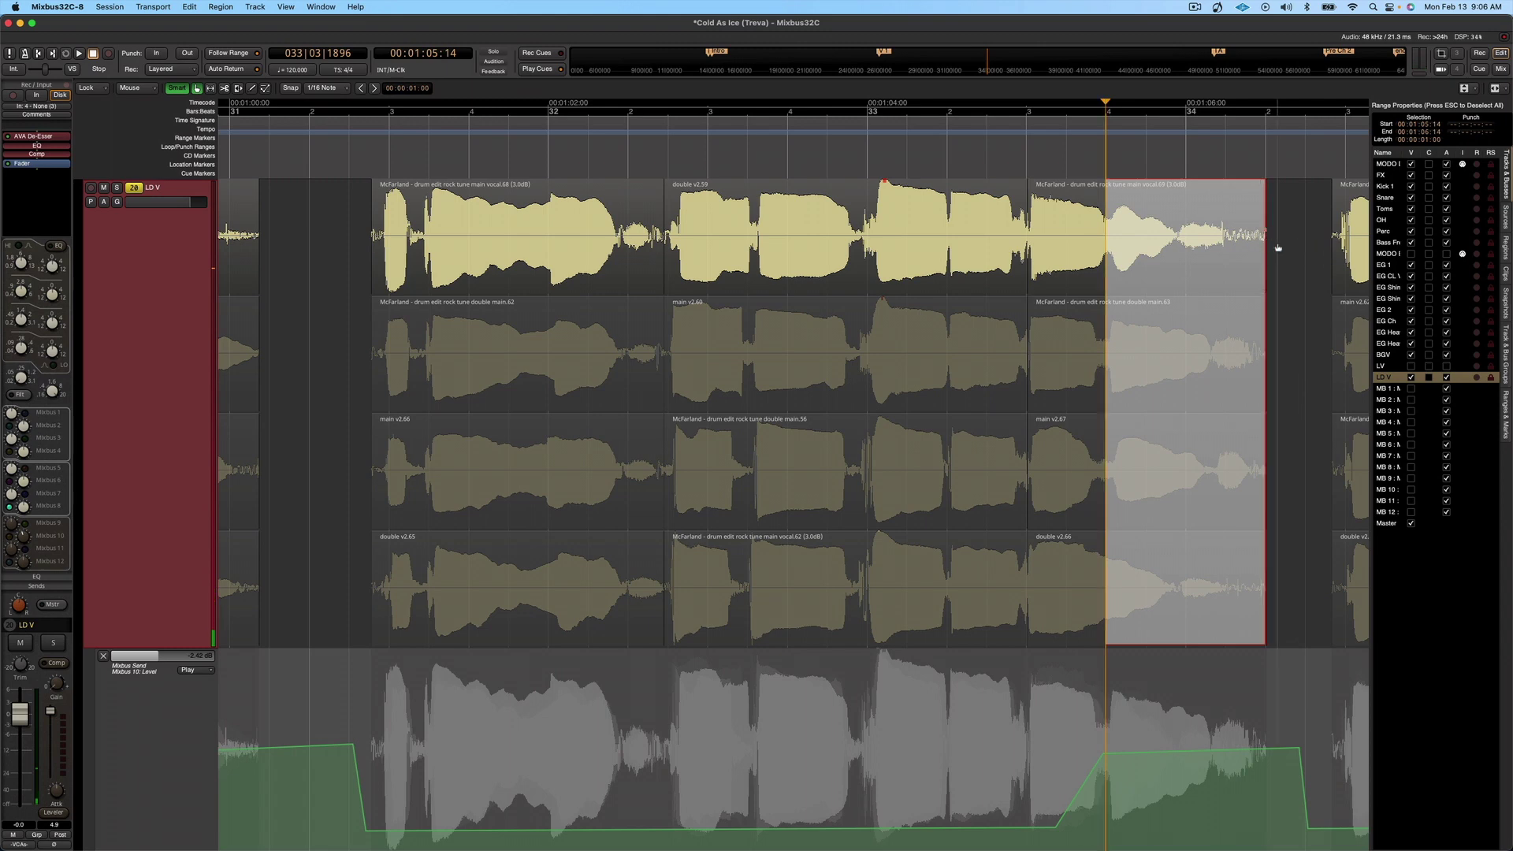
pyautogui.press('d')
pyautogui.moveTo(1188, 202); pyautogui.dragTo(1189, 203)
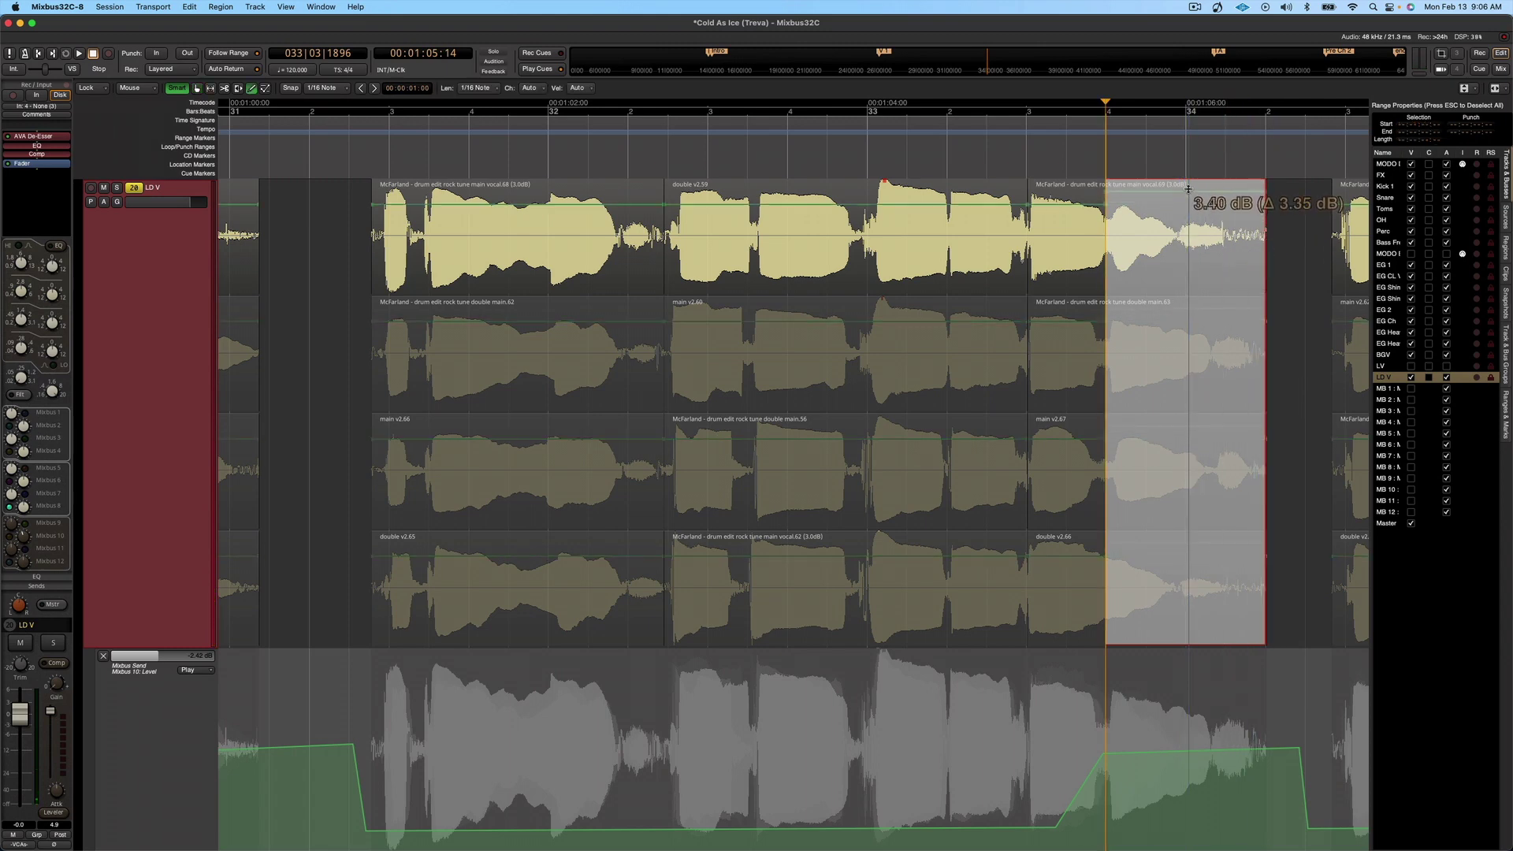
pyautogui.press('Escape')
pyautogui.press('g')
pyautogui.click(867, 138)
pyautogui.press('space')
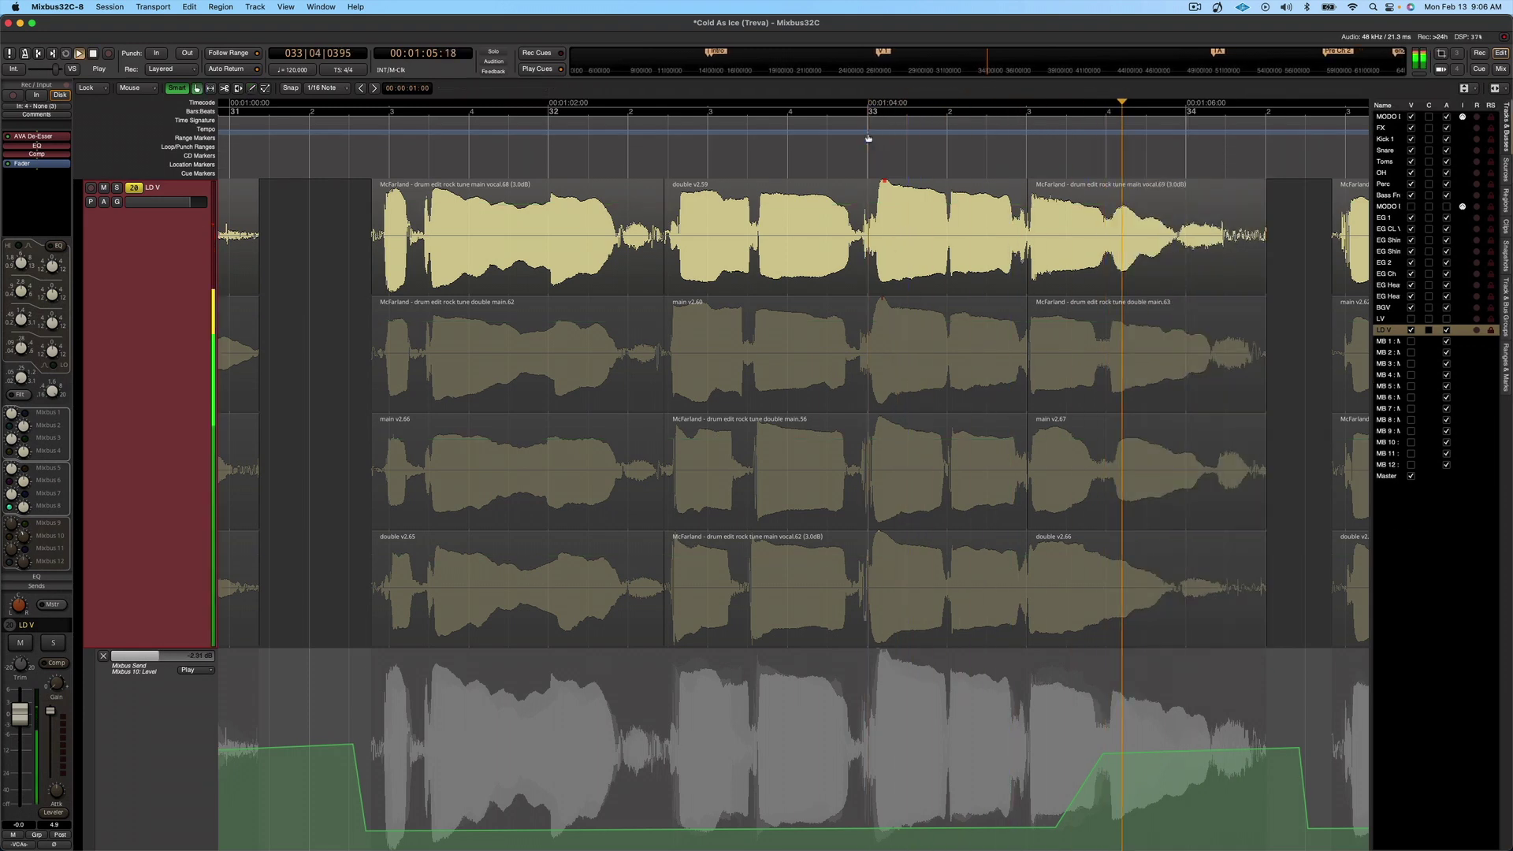
pyautogui.press('space')
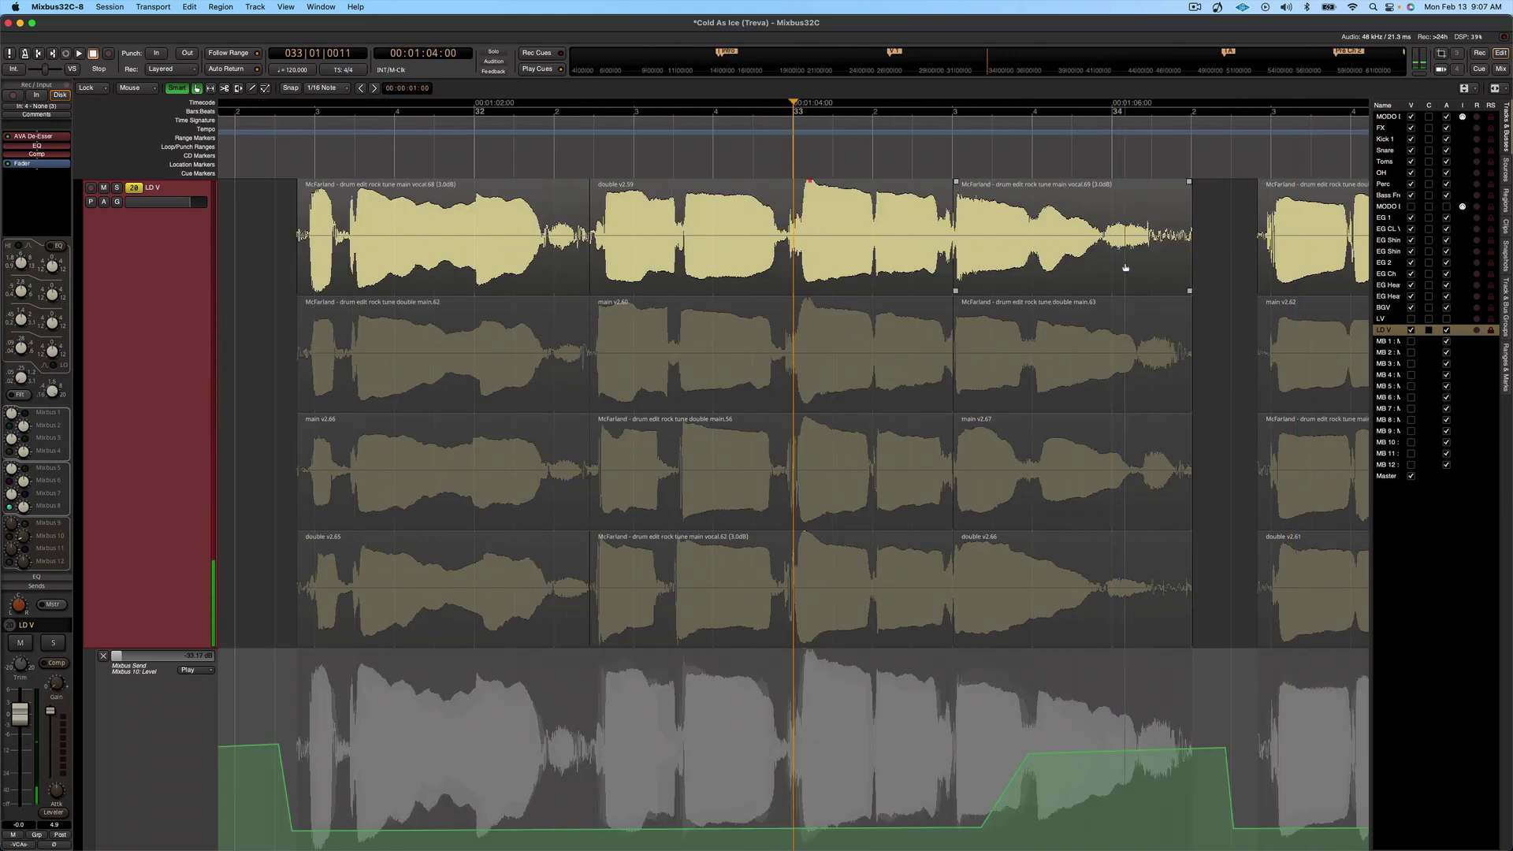
pyautogui.hscroll(5, 1125, 268)
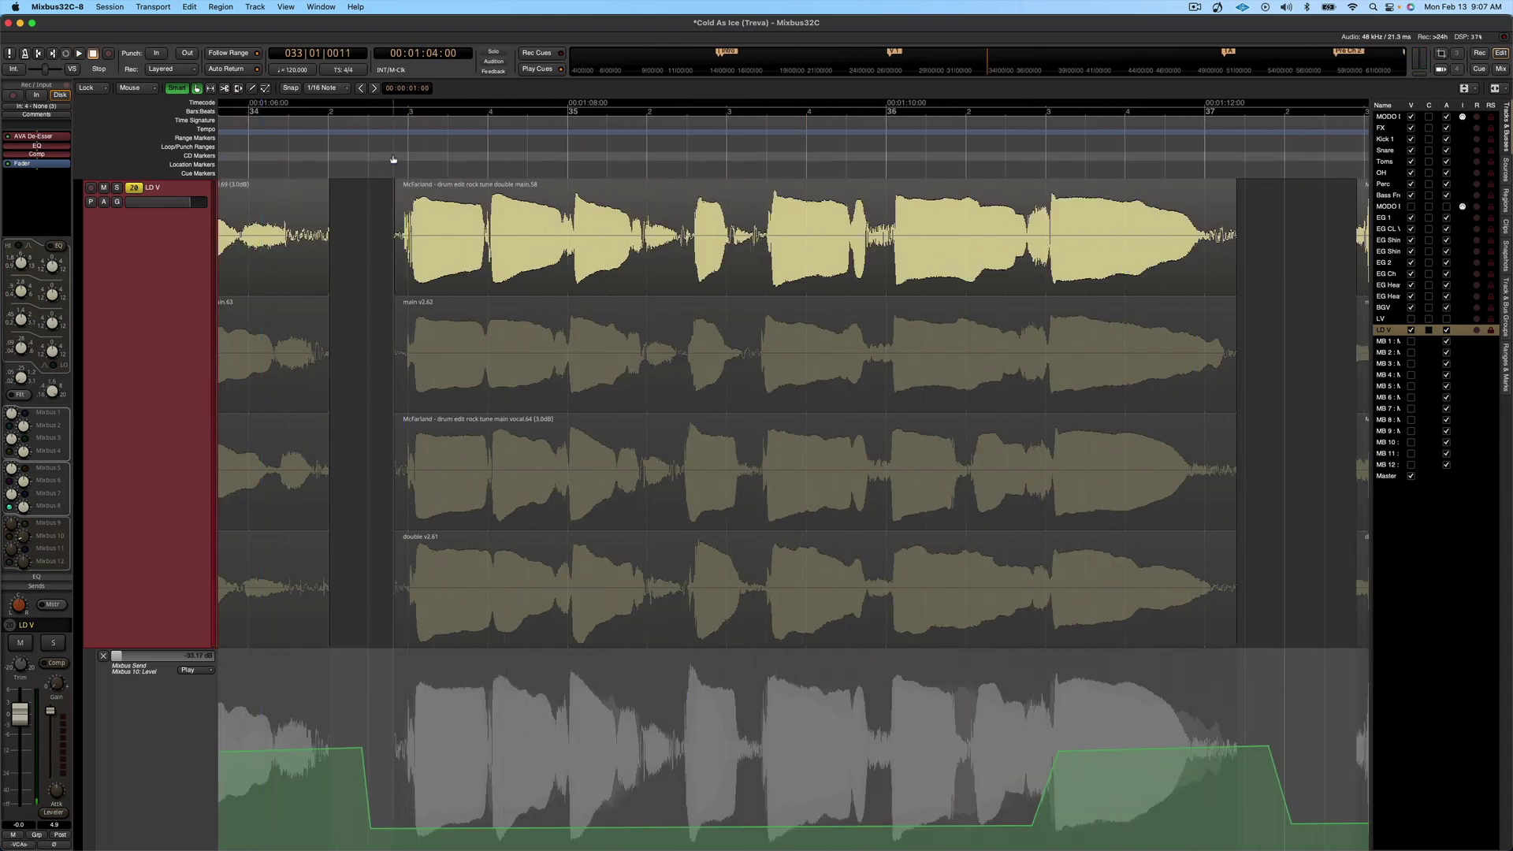
pyautogui.click(438, 236)
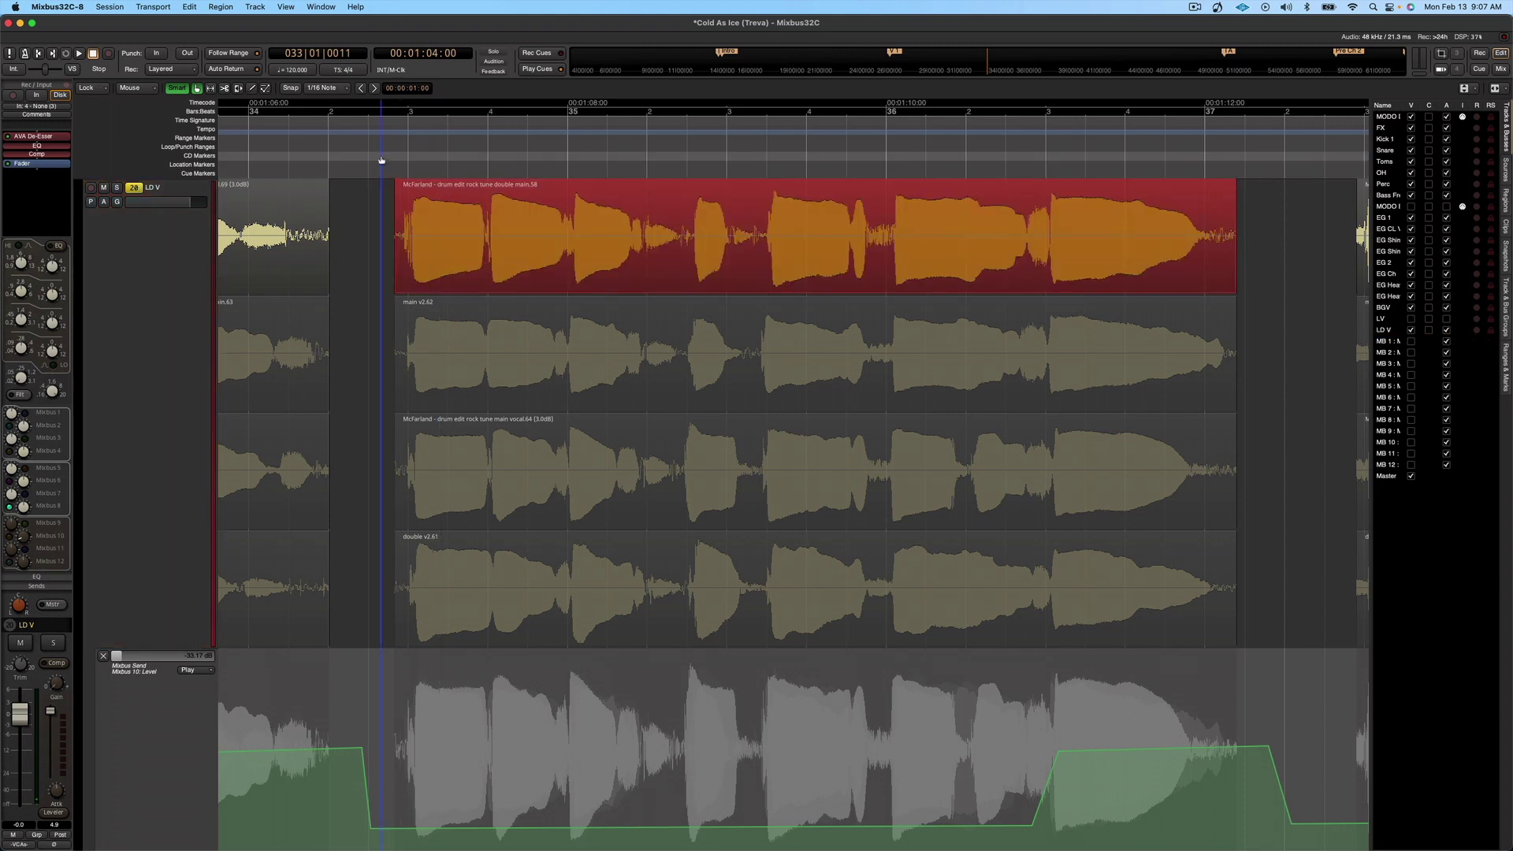
pyautogui.click(375, 161)
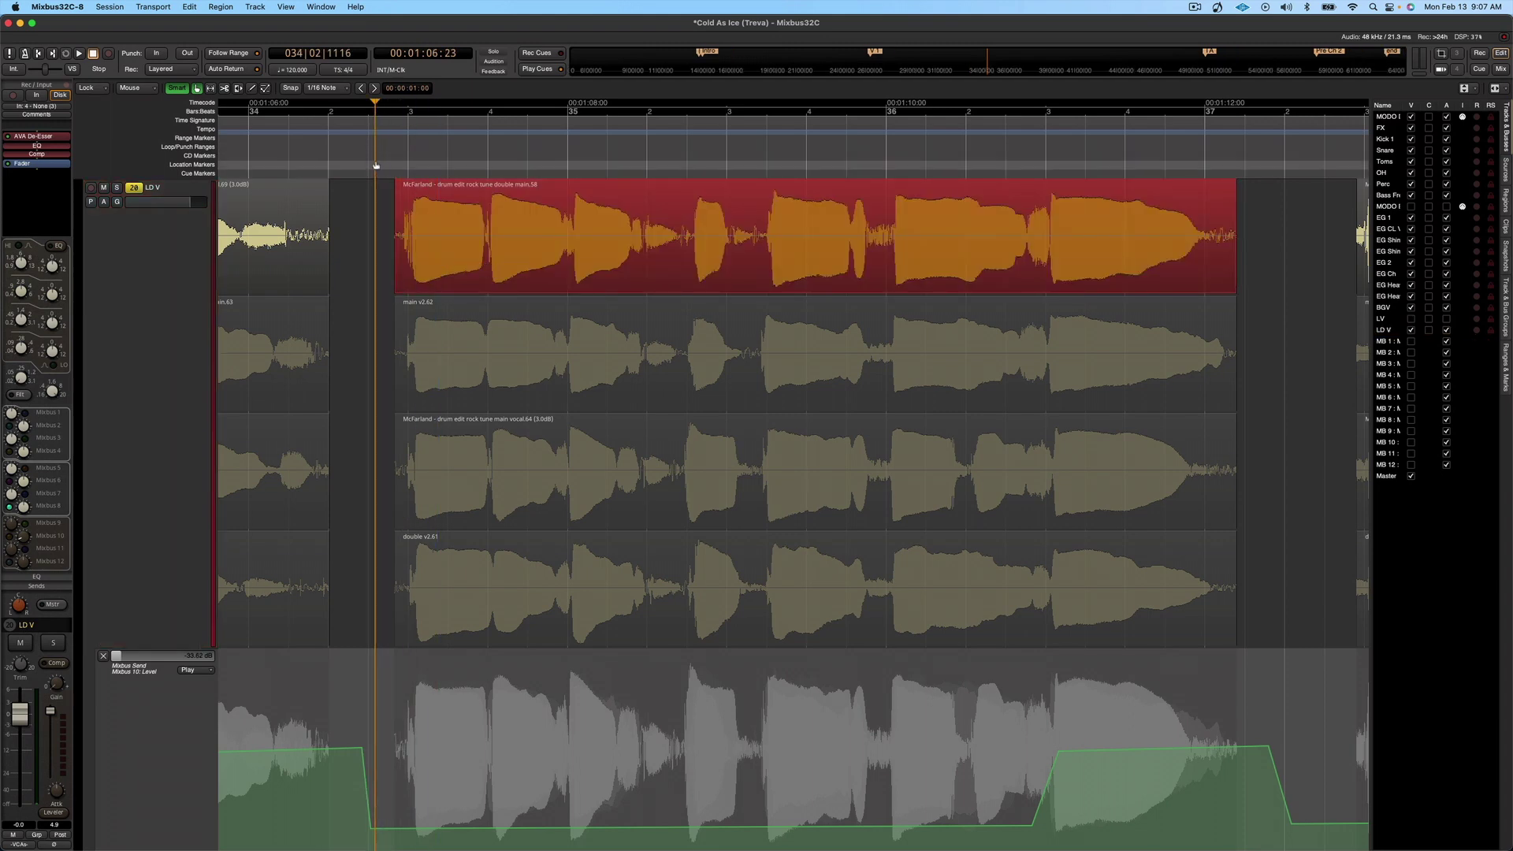
pyautogui.press('space')
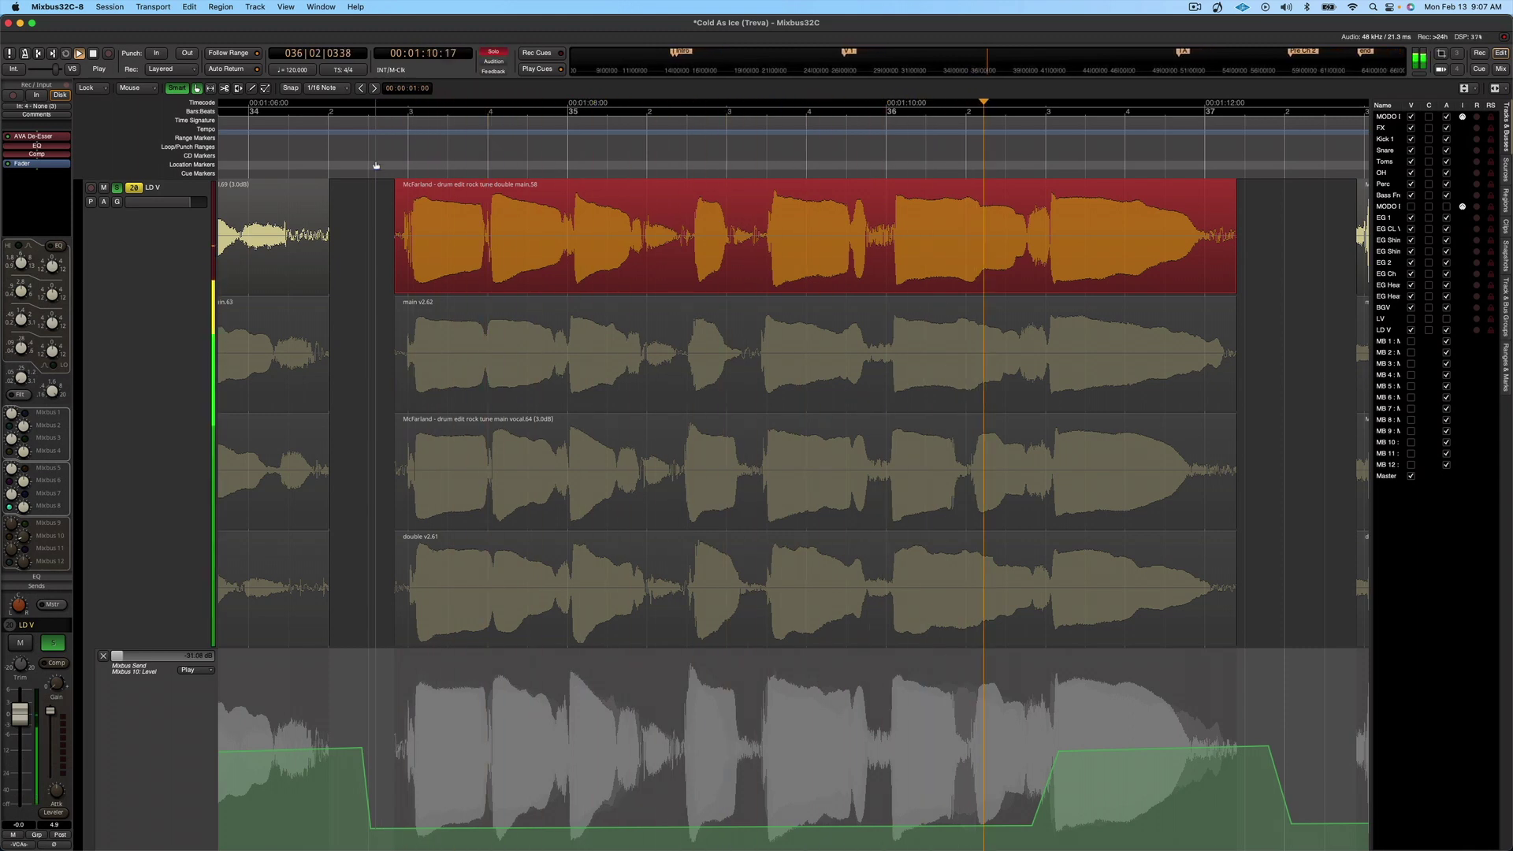
pyautogui.press('space')
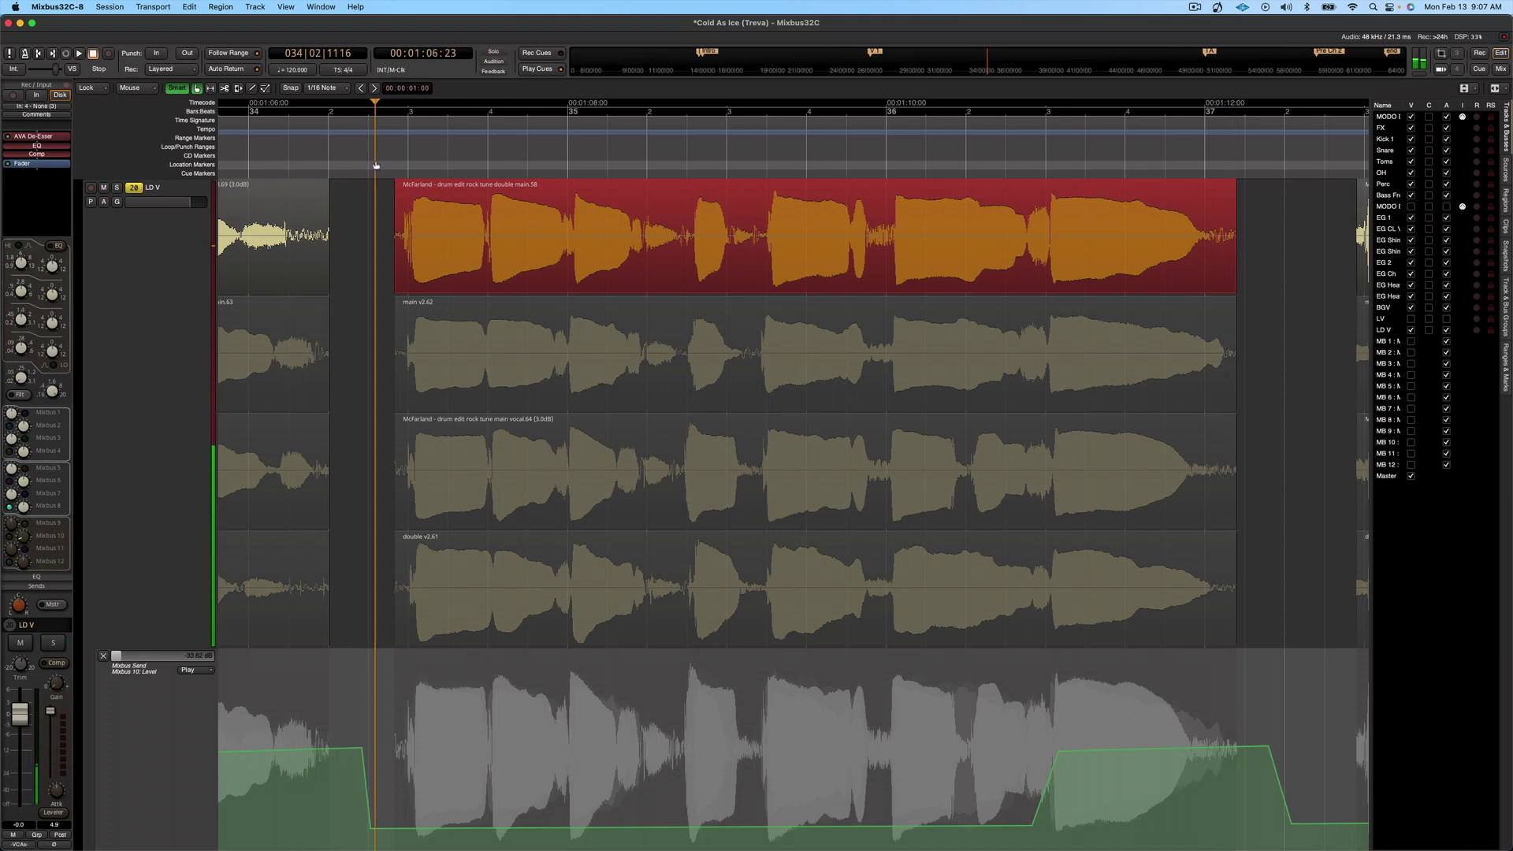
pyautogui.click(438, 388)
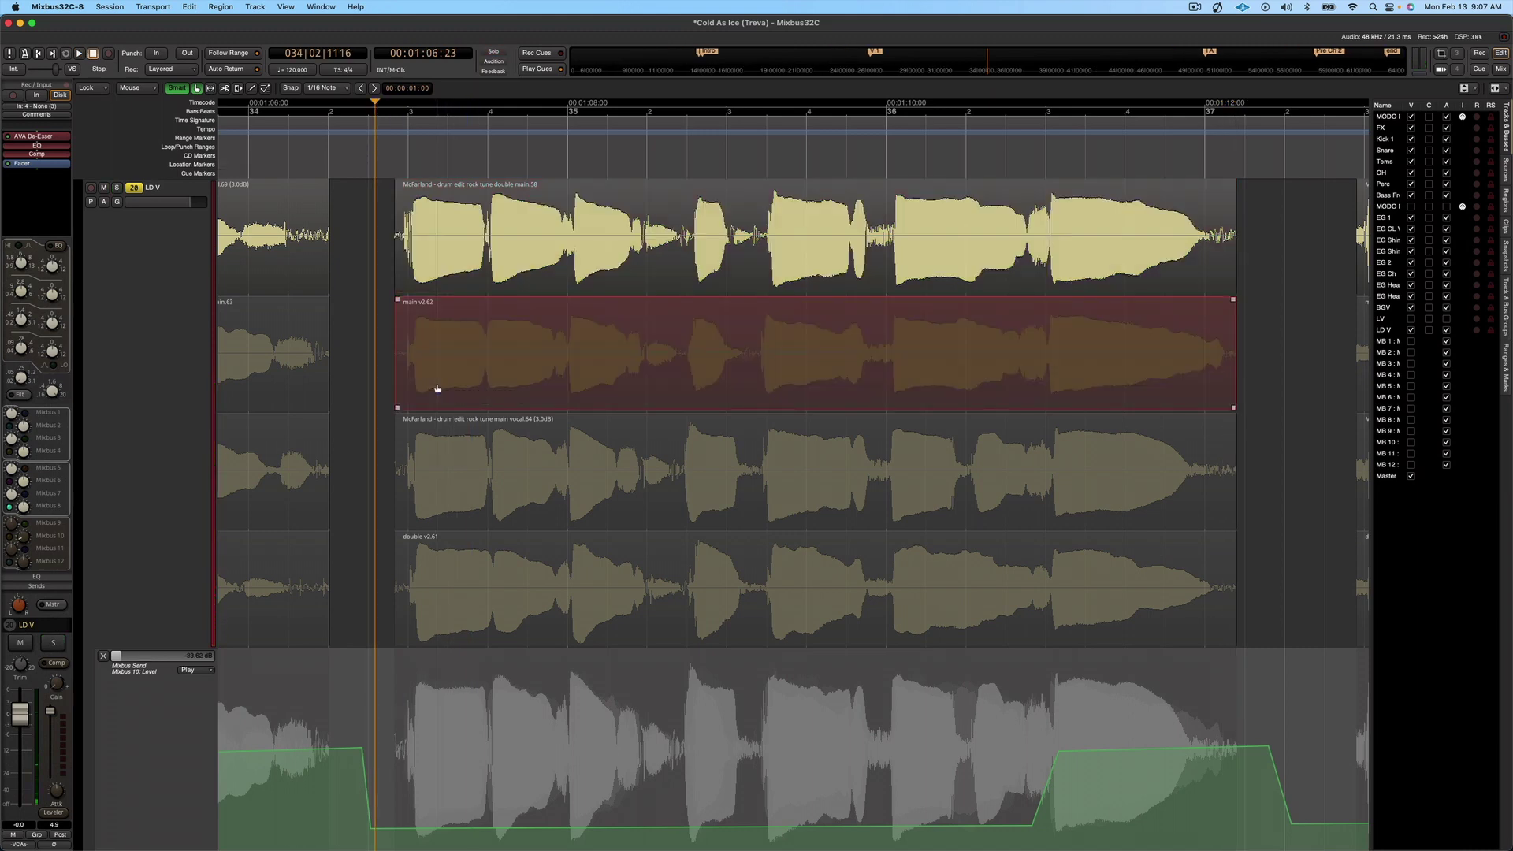
pyautogui.press('space')
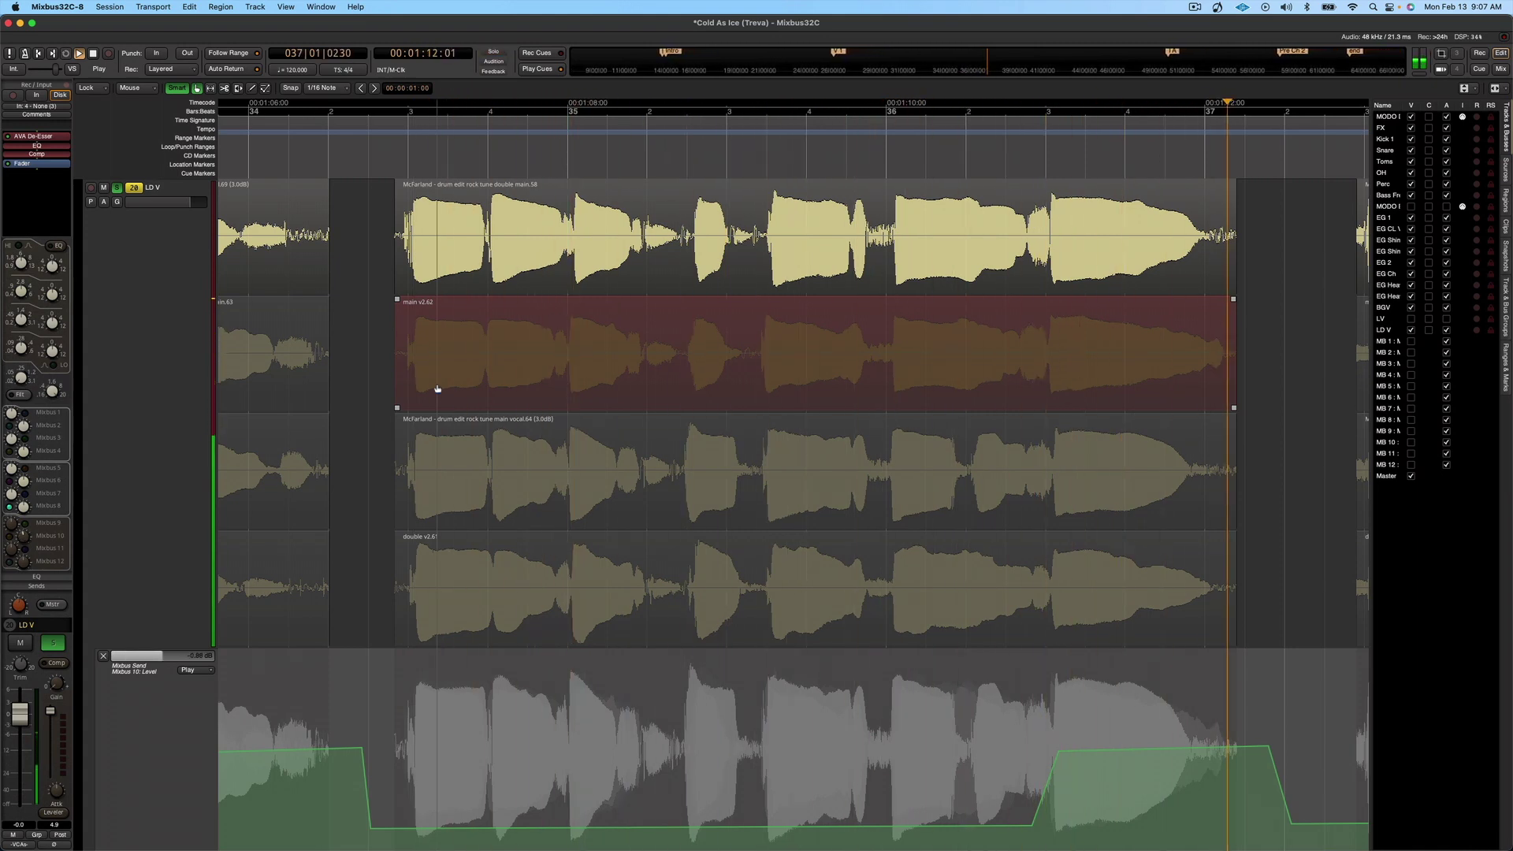
pyautogui.press('space')
pyautogui.click(454, 505)
pyautogui.hotkey('ctrl', 's')
pyautogui.press('space')
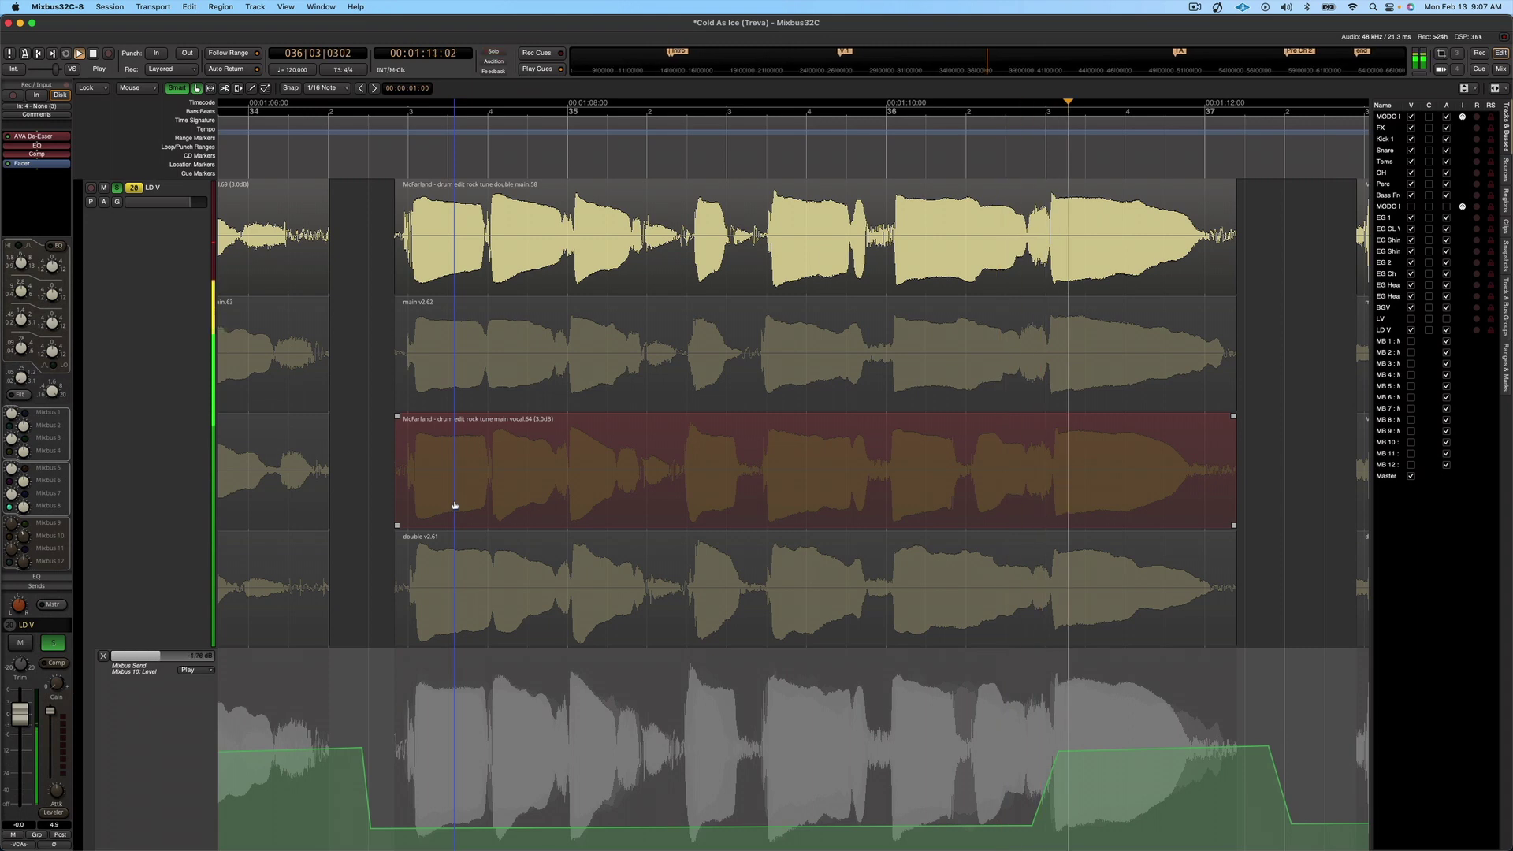
pyautogui.hotkey('ctrl', 's')
pyautogui.press('space')
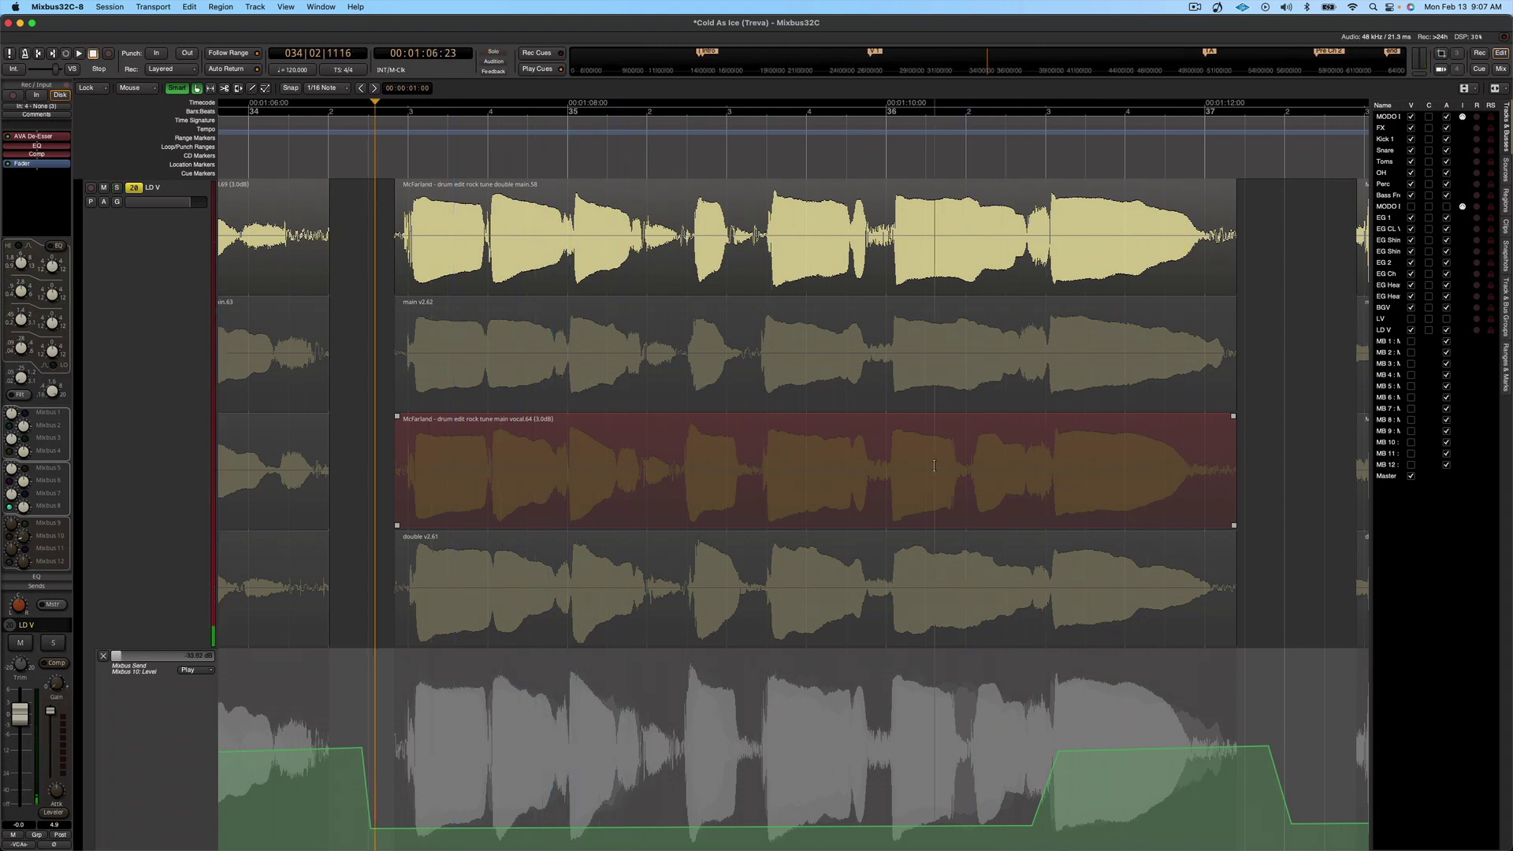
# Split all four lanes at the phrase range and raise main vocal.64 to the top layer.
pyautogui.moveTo(883, 457); pyautogui.dragTo(1049, 497)
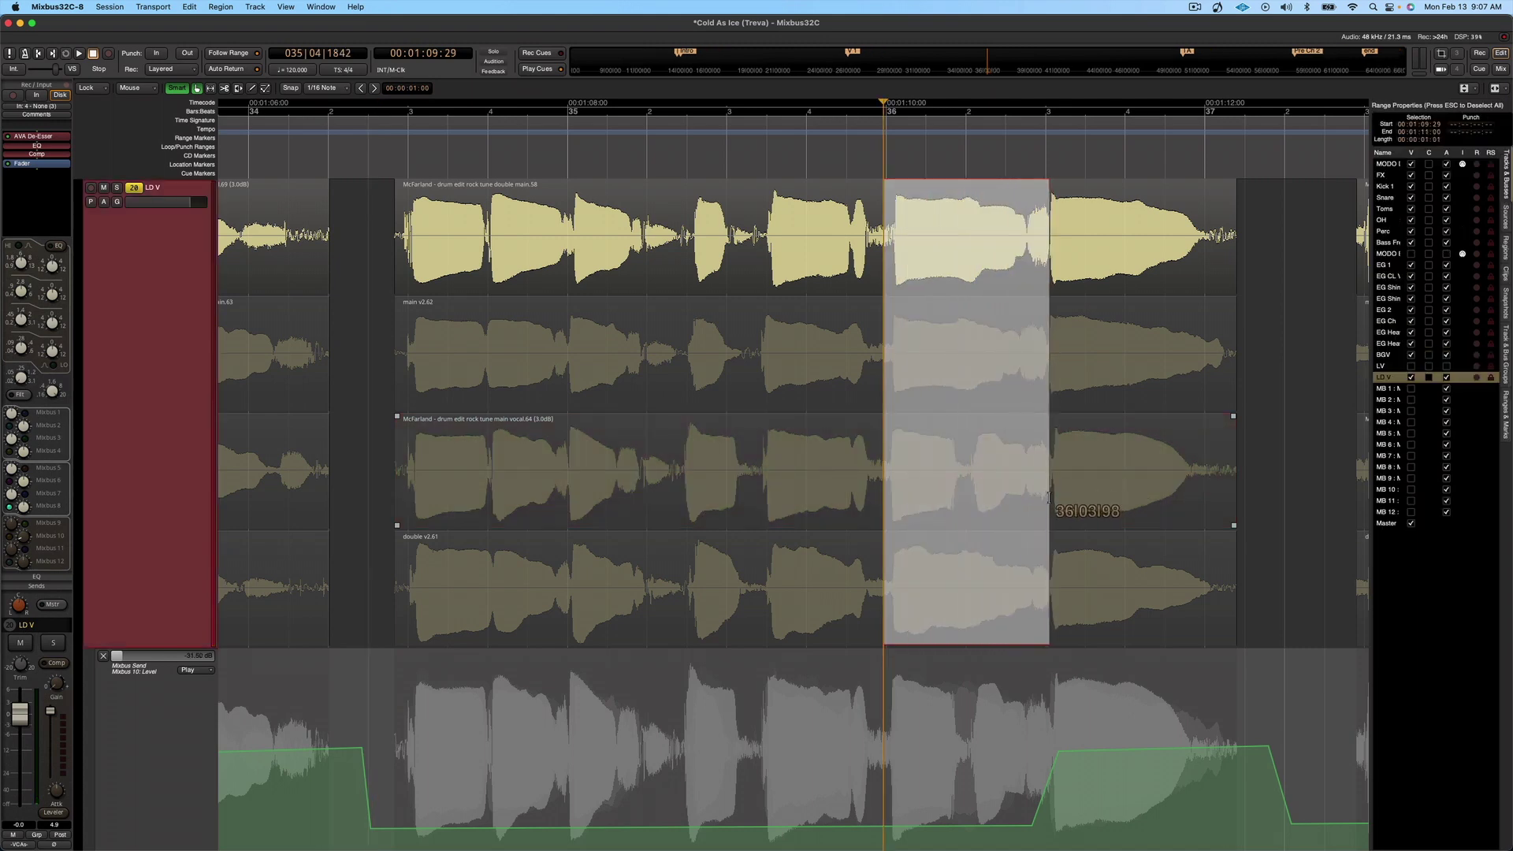
pyautogui.press('s')
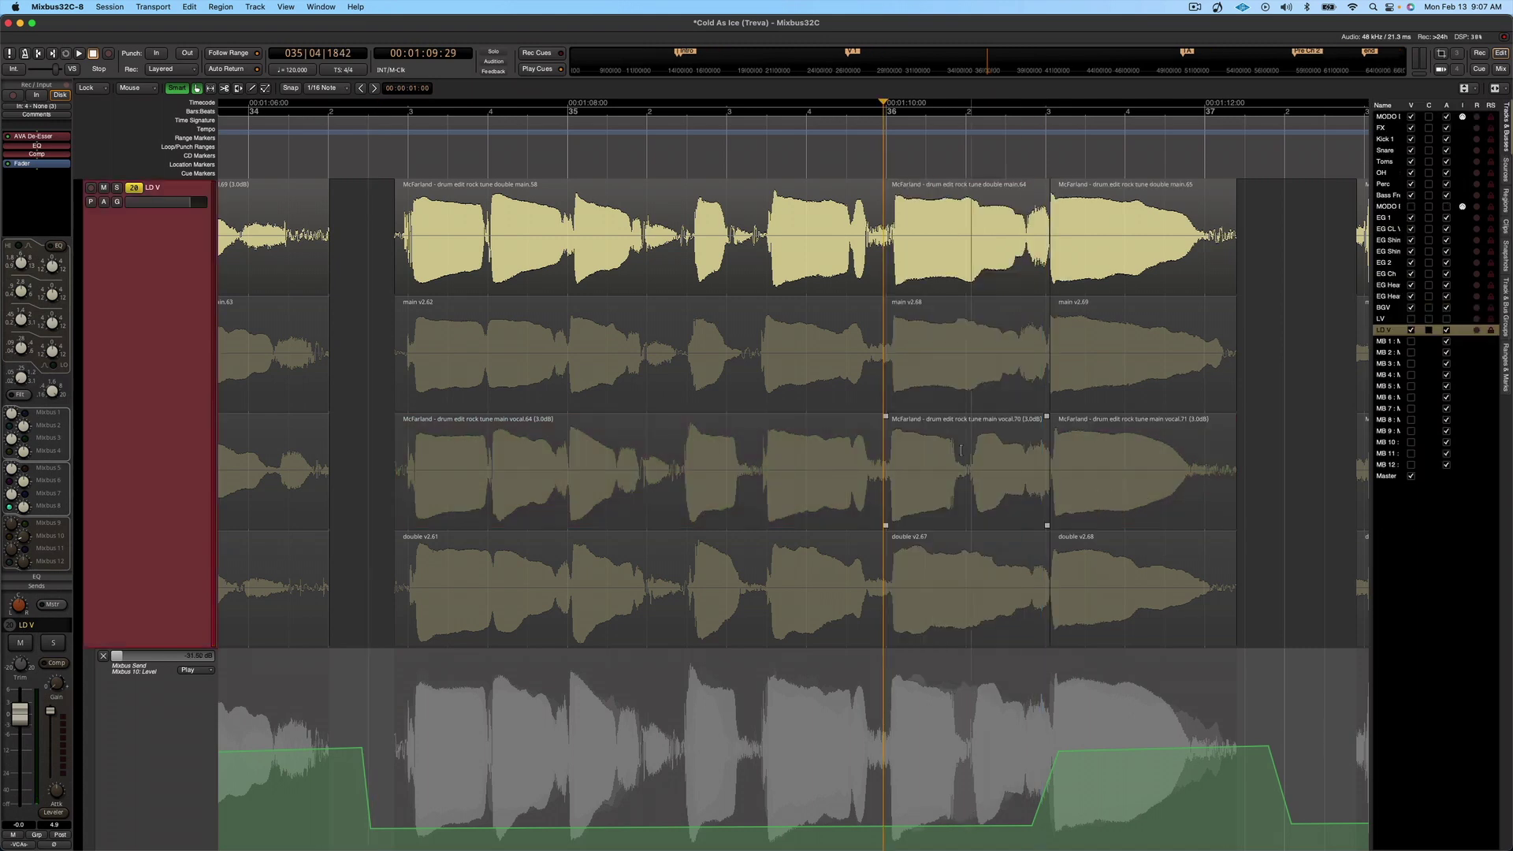
pyautogui.click(660, 513)
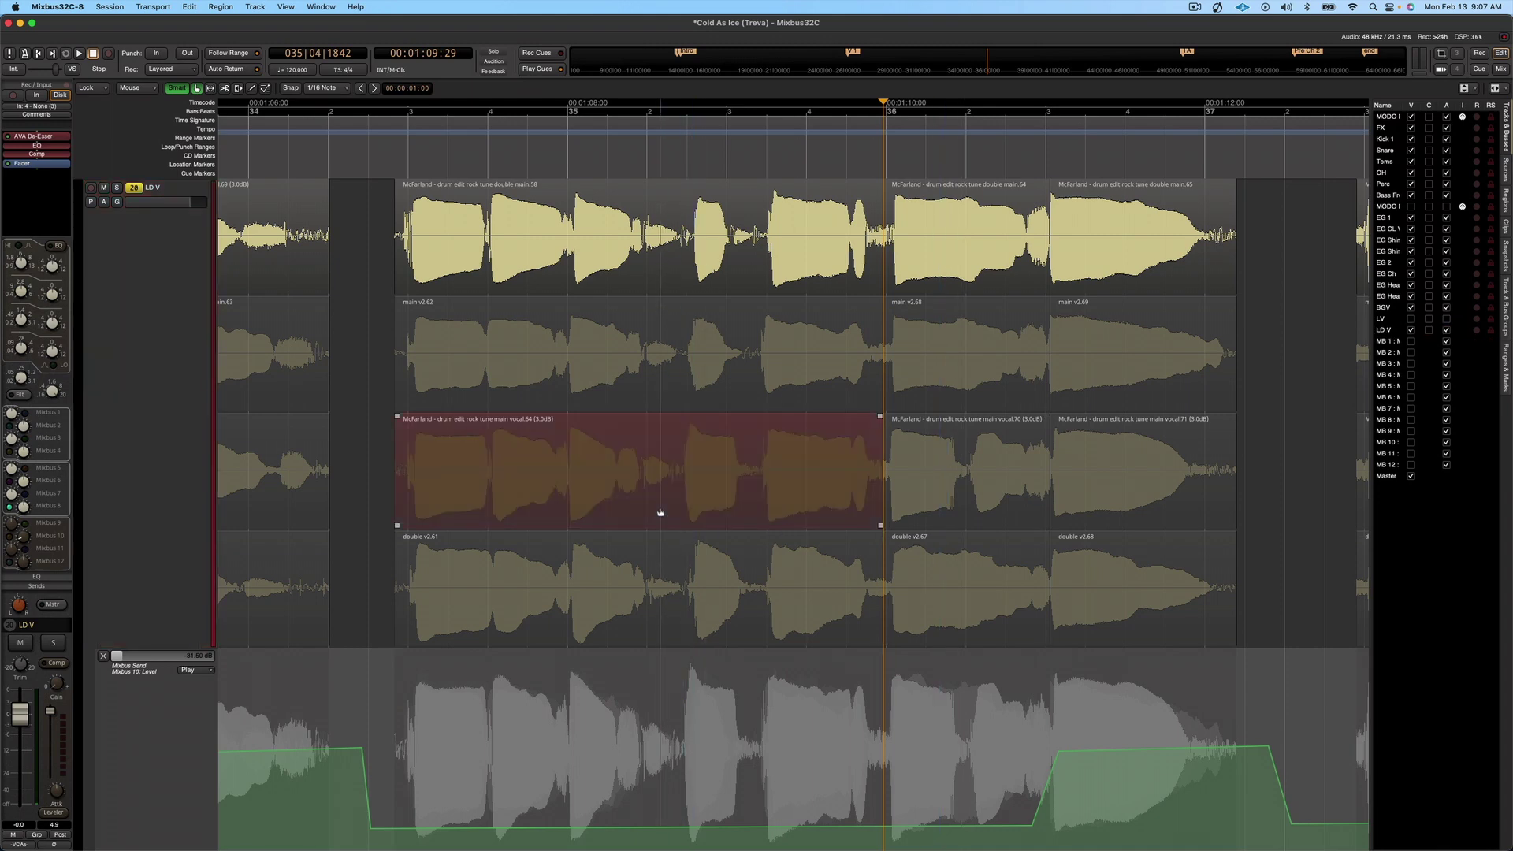
pyautogui.hotkey('ctrl', 'pageup')
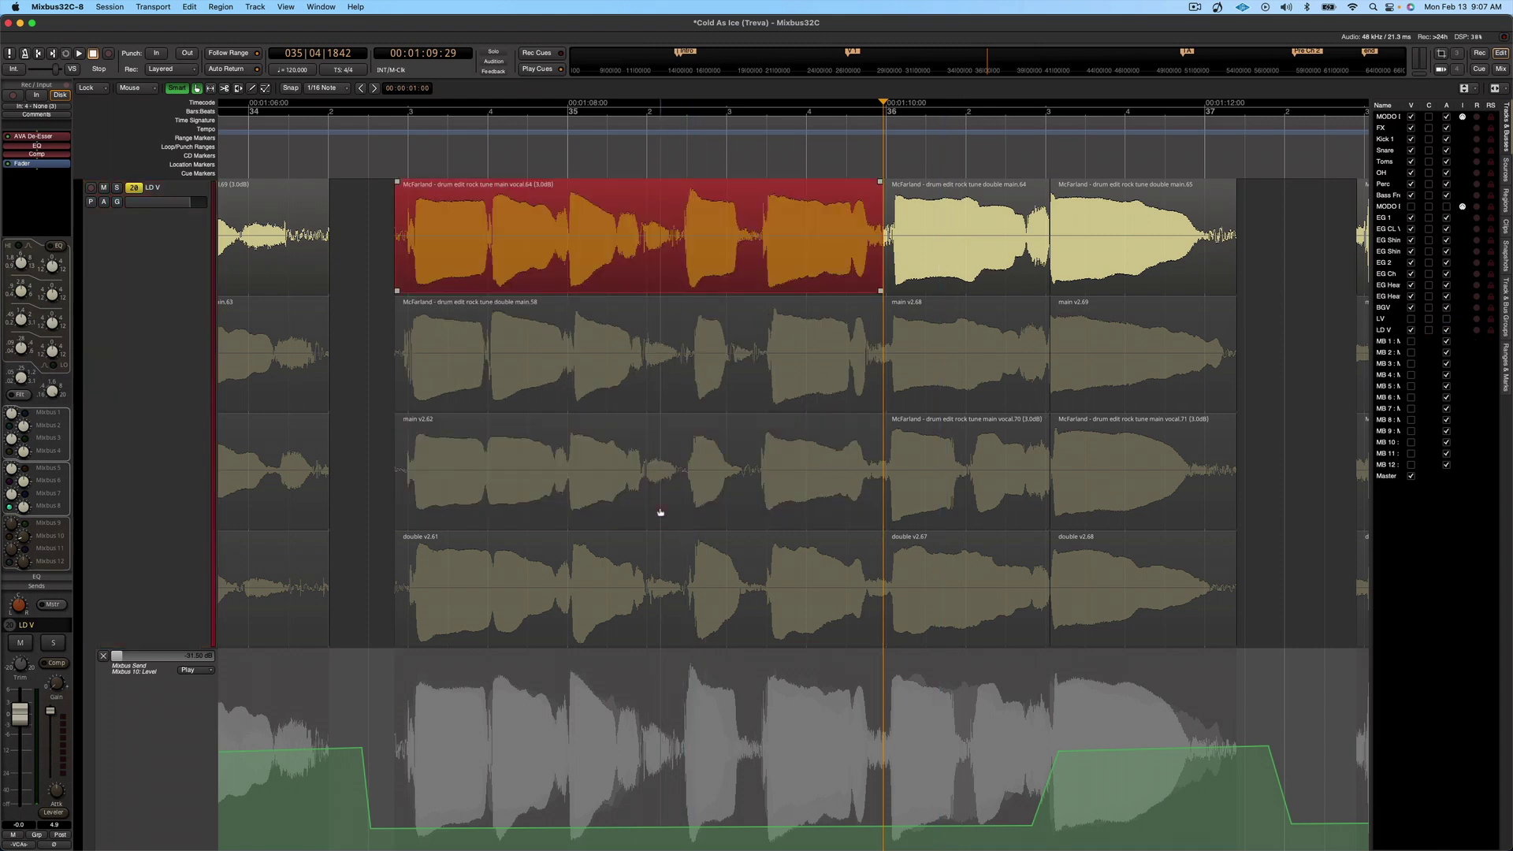
# Audition the double main.64, main v2.68 and main vocal.70 takes soloed for the next phrase.
pyautogui.click(961, 265)
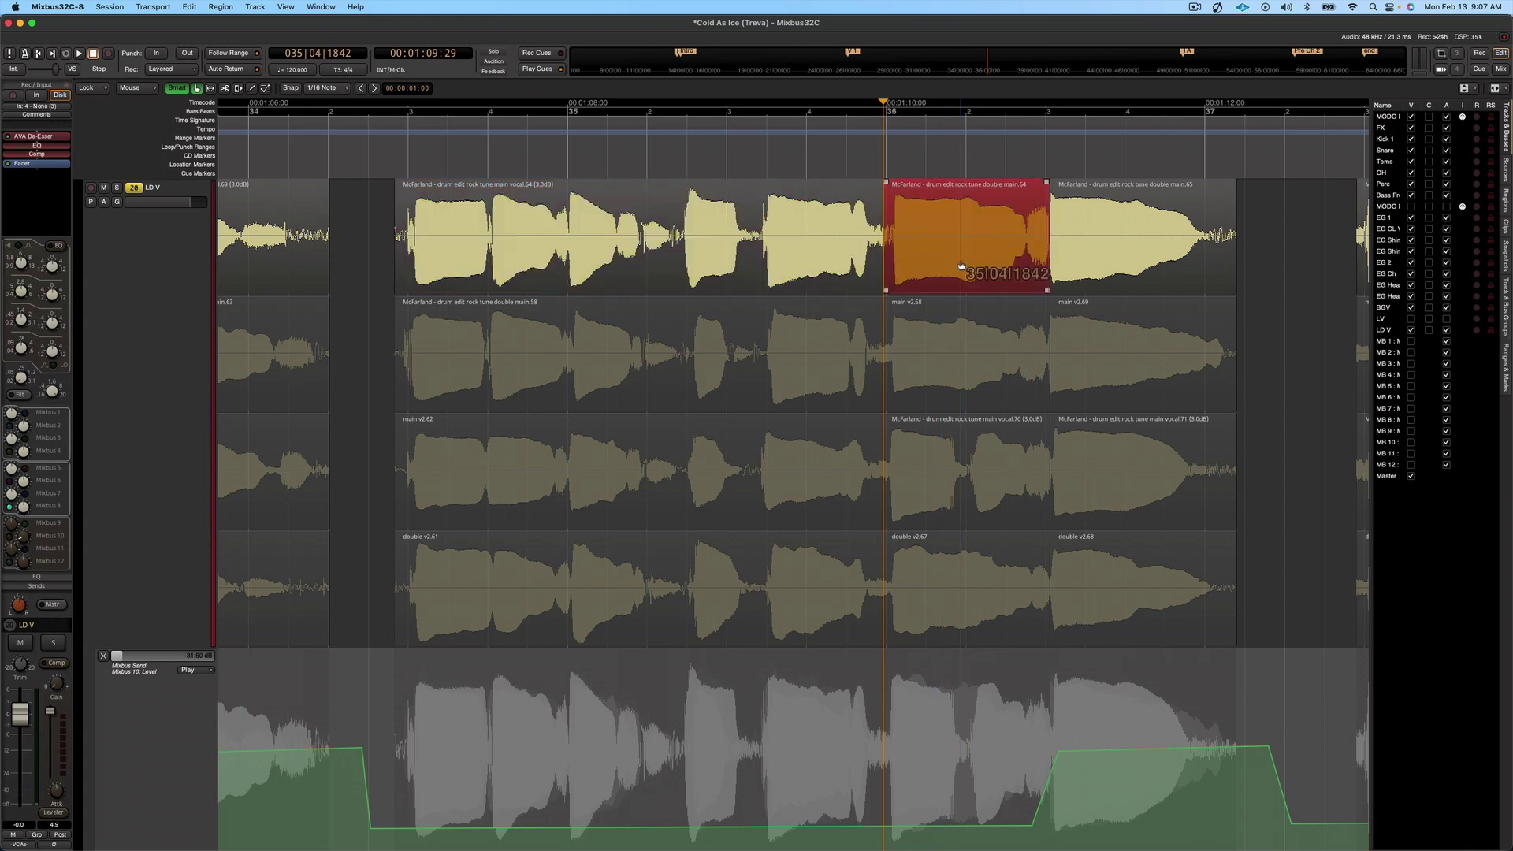
pyautogui.press('space')
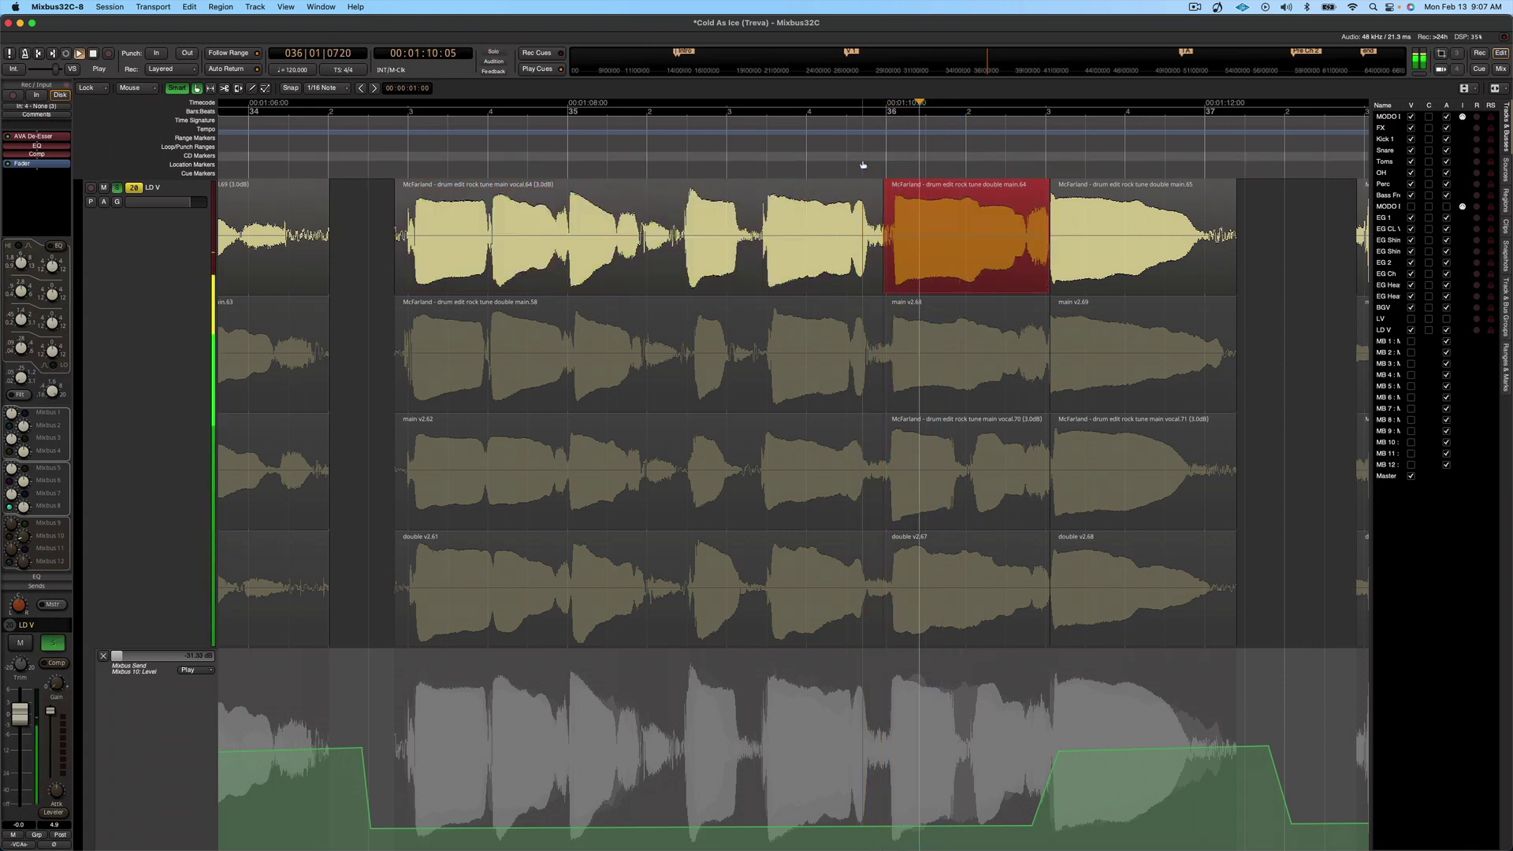
pyautogui.press('space')
pyautogui.click(910, 372)
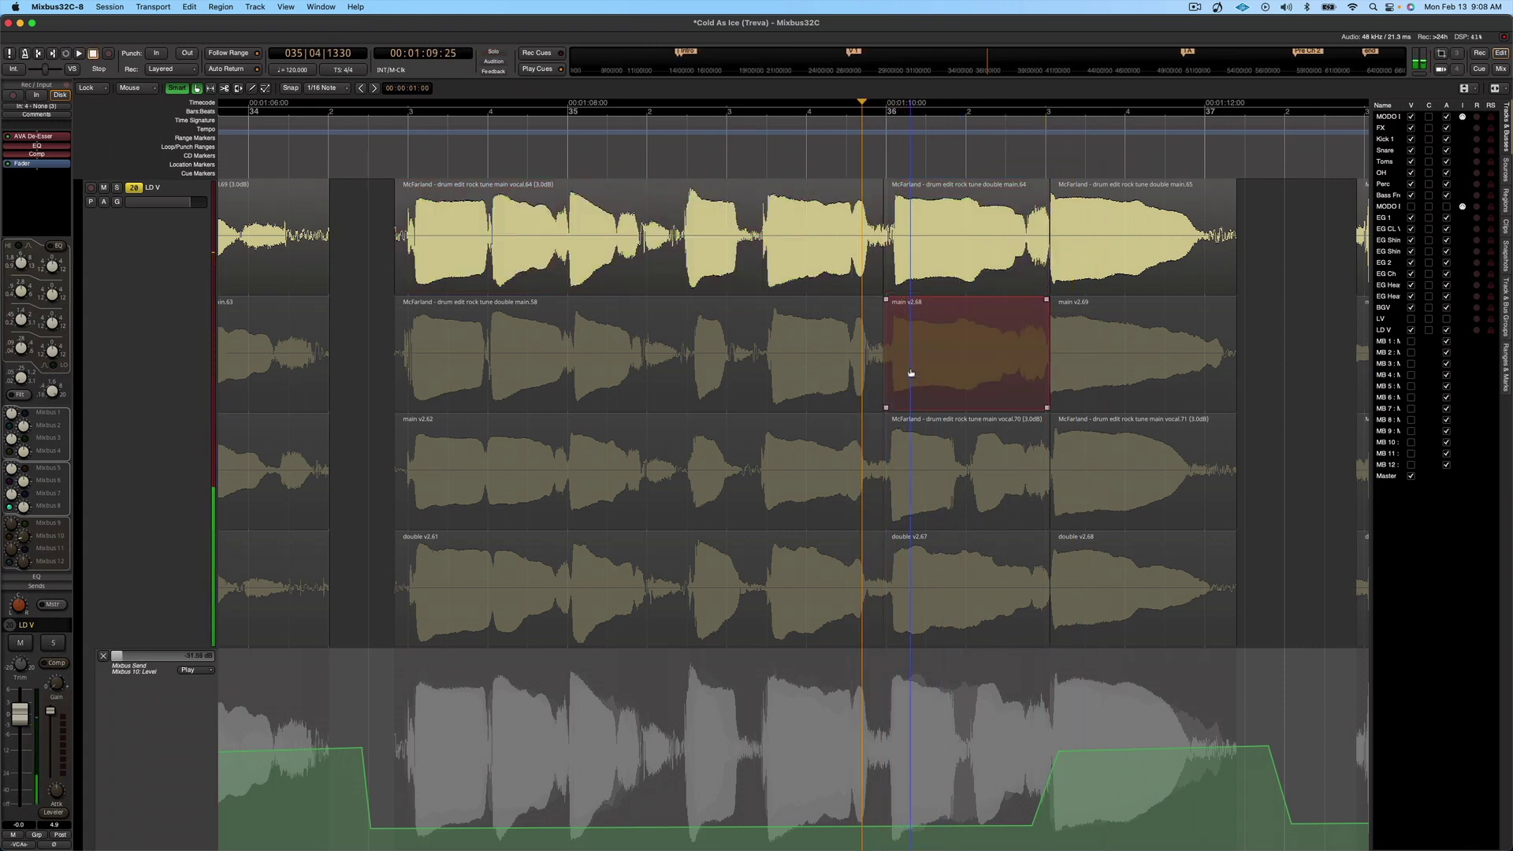
pyautogui.press('space')
pyautogui.click(931, 495)
pyautogui.press('space')
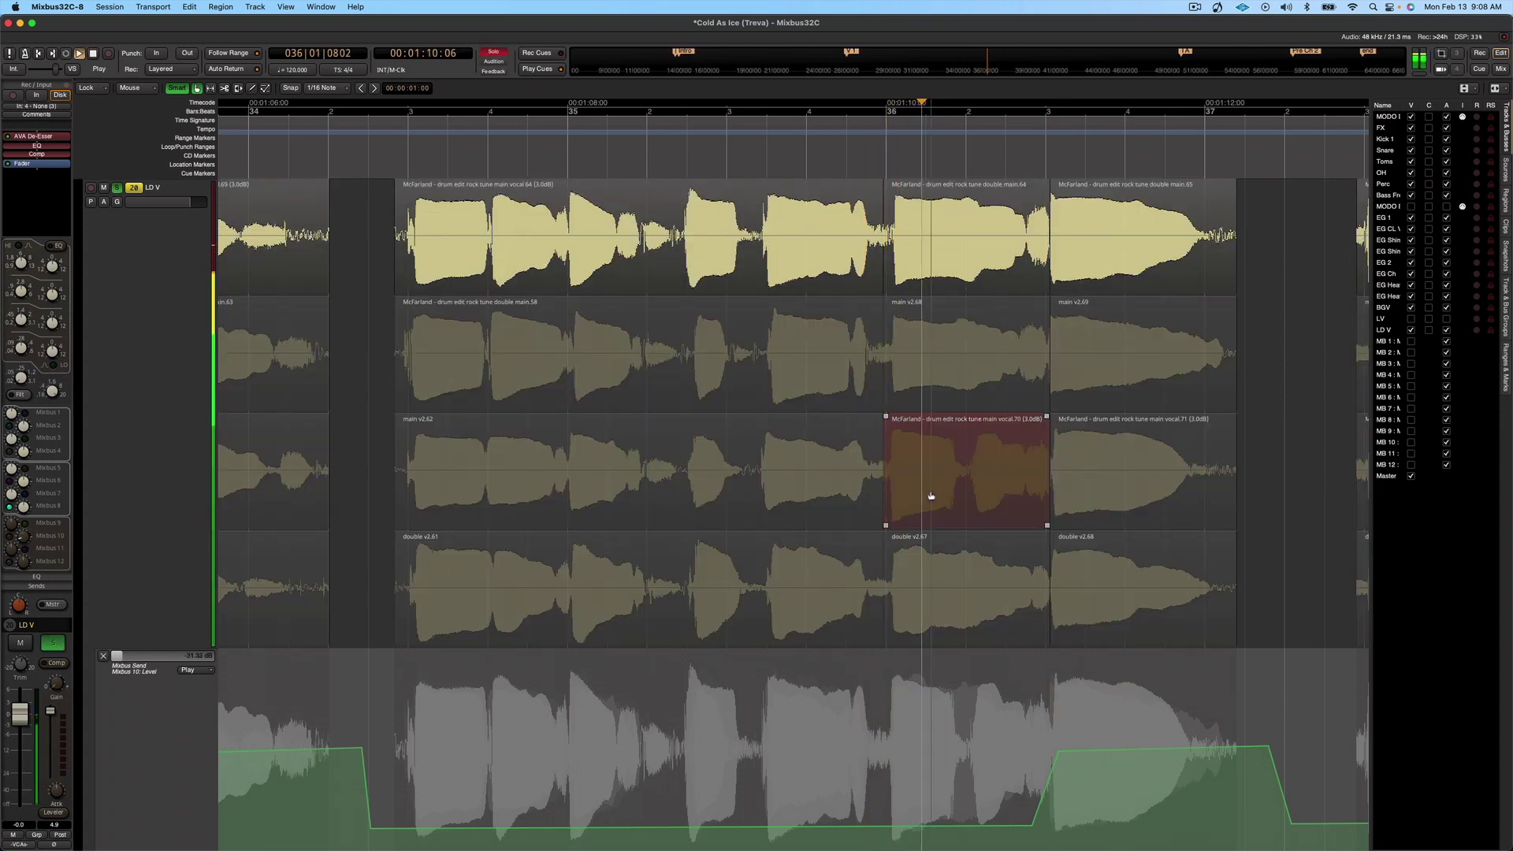
pyautogui.press('space')
# Audition double v2.67 soloed and raise it to the top layer.
pyautogui.click(942, 616)
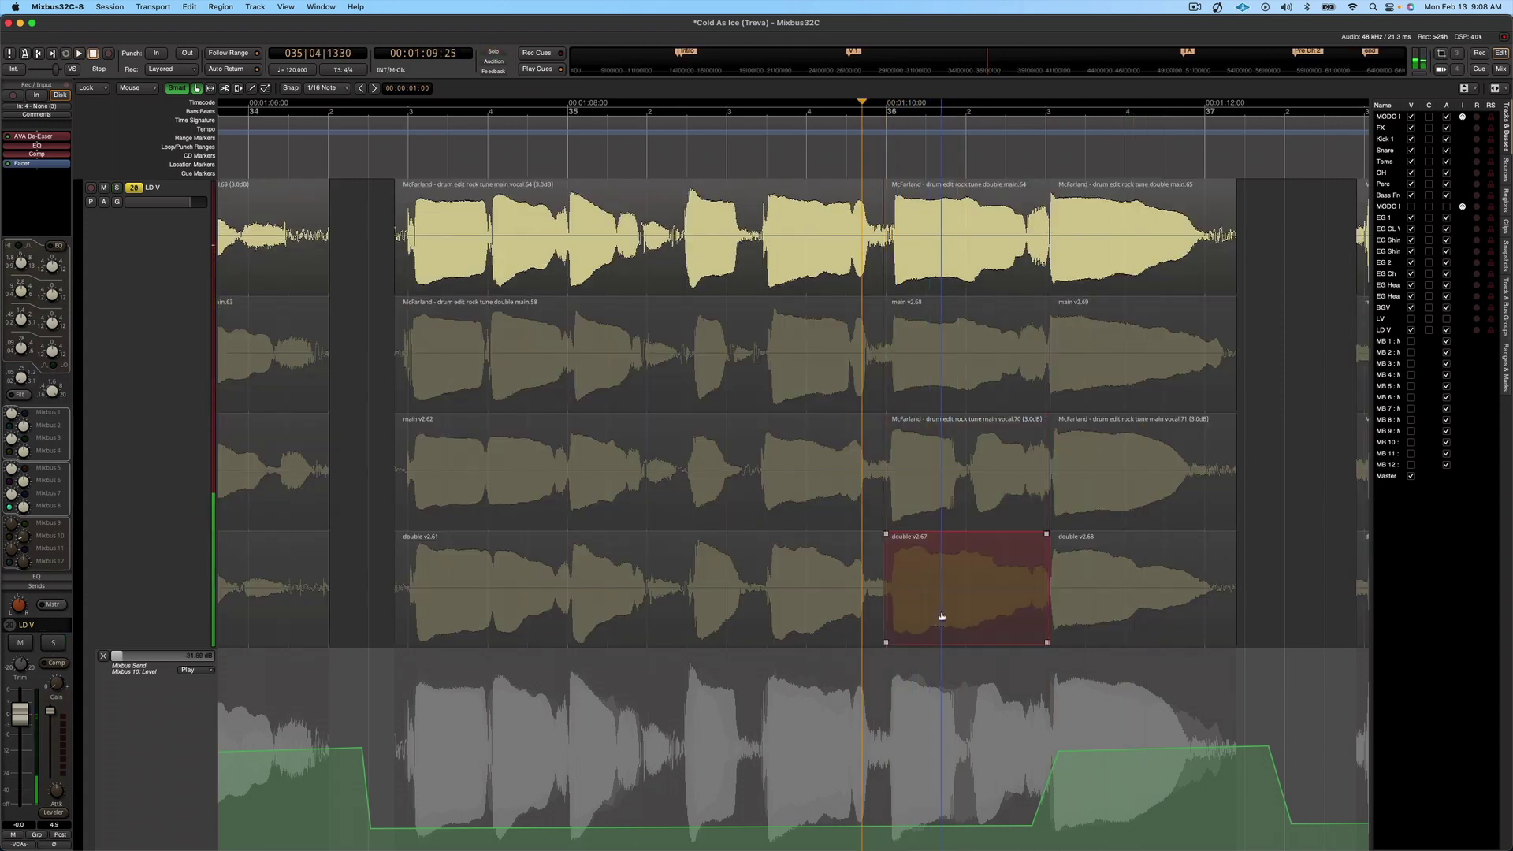
pyautogui.hotkey('shift', 's')
pyautogui.press('space')
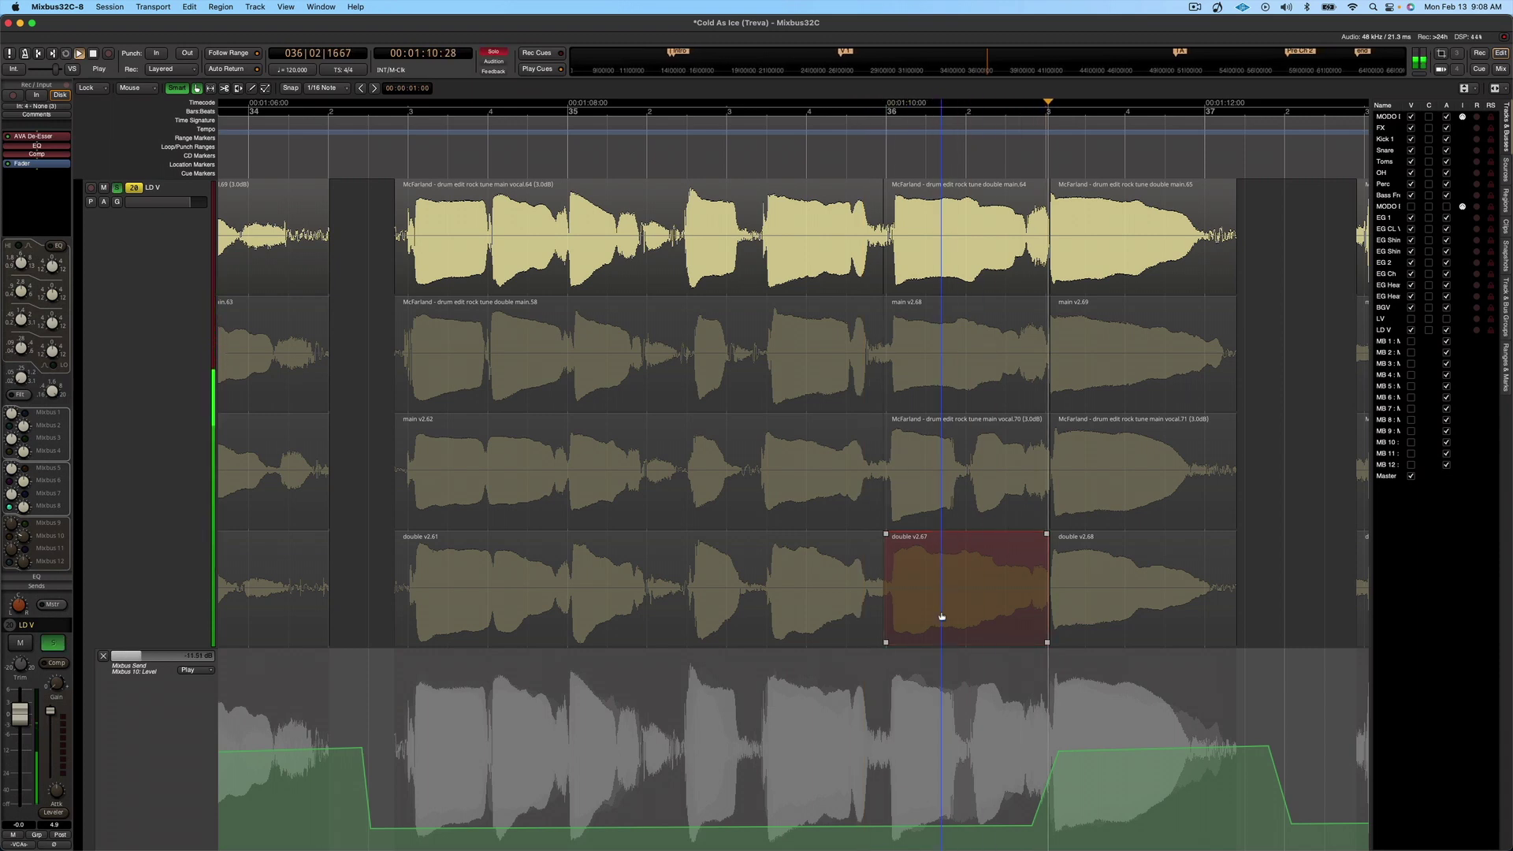
pyautogui.press('space')
pyautogui.hotkey('shift', 's')
pyautogui.press('super+shift+Up')
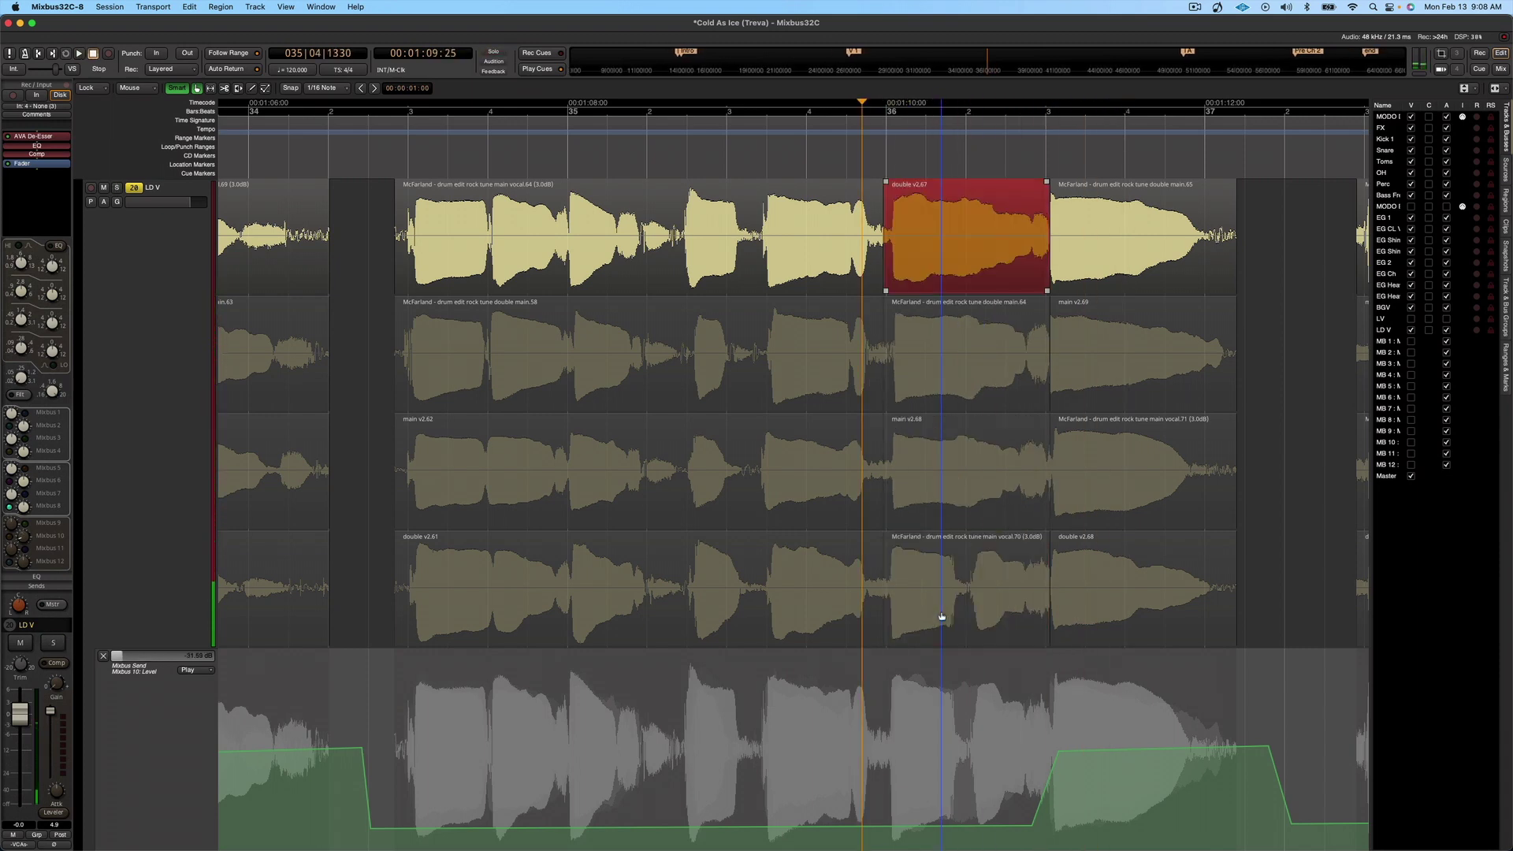
# Play back the comped phrases from before bar 35, then zoom out.
pyautogui.click(359, 149)
pyautogui.press('space')
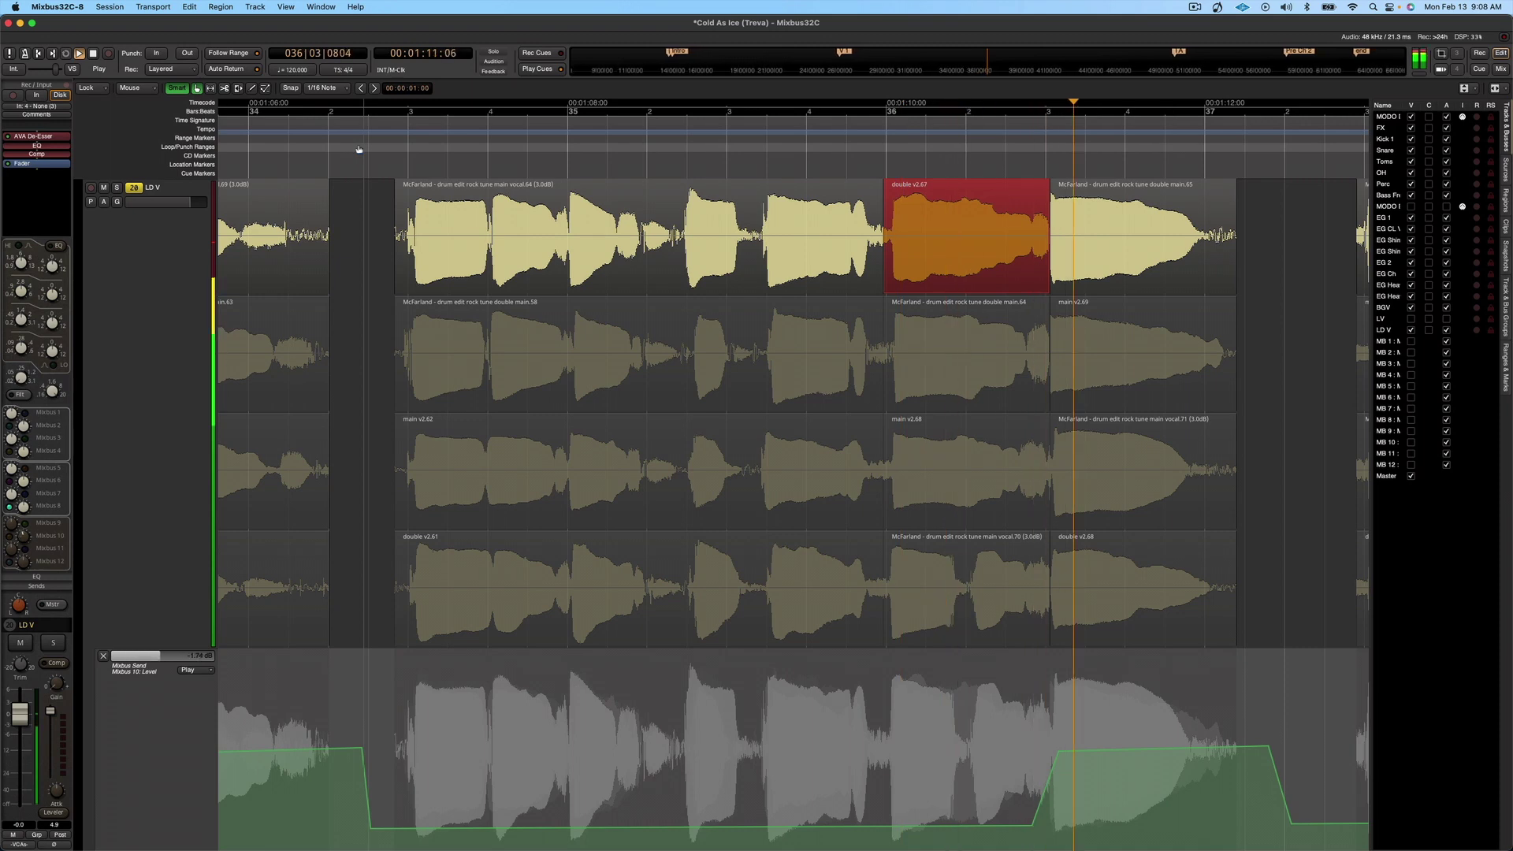
pyautogui.press('space')
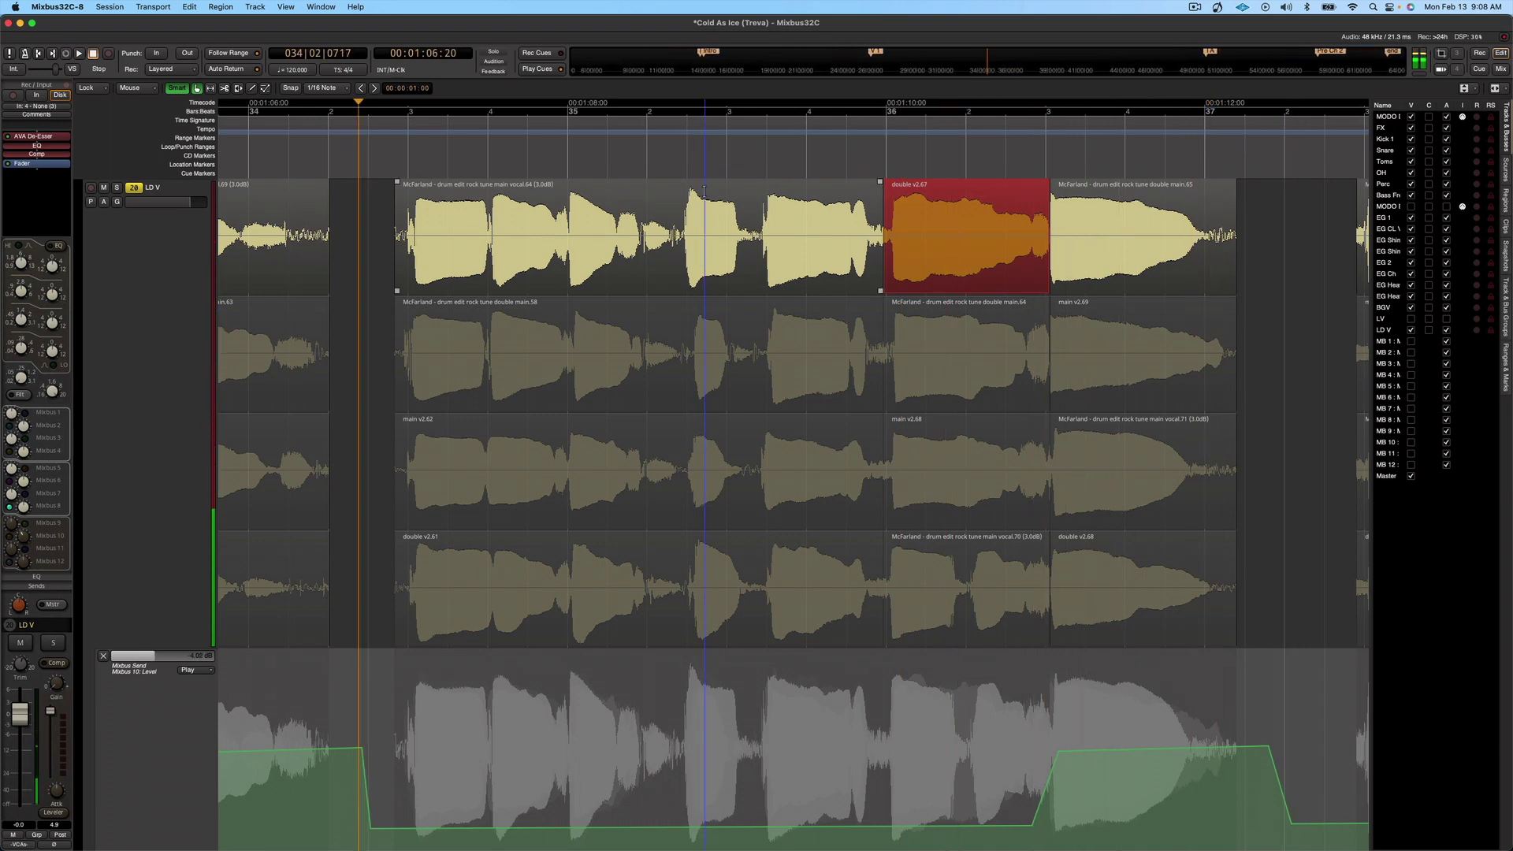
pyautogui.press('-')
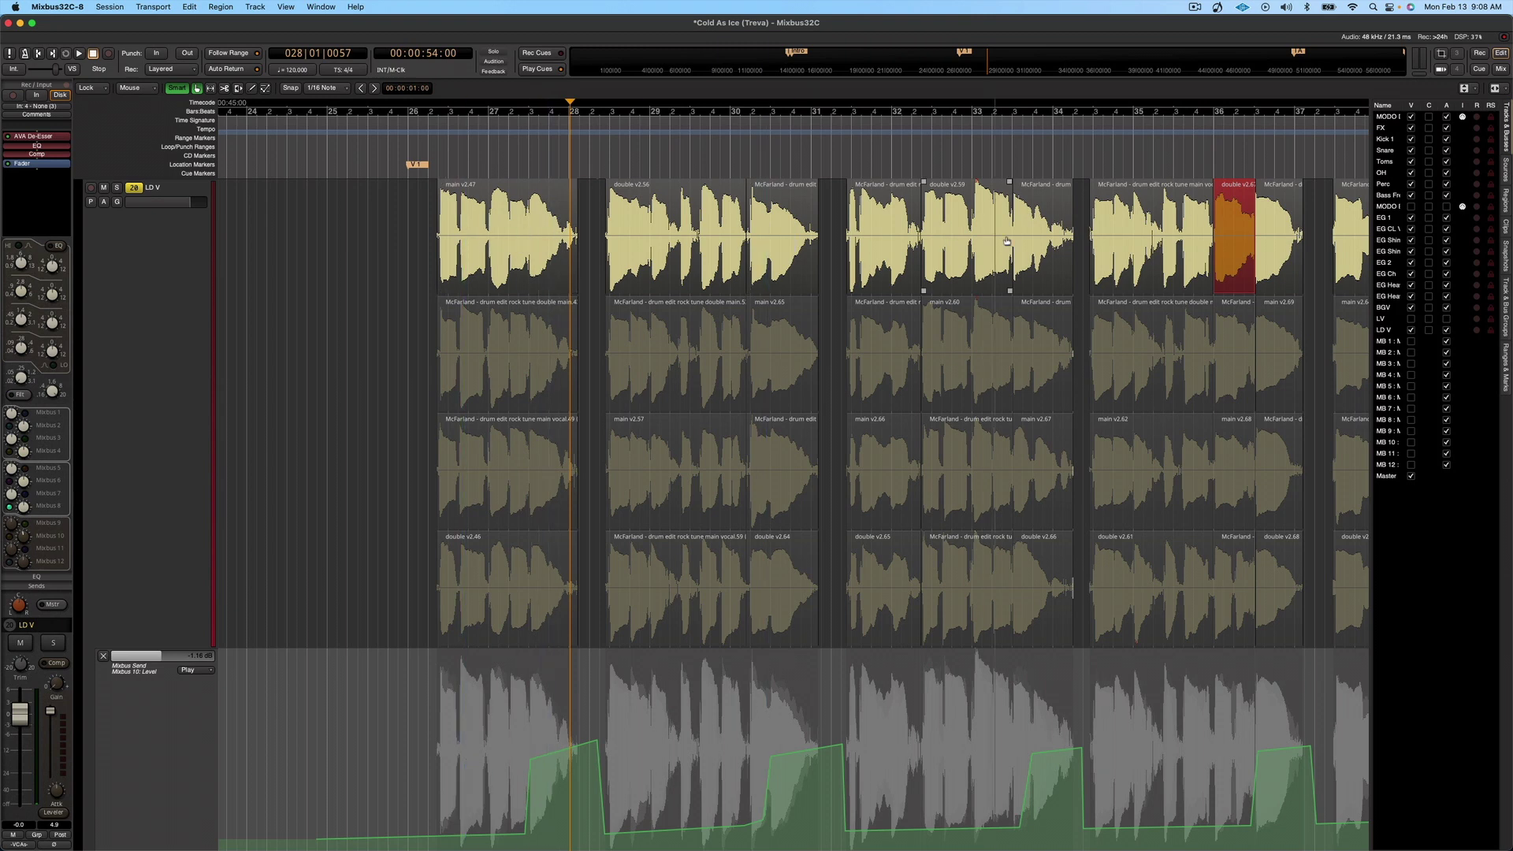
# Zoom in on bars 26 to 32 and lengthen the end of main v2.47.
pyautogui.press('=')
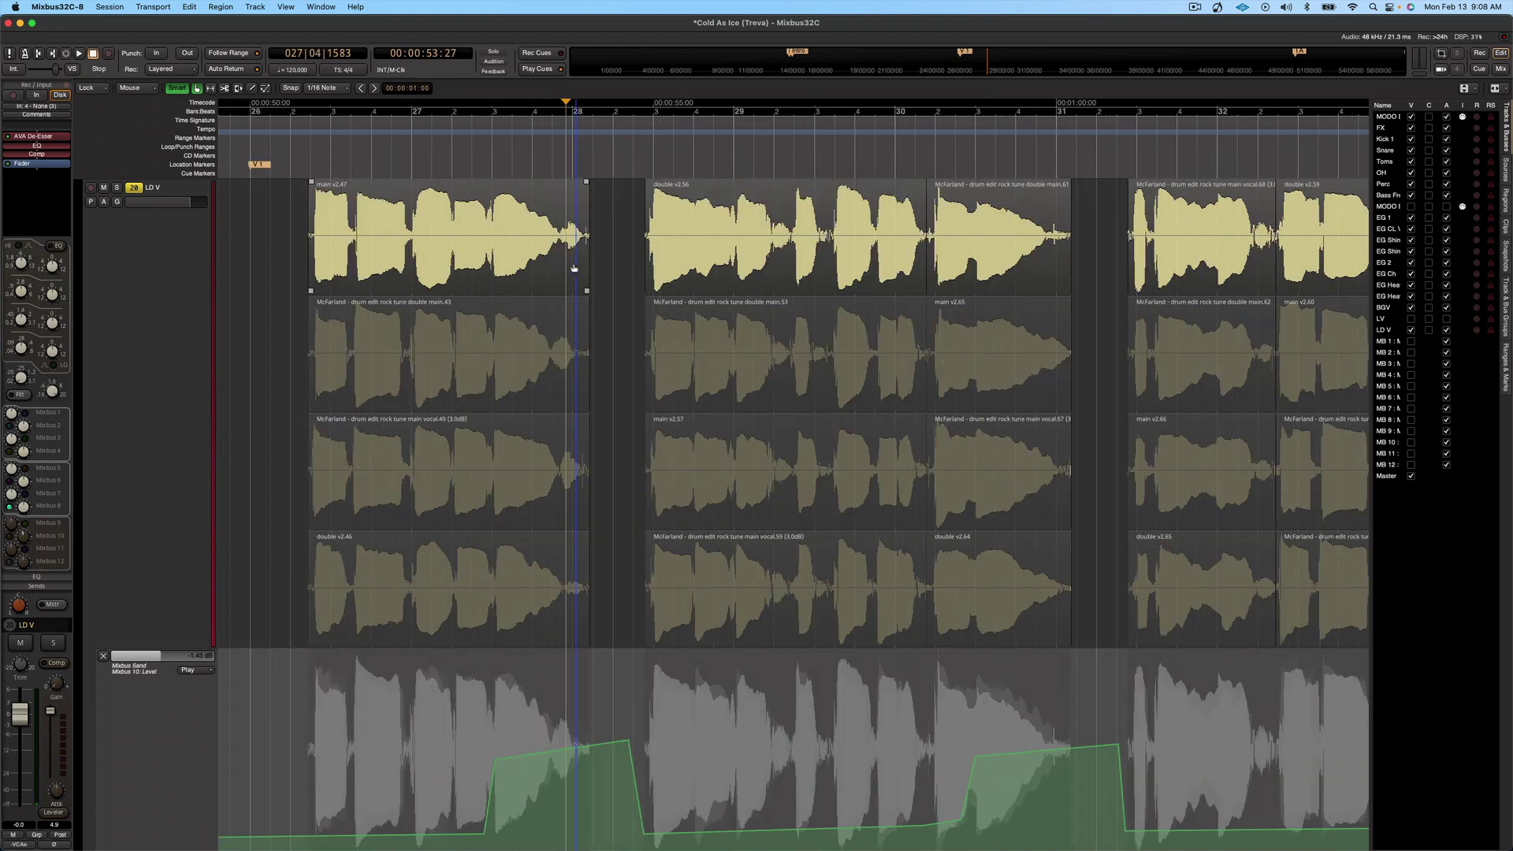
pyautogui.click(579, 271)
pyautogui.moveTo(578, 266); pyautogui.dragTo(594, 273)
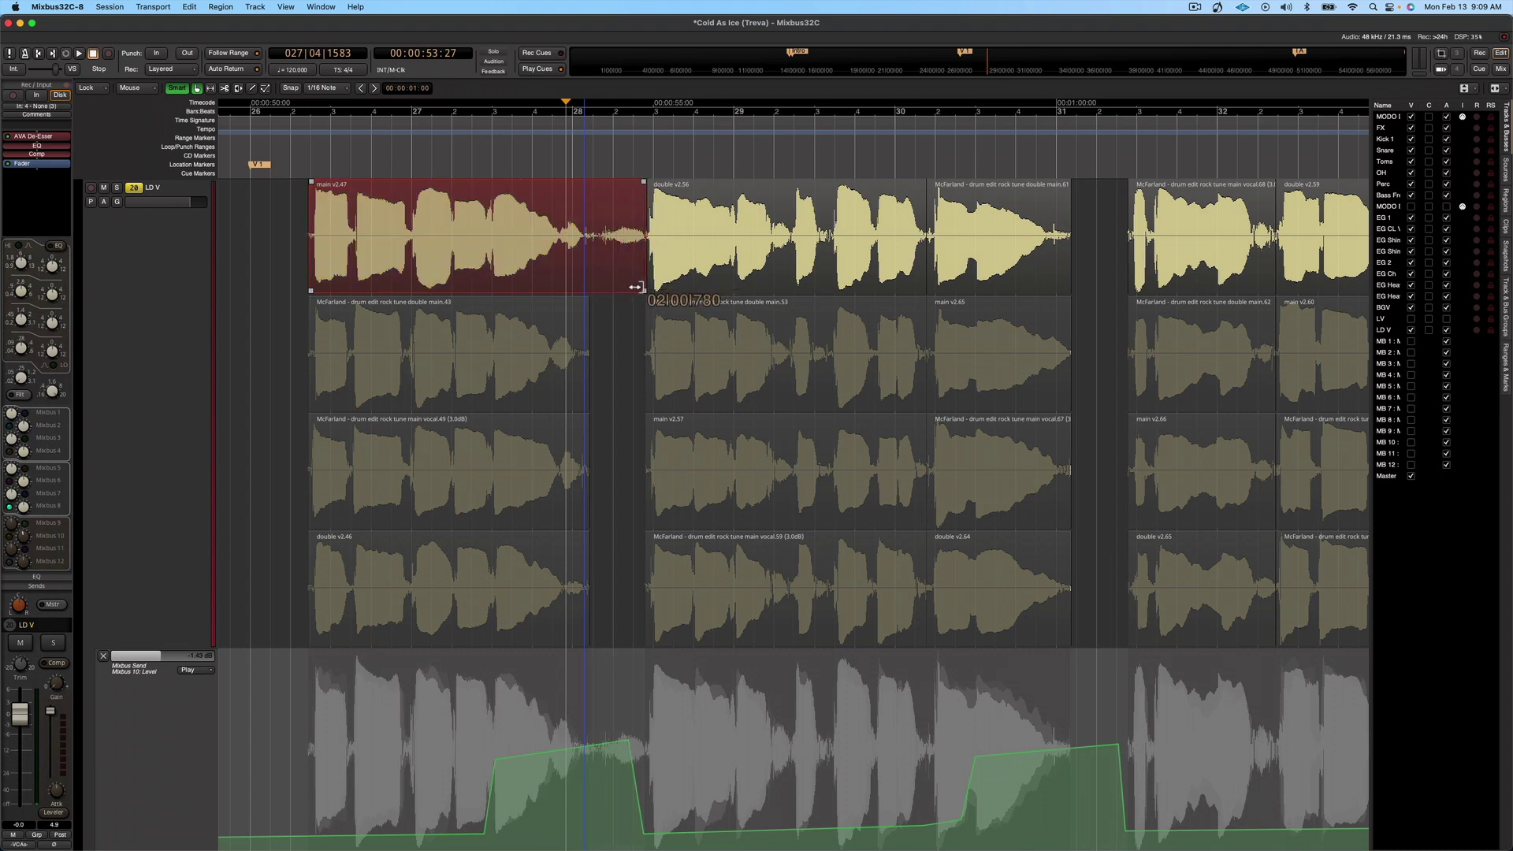
pyautogui.moveTo(636, 287); pyautogui.dragTo(634, 276)
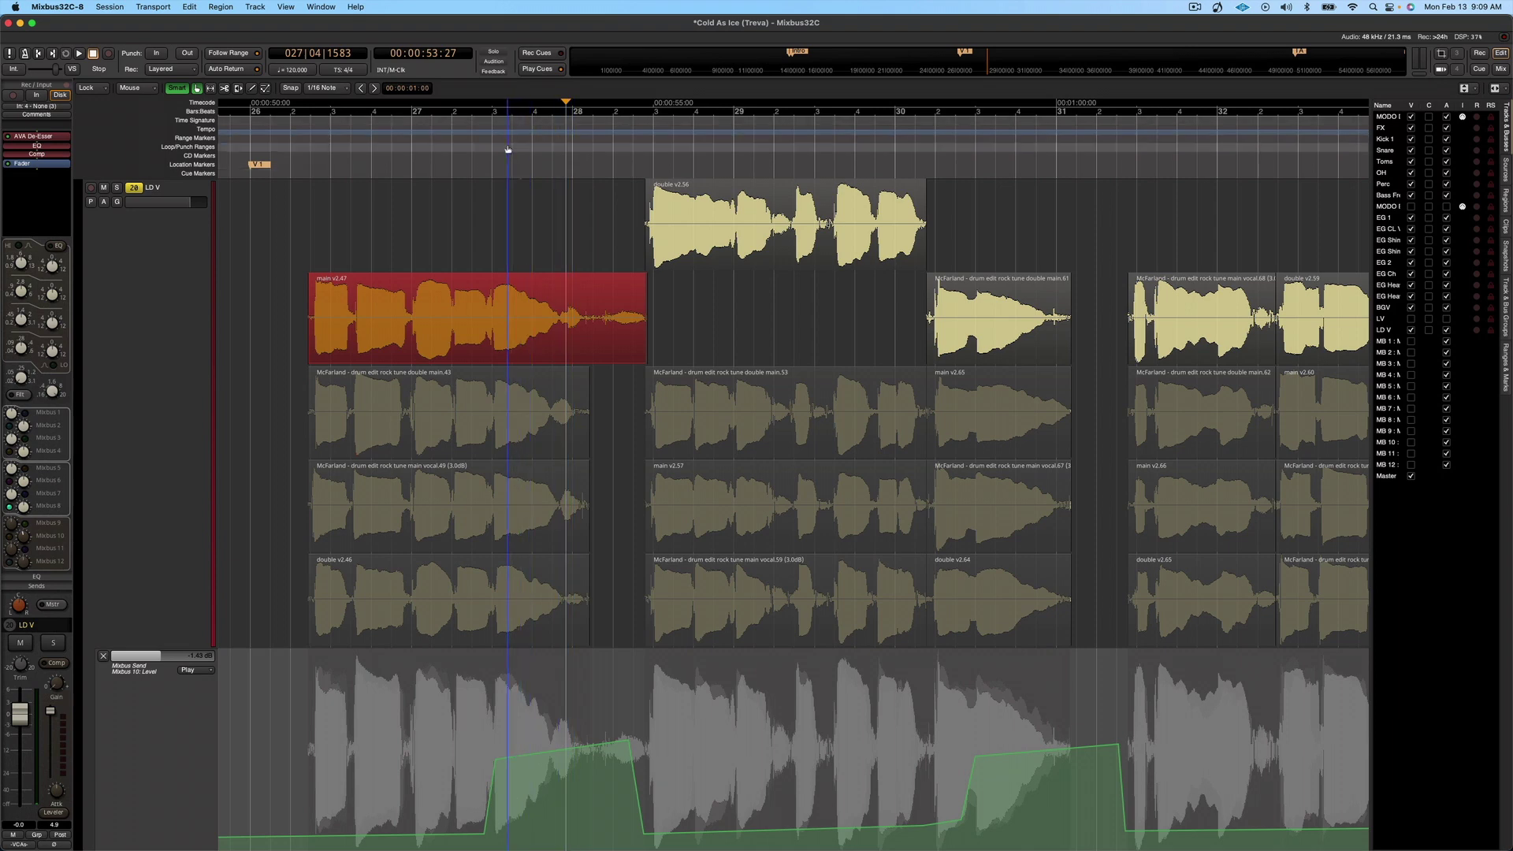
# Audition the phrases from bar 26, then delete a stretch of main v2.47, leaving a gap.
pyautogui.click(687, 250)
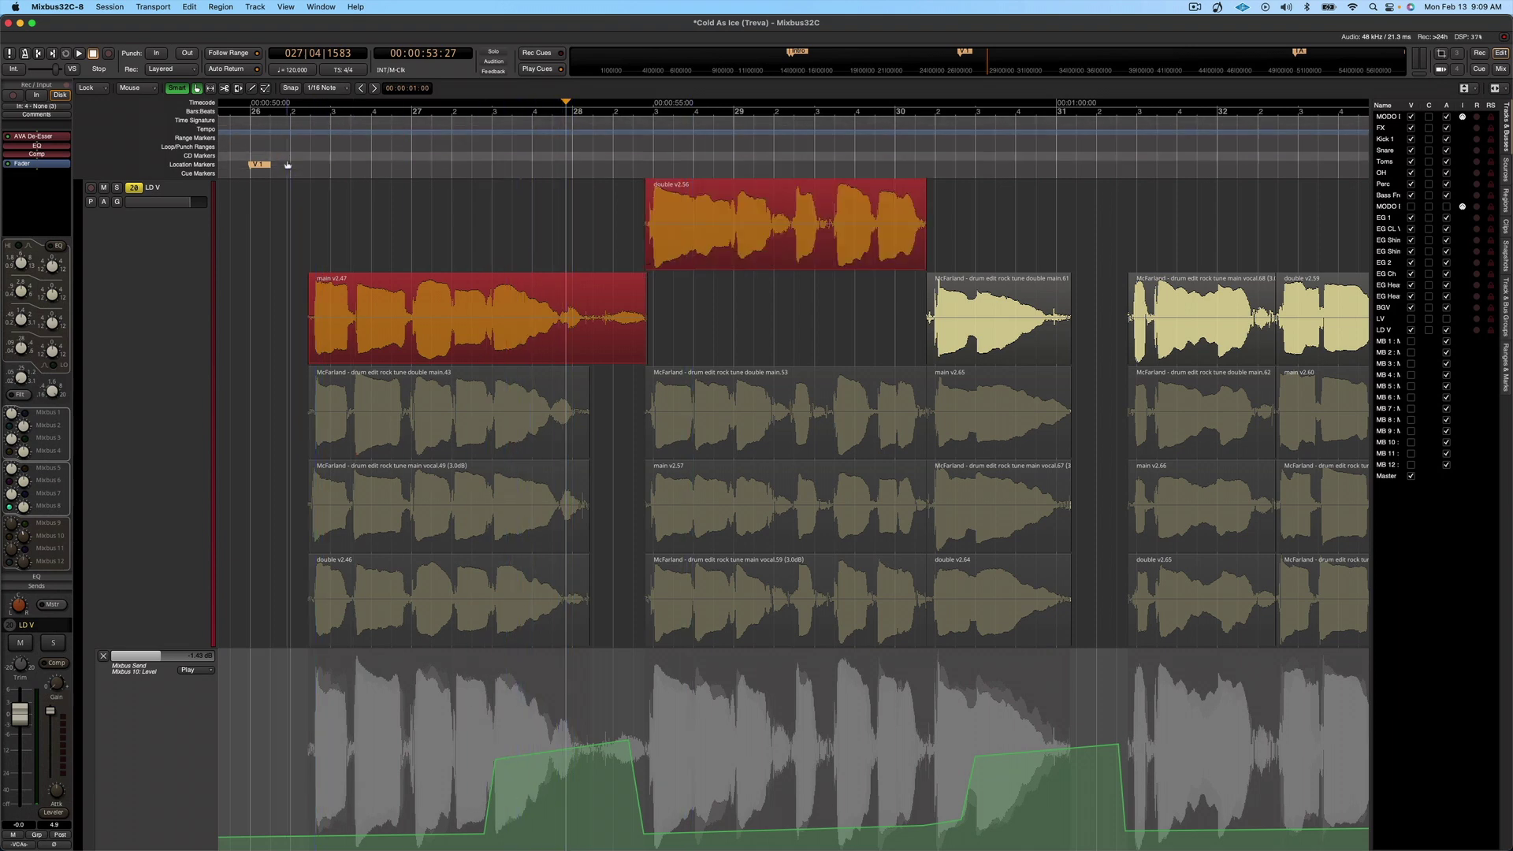
pyautogui.click(297, 165)
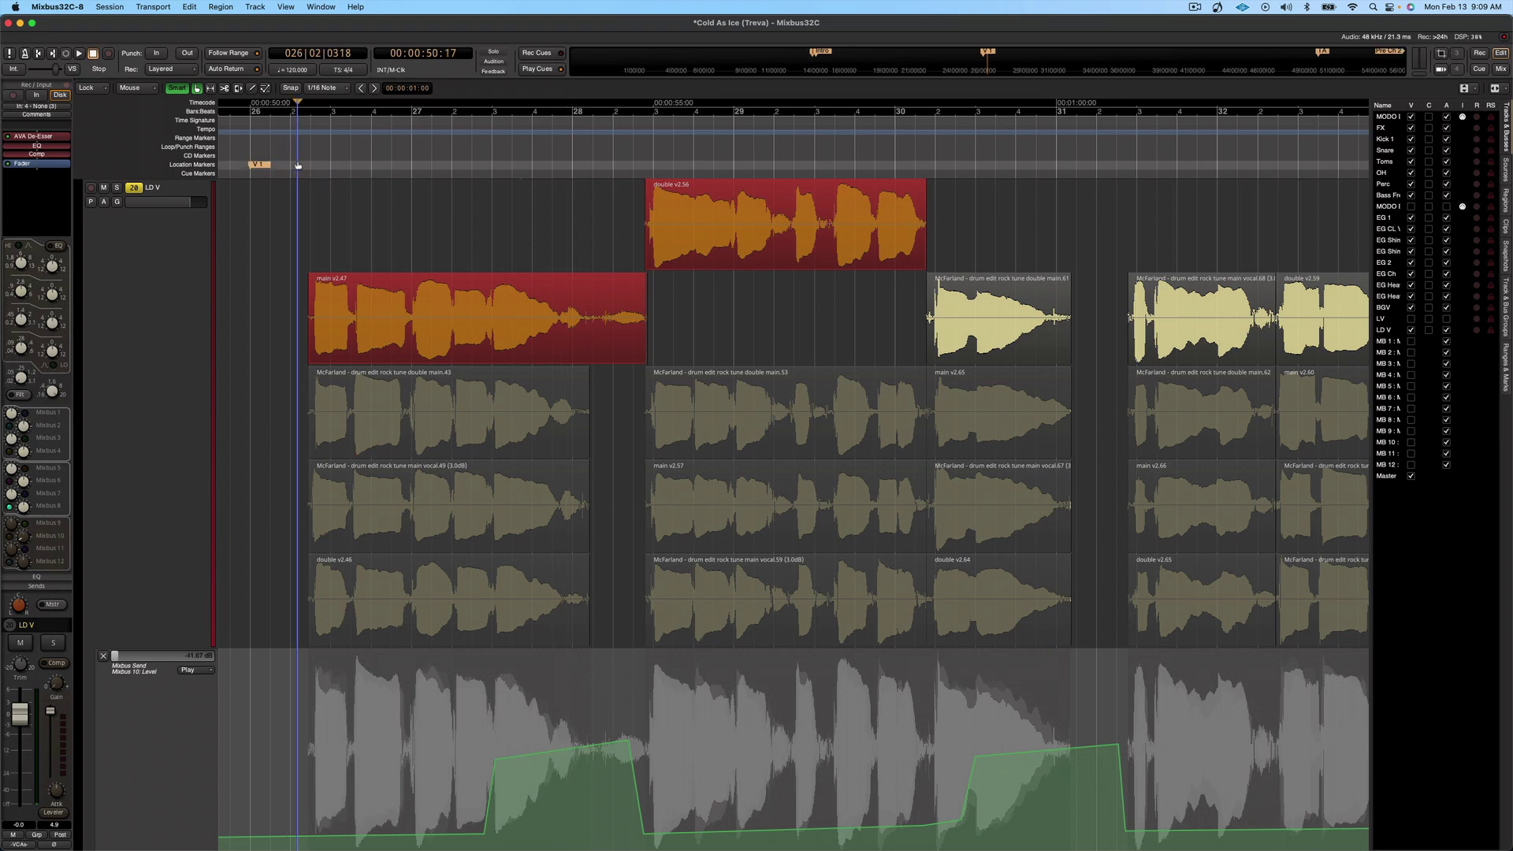
pyautogui.press('space')
pyautogui.press('s')
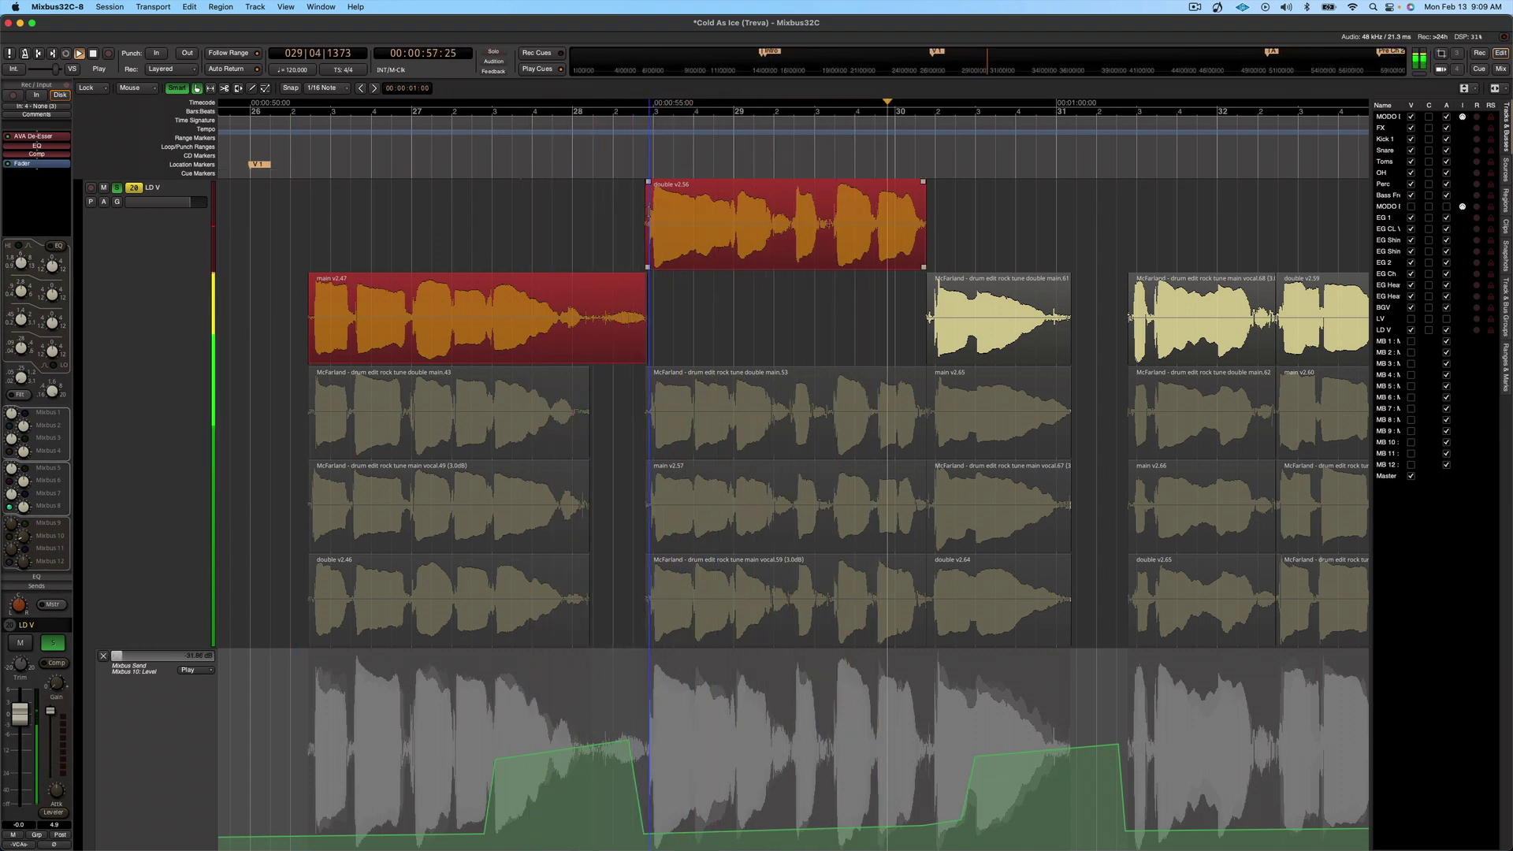
pyautogui.press('space')
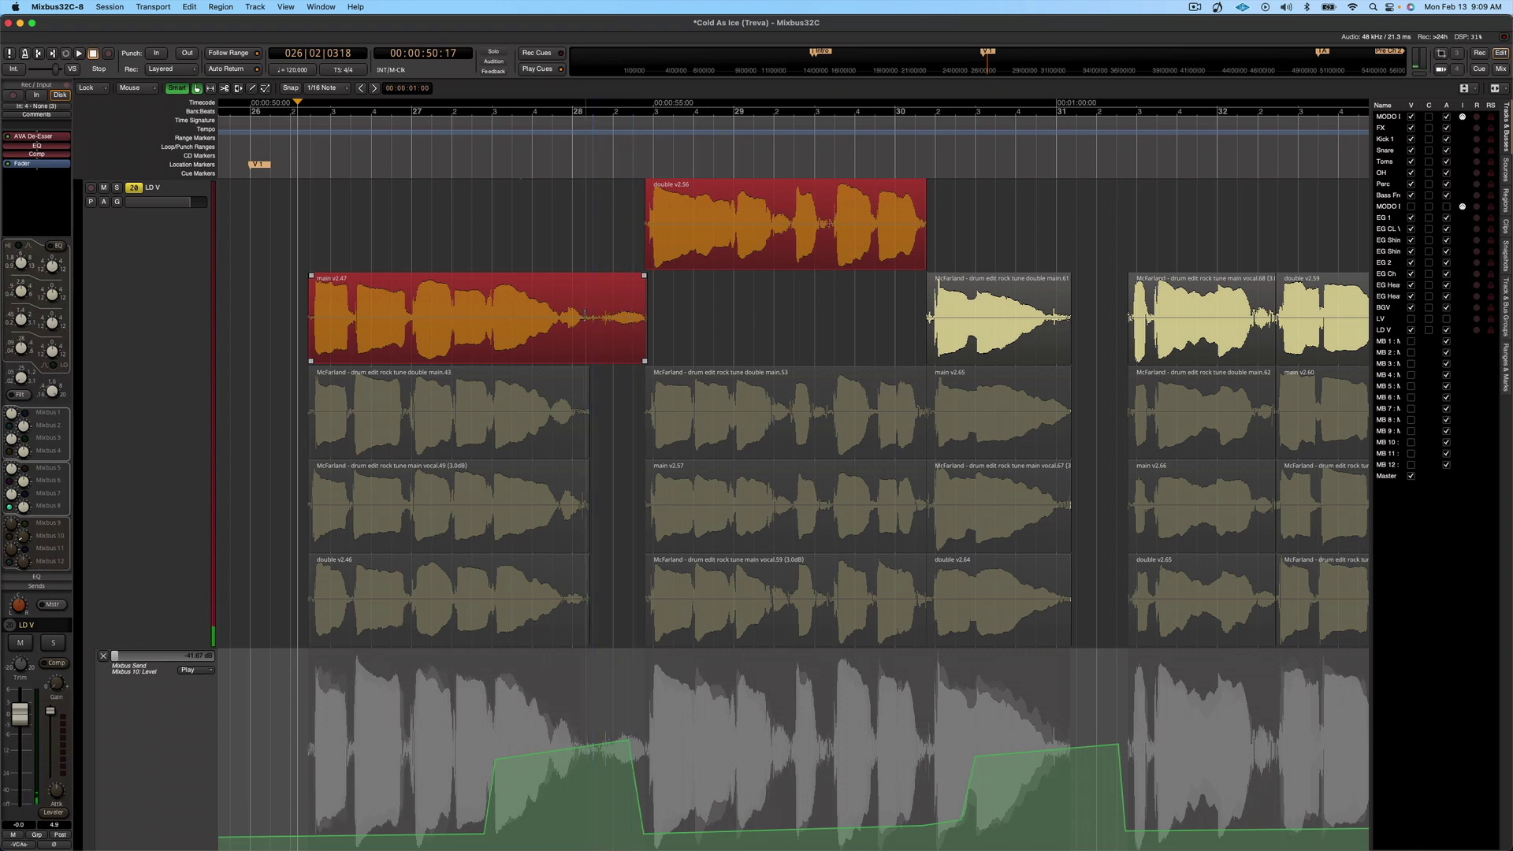
pyautogui.moveTo(581, 314); pyautogui.dragTo(602, 340)
pyautogui.press('Delete')
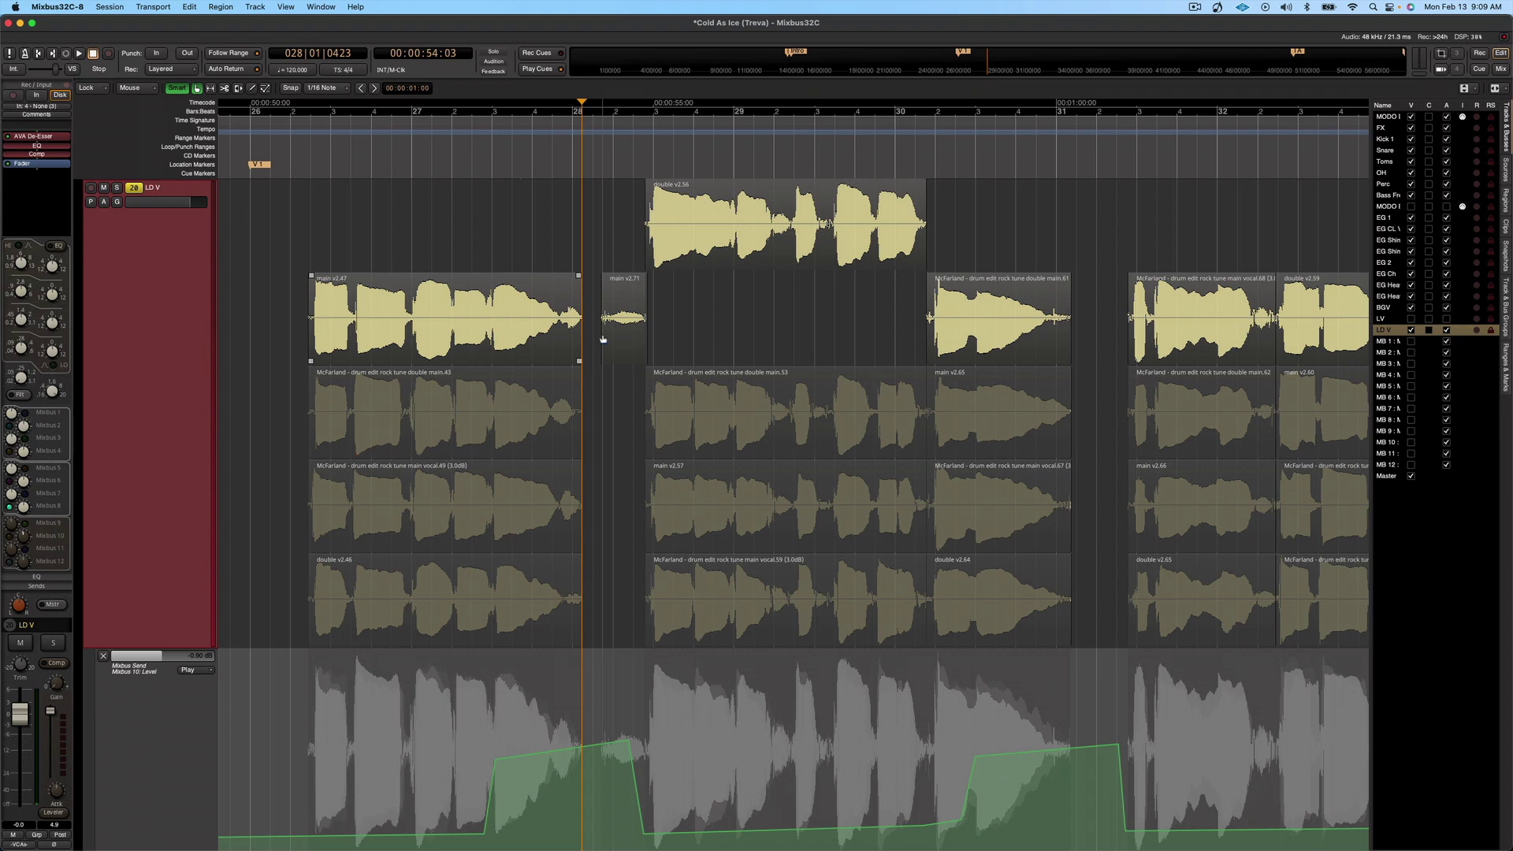
# Lengthen the end of double main.61 and audition from bar 31.
pyautogui.hscroll(5, 898, 380)
pyautogui.moveTo(633, 340); pyautogui.dragTo(660, 350)
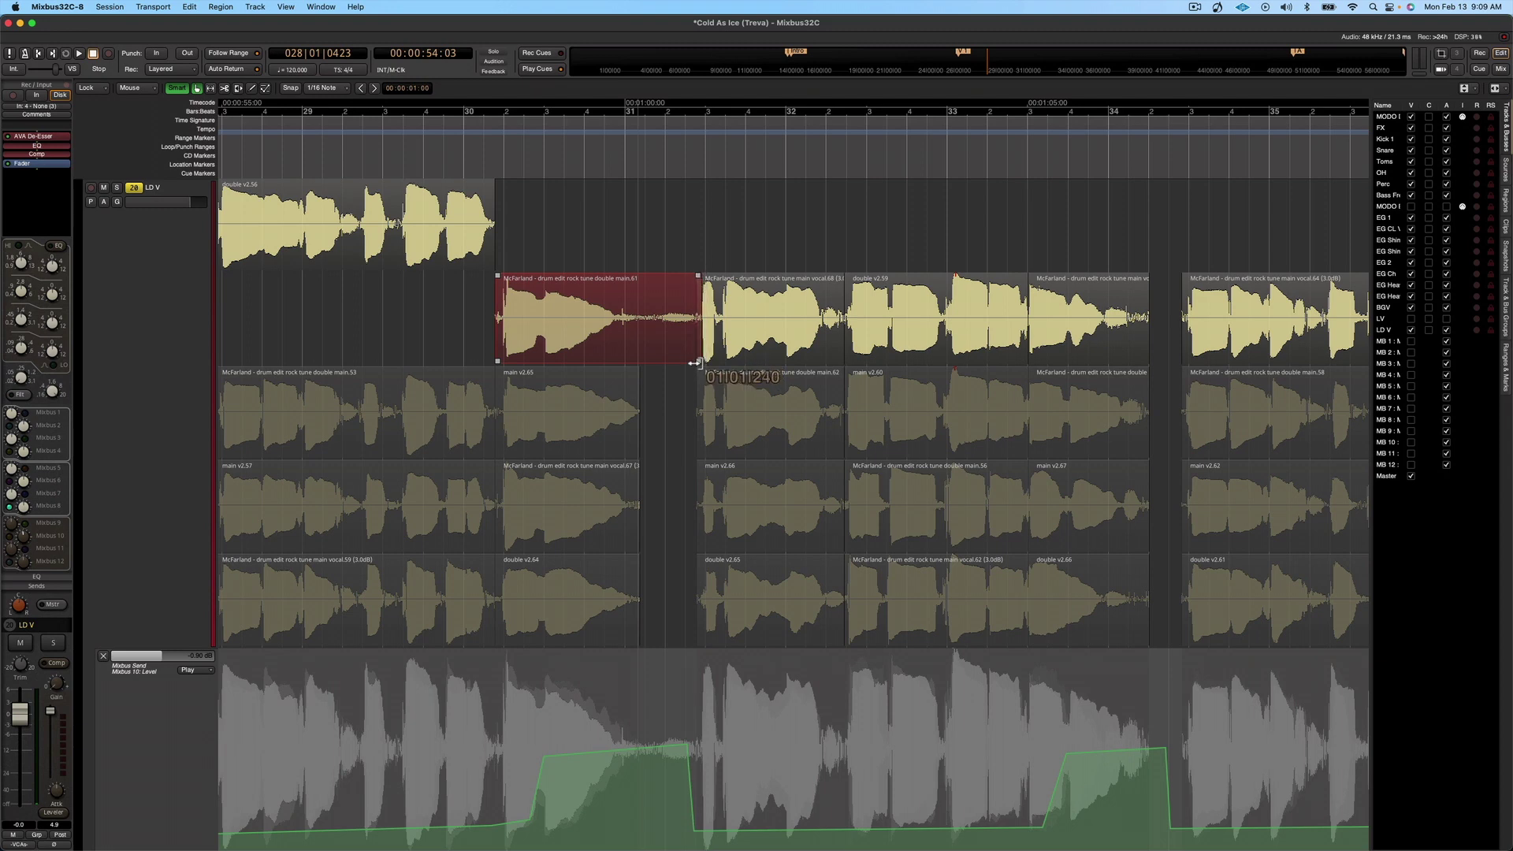
pyautogui.moveTo(693, 363); pyautogui.dragTo(695, 364)
pyautogui.click(596, 162)
pyautogui.press('space')
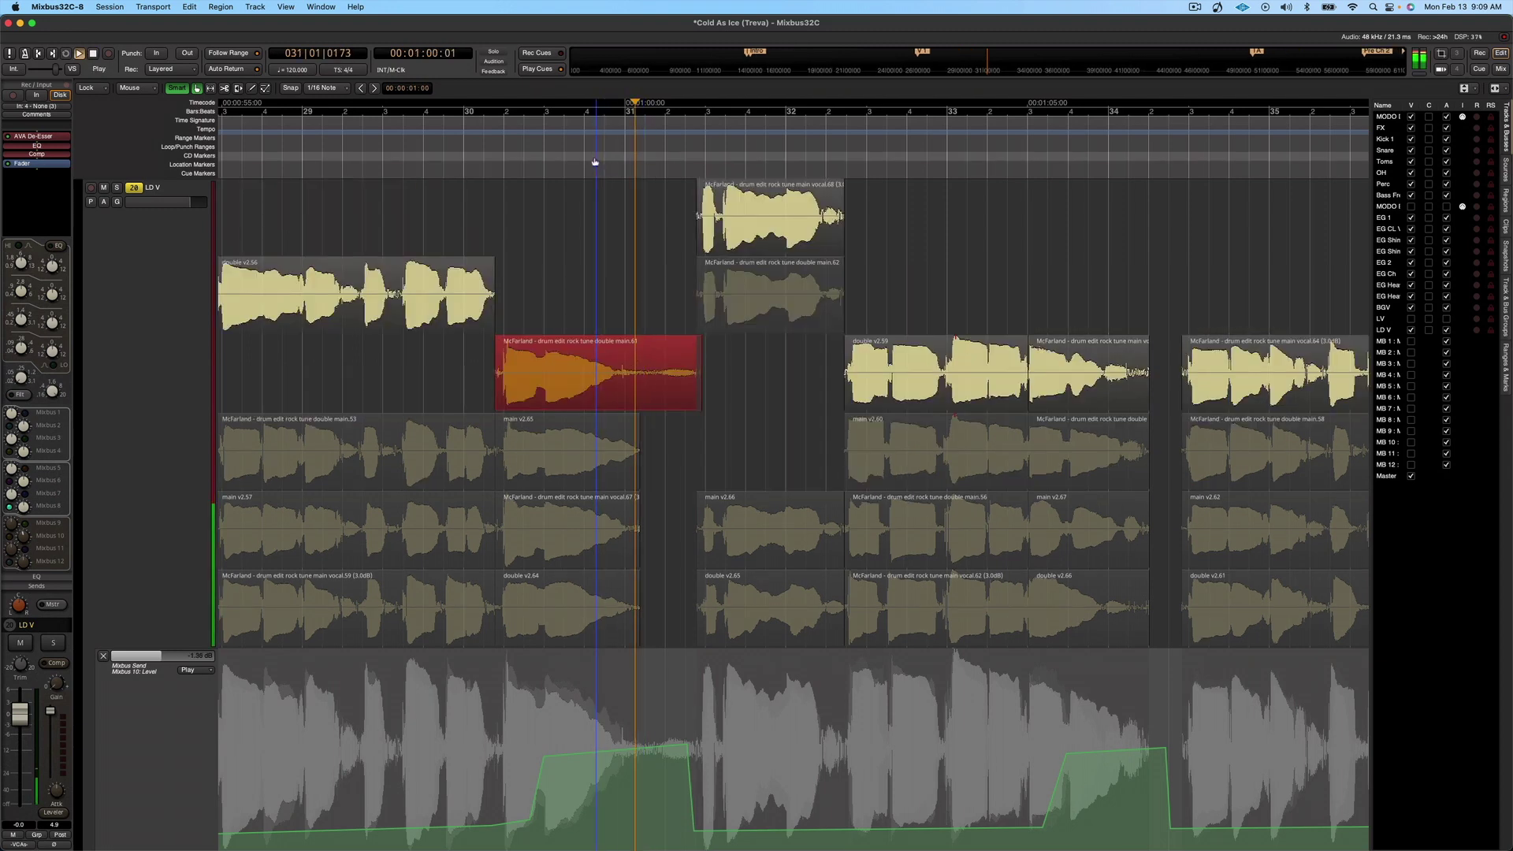
pyautogui.press('space')
# Pull double main.61's end back earlier, adjust the next region's edge, and audition.
pyautogui.moveTo(698, 405); pyautogui.dragTo(632, 408)
pyautogui.hscroll(5, 670, 414)
pyautogui.moveTo(716, 338); pyautogui.dragTo(751, 346)
pyautogui.click(590, 176)
pyautogui.press('space')
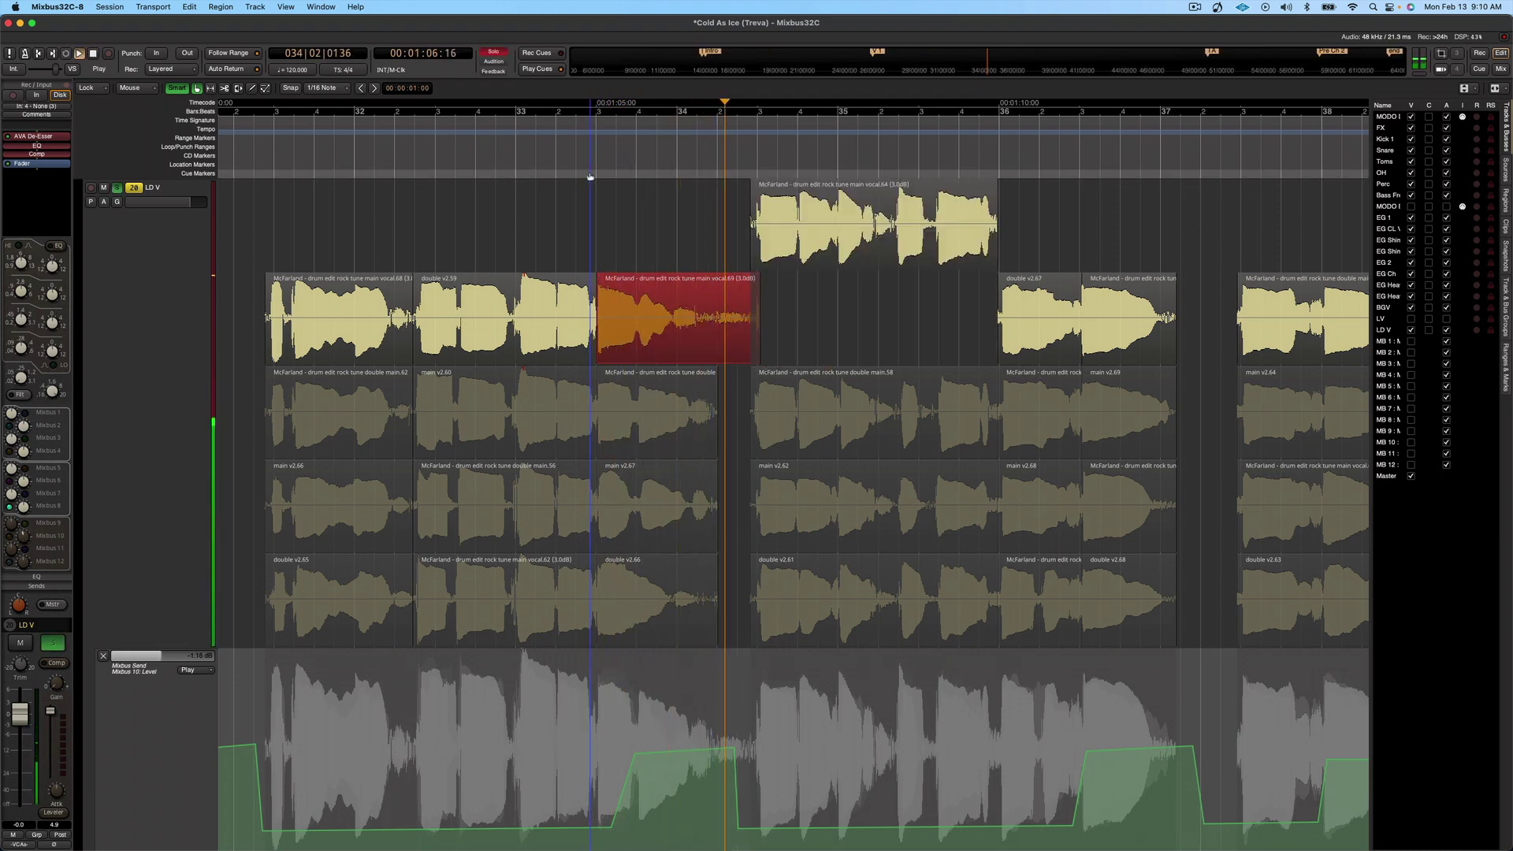
pyautogui.press('space')
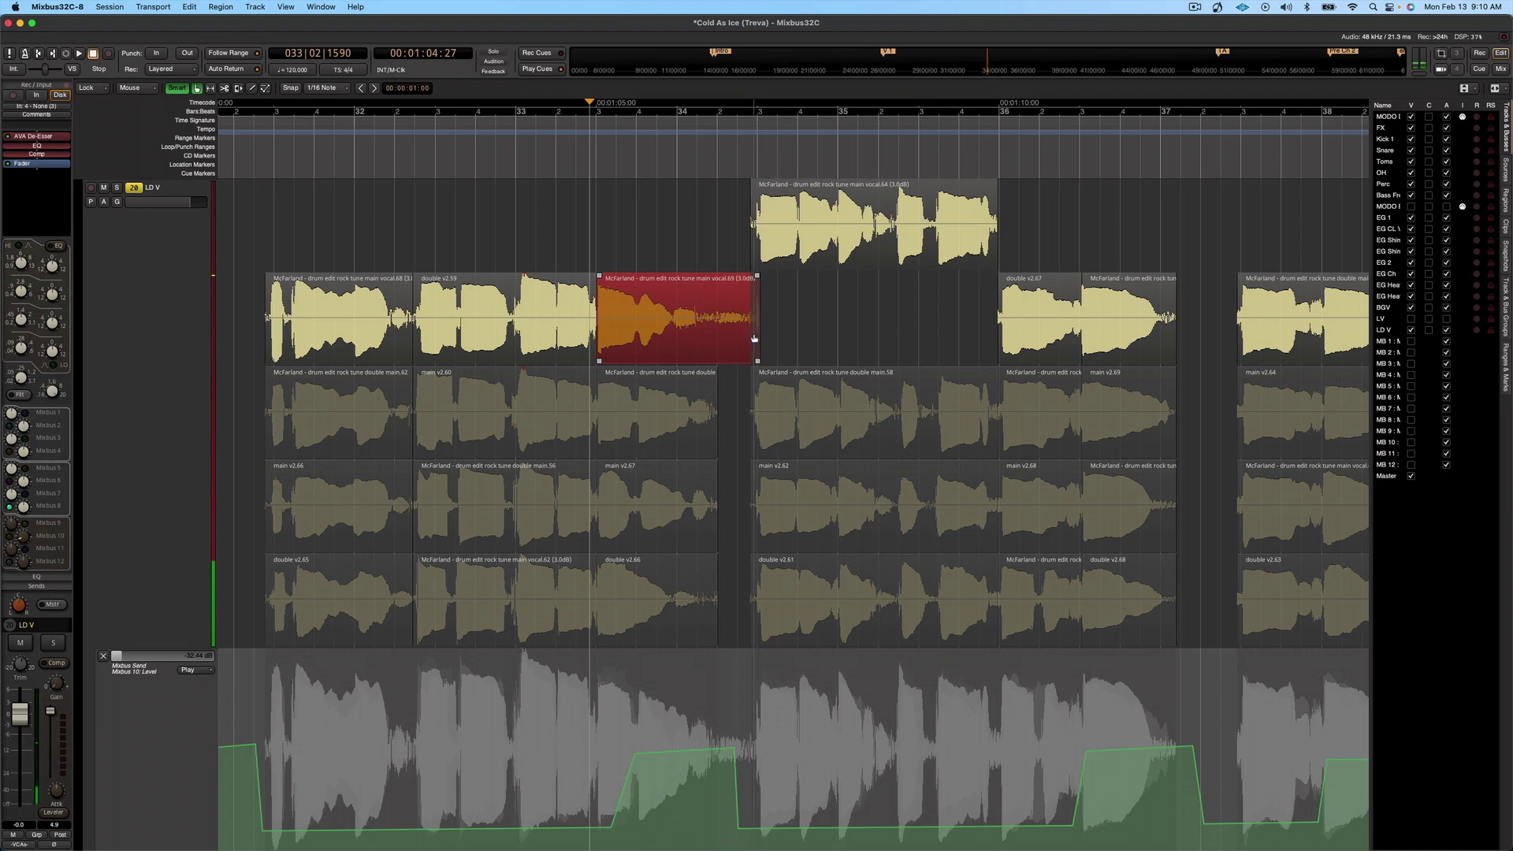
# Lengthen double main.65 up to the next take, audition, and expand the LD V track.
pyautogui.hscroll(5, 754, 339)
pyautogui.moveTo(737, 335); pyautogui.dragTo(803, 353)
pyautogui.press('space')
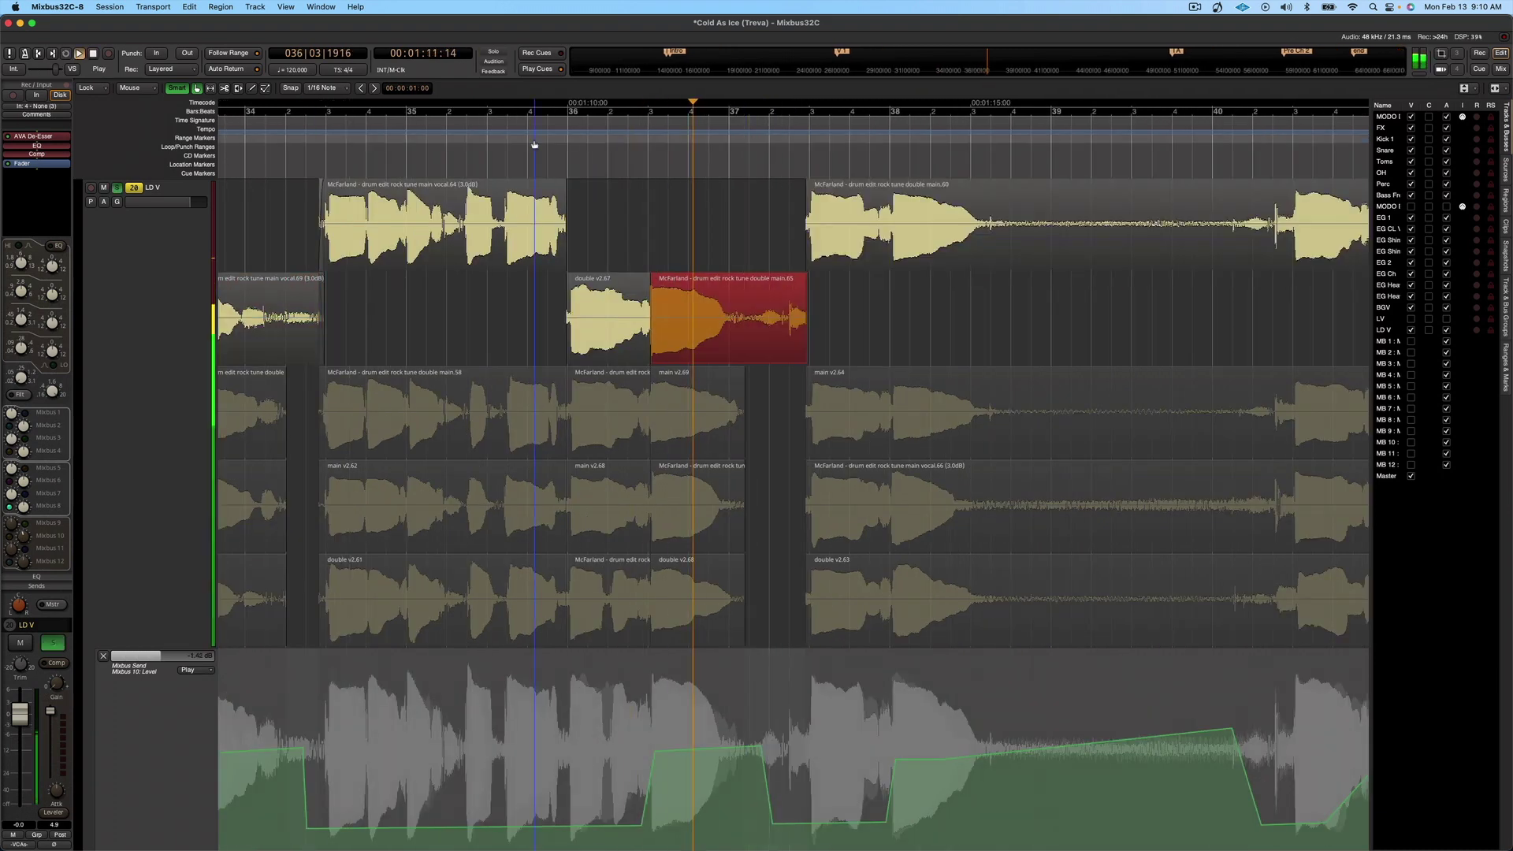
pyautogui.press('space')
pyautogui.press('f')
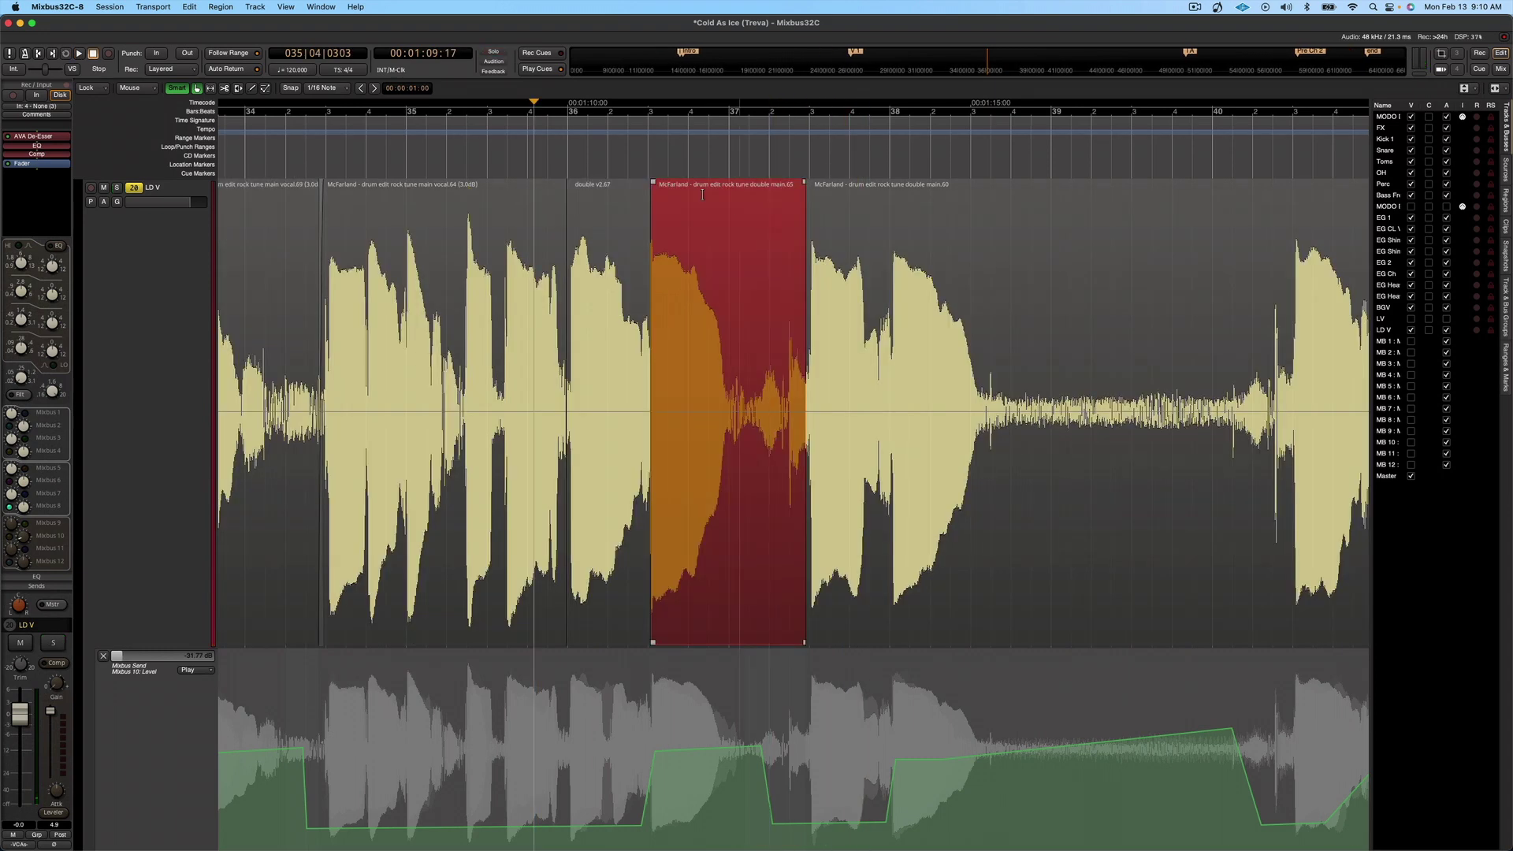
pyautogui.scroll(-3, 642, 175)
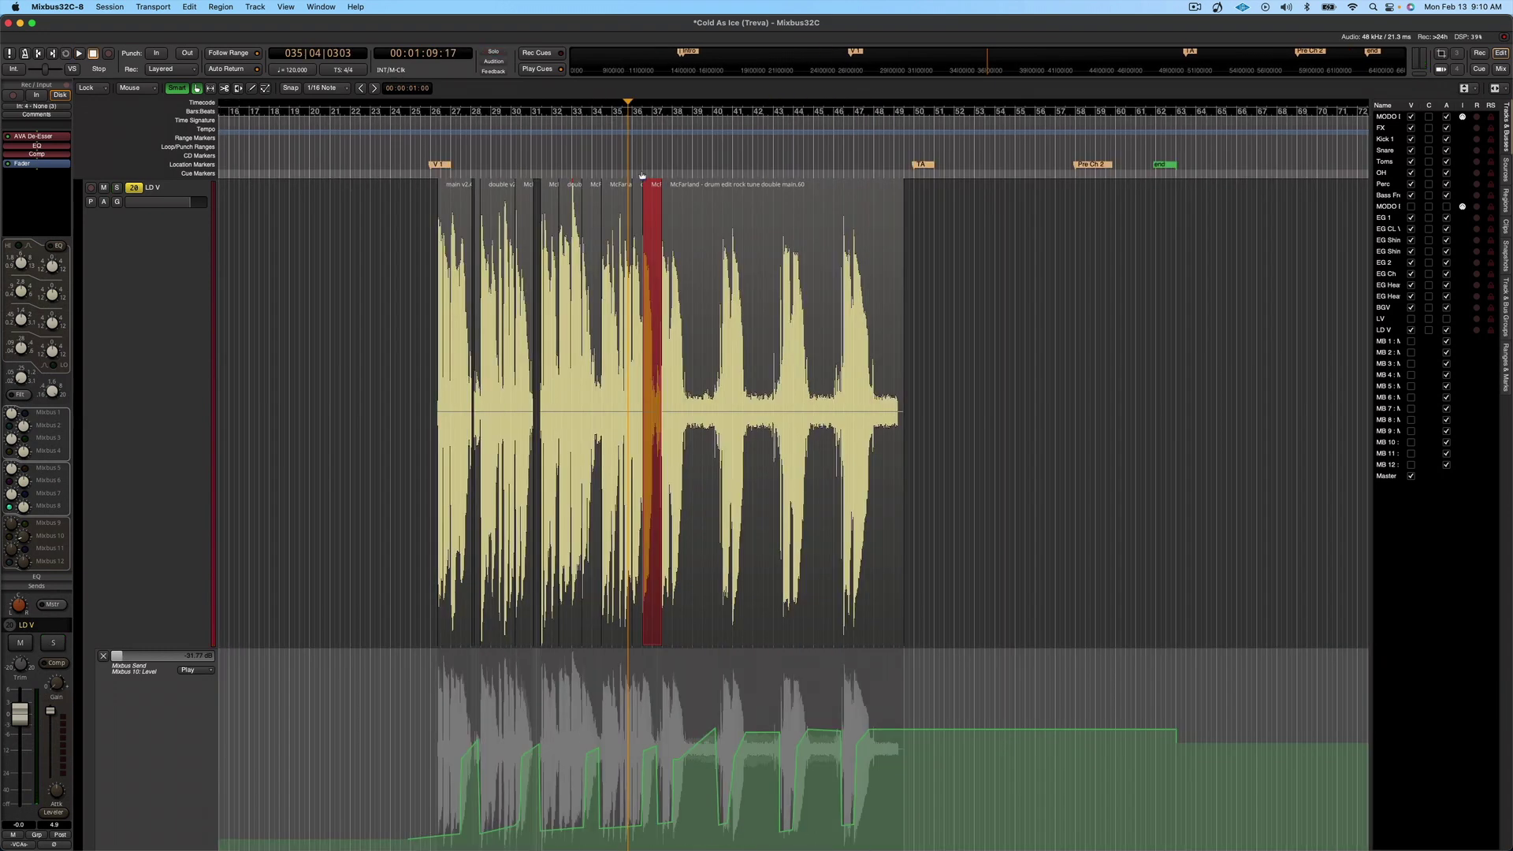
pyautogui.click(428, 151)
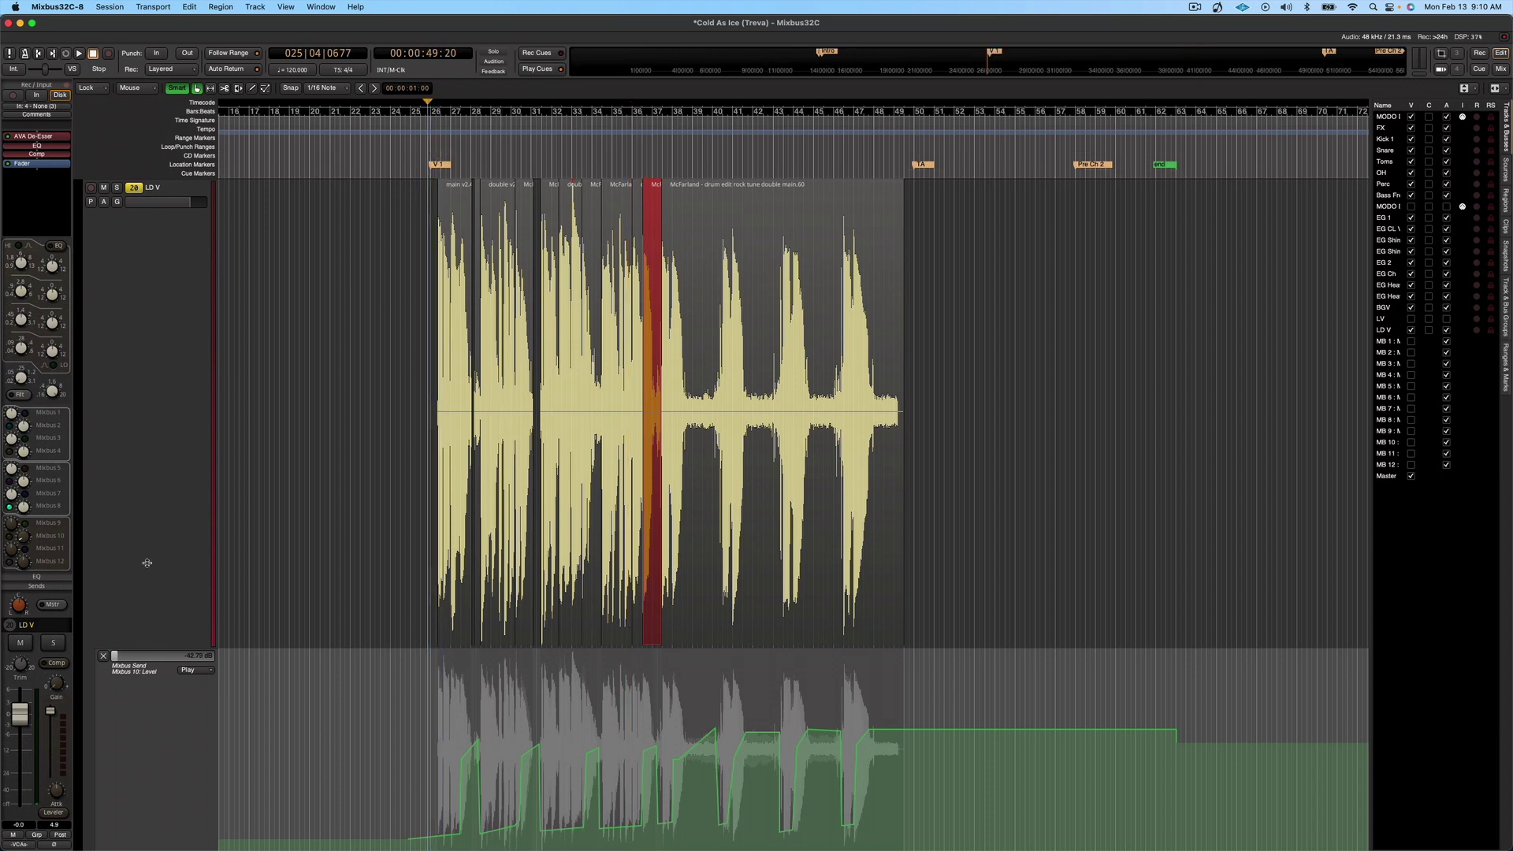
pyautogui.click(147, 567)
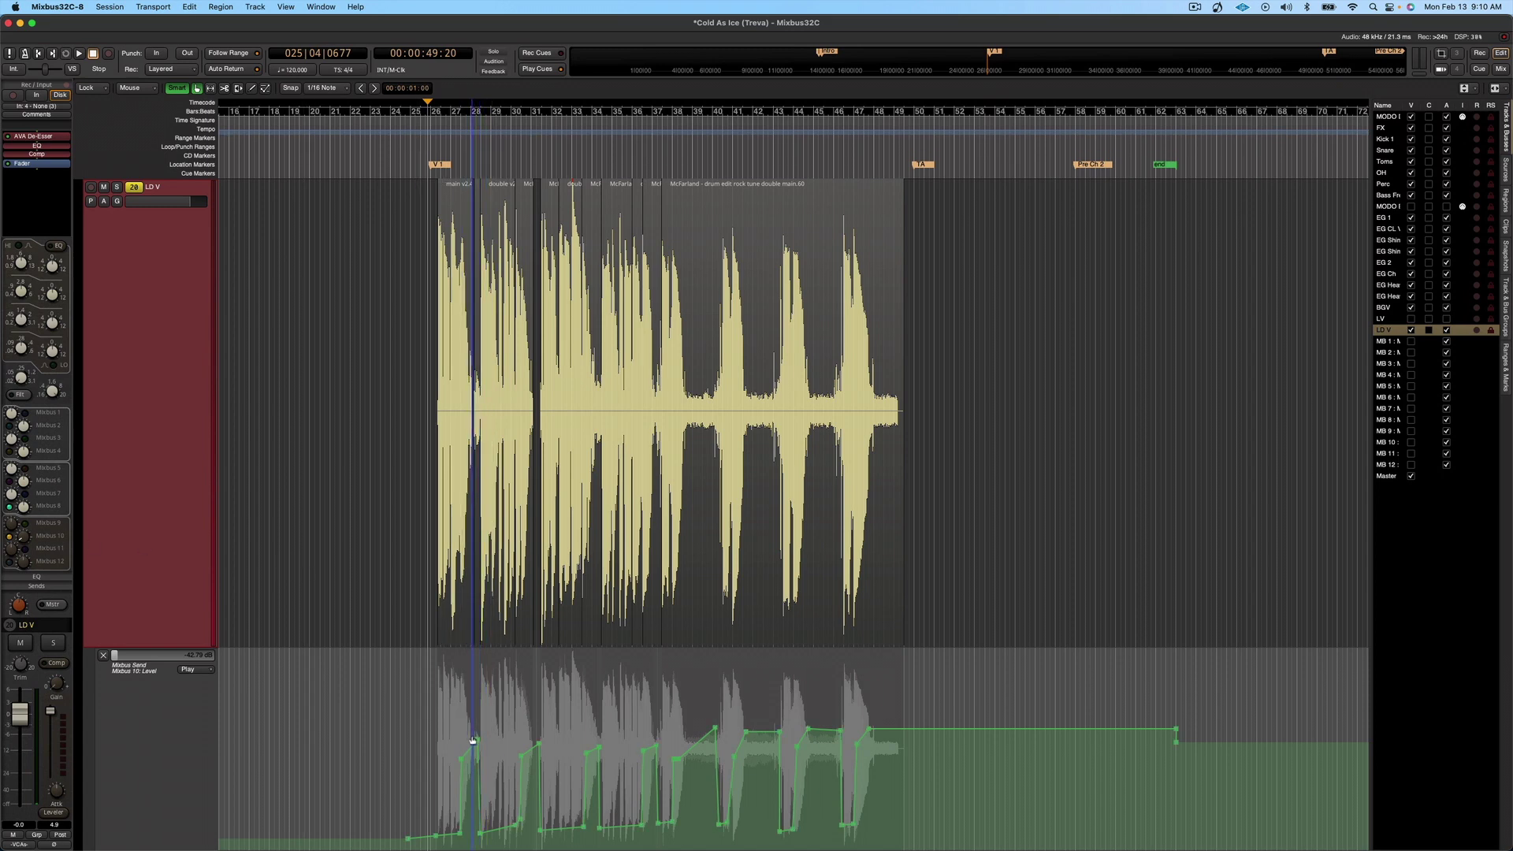
pyautogui.click(424, 146)
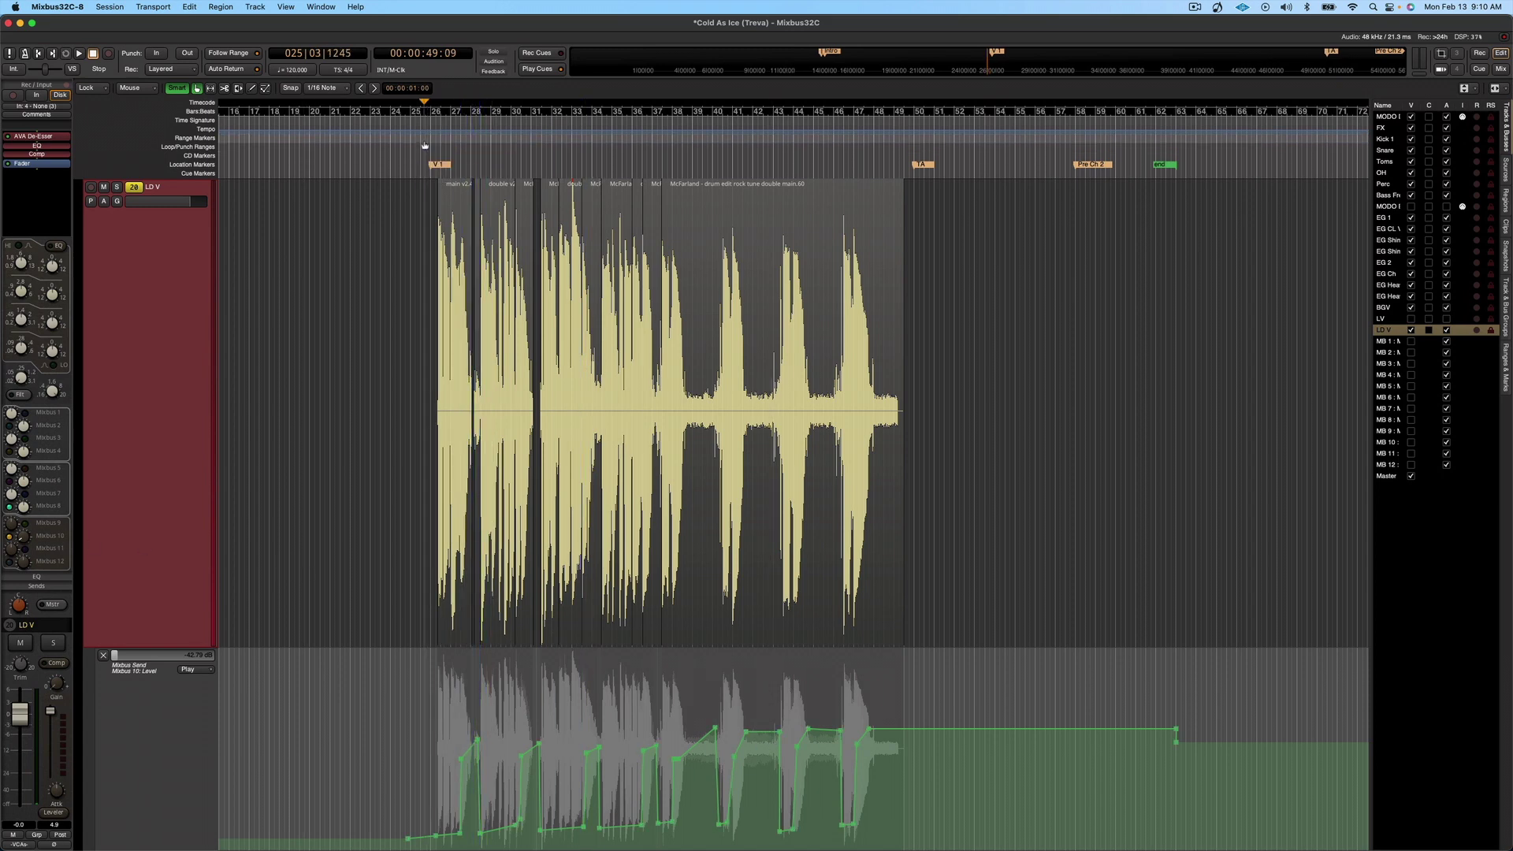